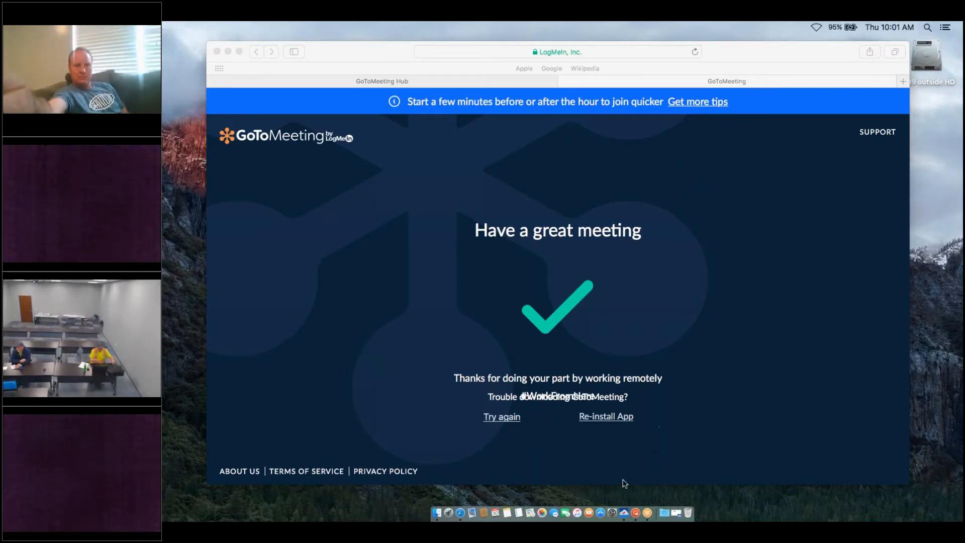
Step: Switch to the Jump Desktop remote session running FastReporter 2
{"action": "left_click", "coordinate": [624, 494]}
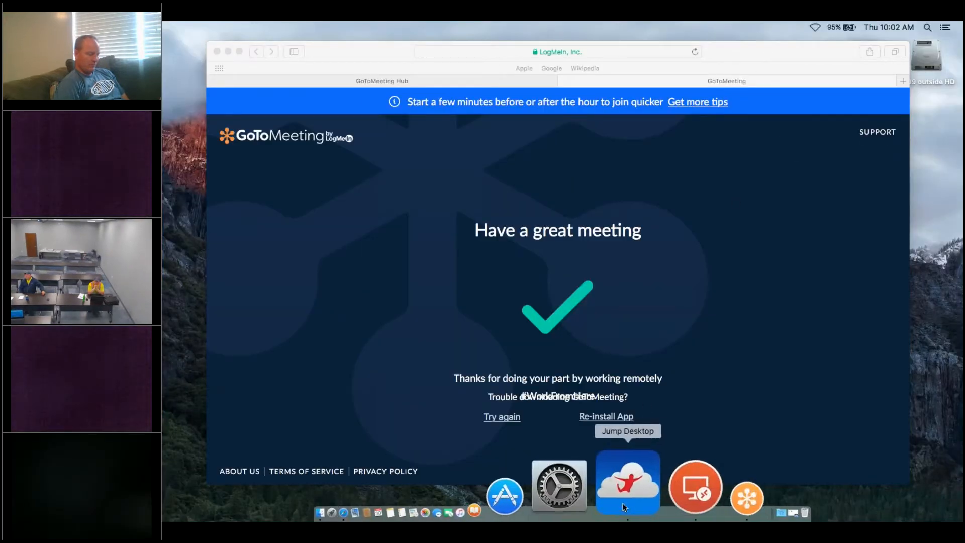
{"action": "left_click", "coordinate": [627, 485]}
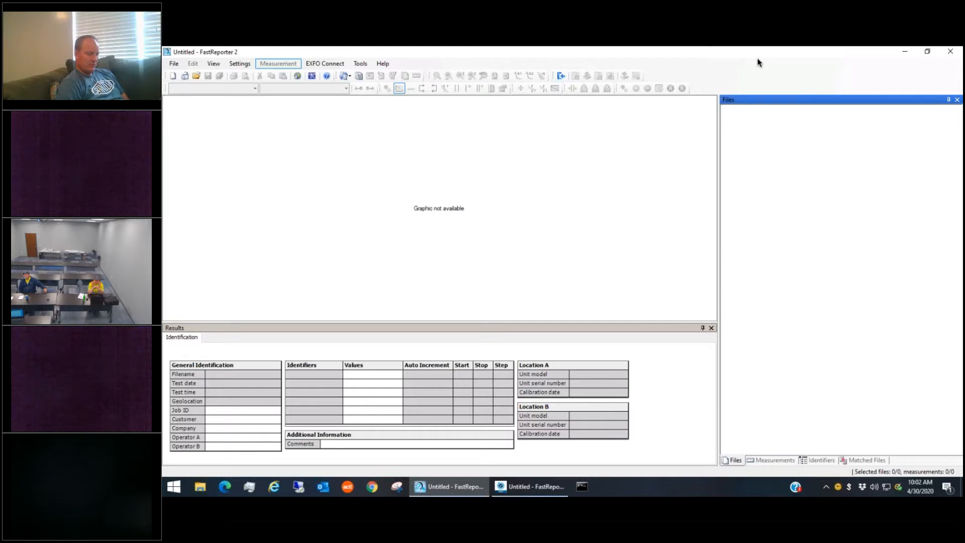
{"action": "key", "text": "ctrl+Left"}
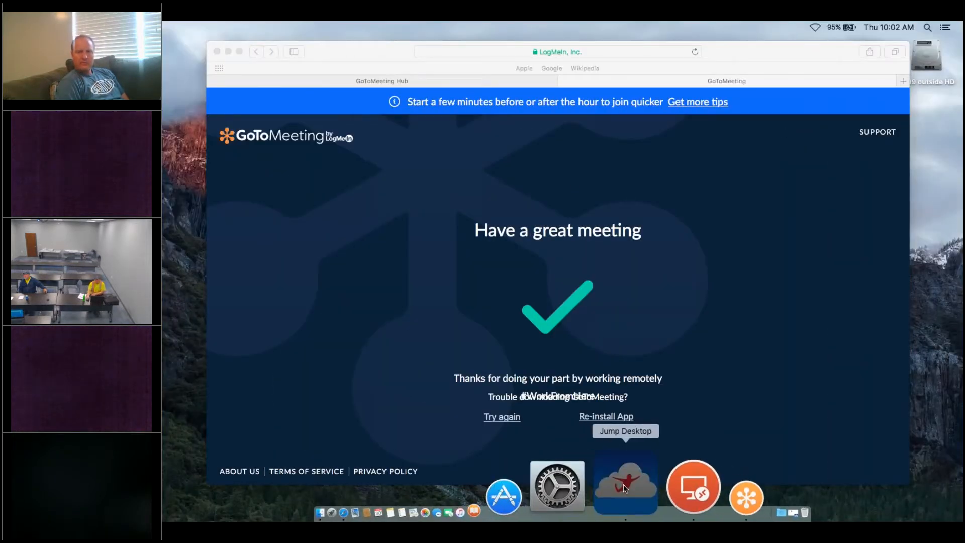
{"action": "left_click", "coordinate": [623, 484]}
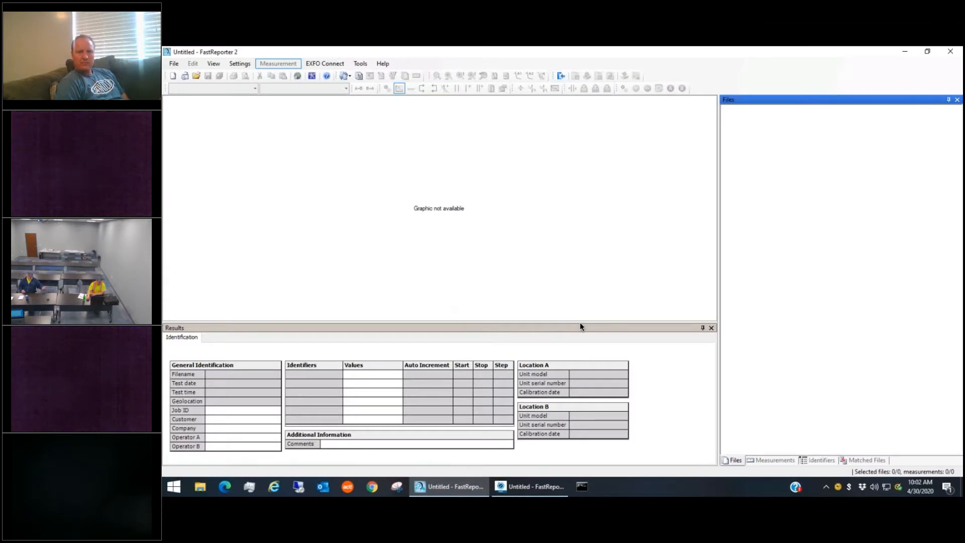
{"action": "left_click", "coordinate": [632, 187]}
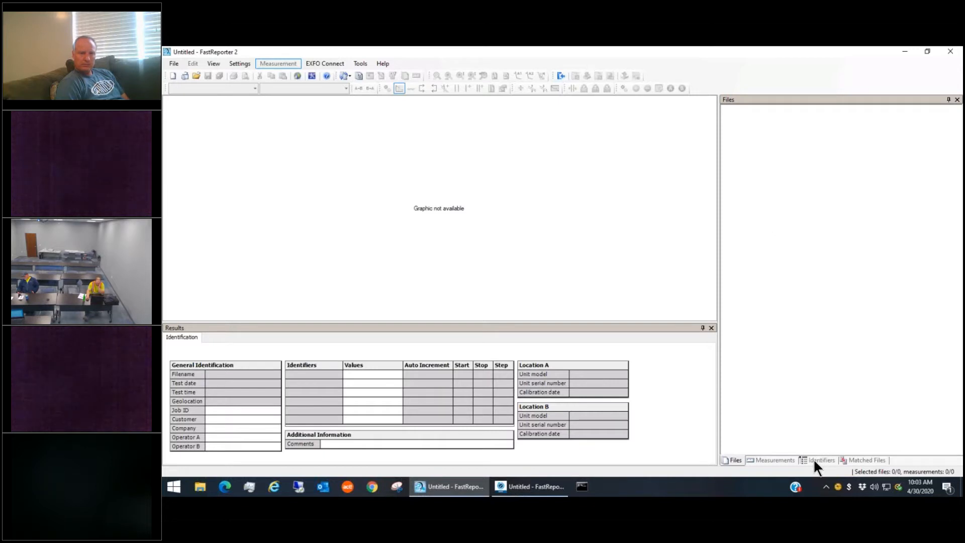
Step: Review the criteria available for matching files, keep "File name only", and return to the list of files
{"action": "left_click", "coordinate": [867, 458]}
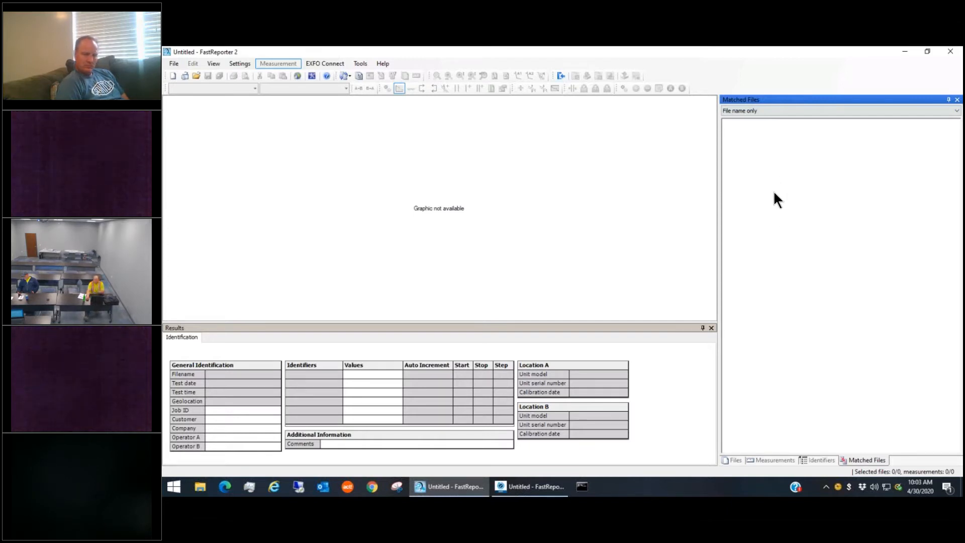
{"action": "left_click", "coordinate": [871, 111]}
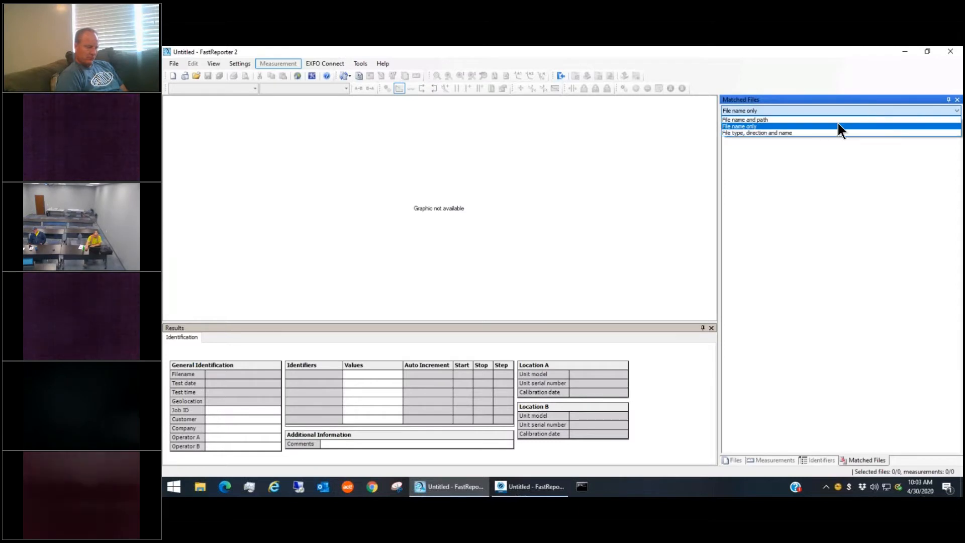
{"action": "left_click", "coordinate": [783, 126]}
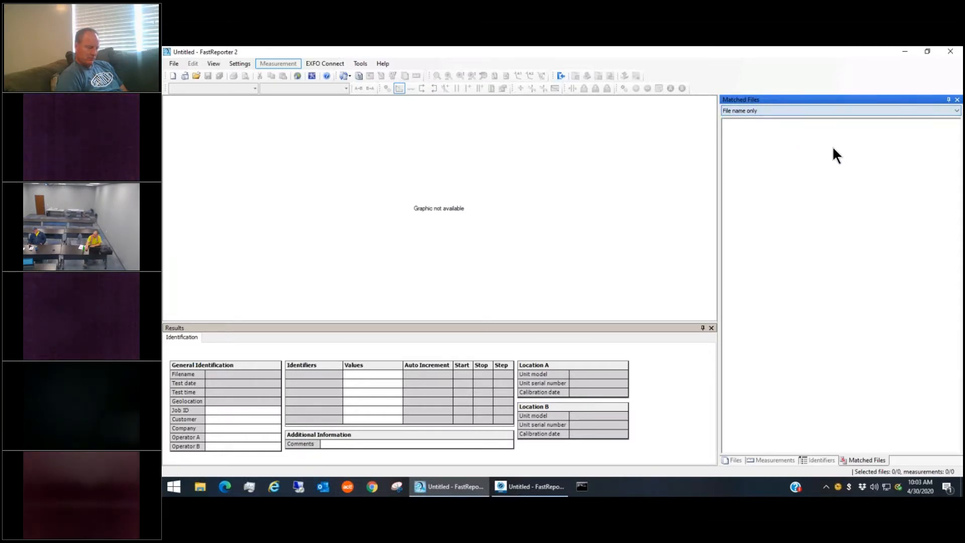
{"action": "left_click", "coordinate": [734, 458]}
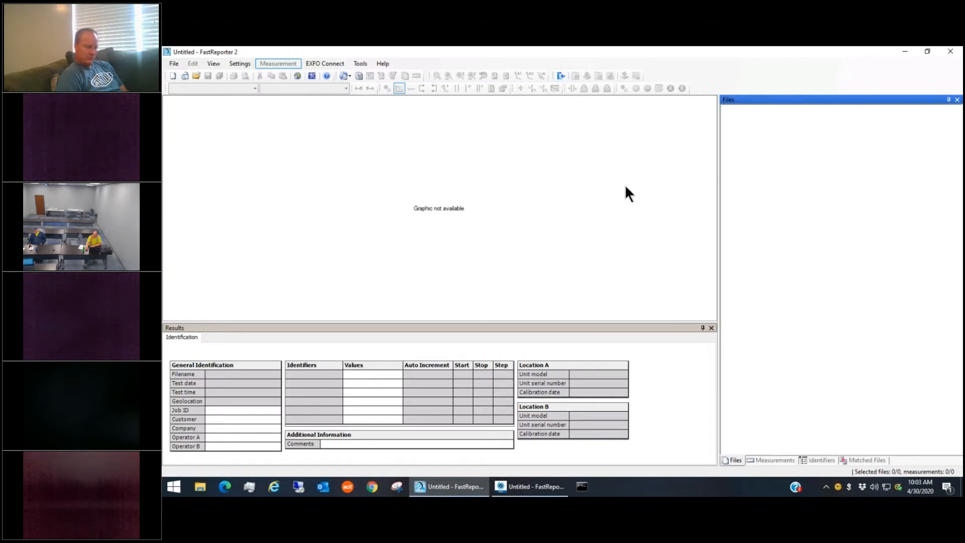
Step: Hide the Results window and show it again
{"action": "left_click", "coordinate": [214, 64]}
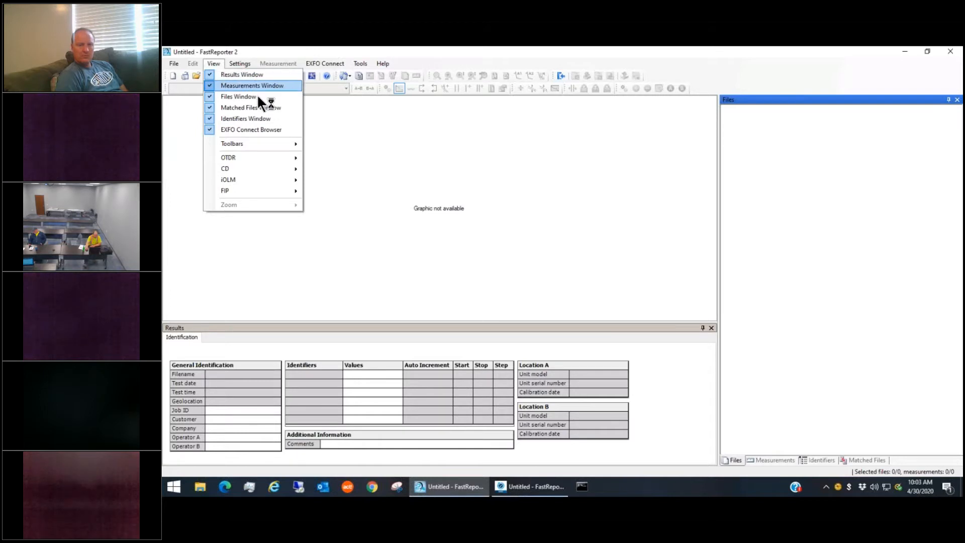
{"action": "left_click", "coordinate": [253, 75]}
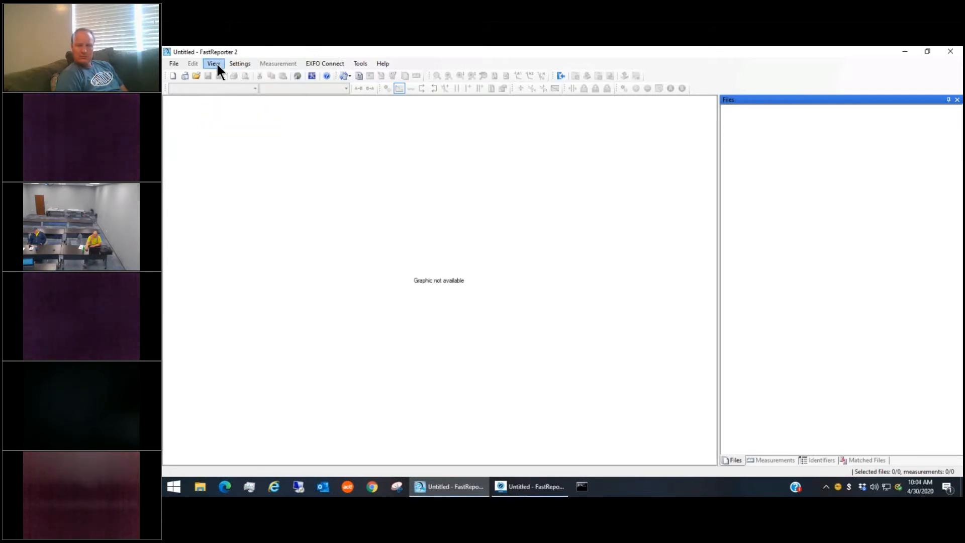
{"action": "left_click", "coordinate": [216, 63]}
{"action": "left_click", "coordinate": [232, 72]}
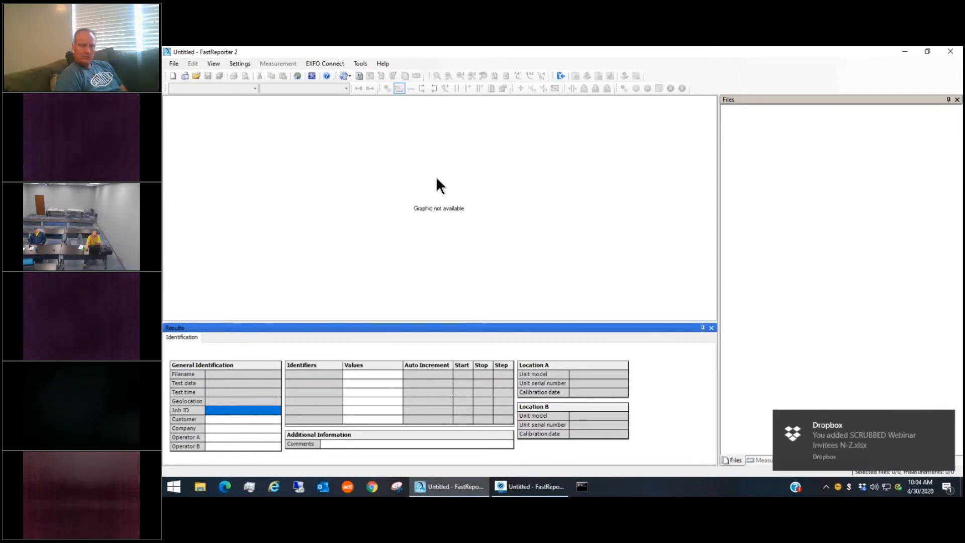
Step: Examine which toolbars can be shown or hidden, without changing any of them
{"action": "left_click", "coordinate": [358, 75]}
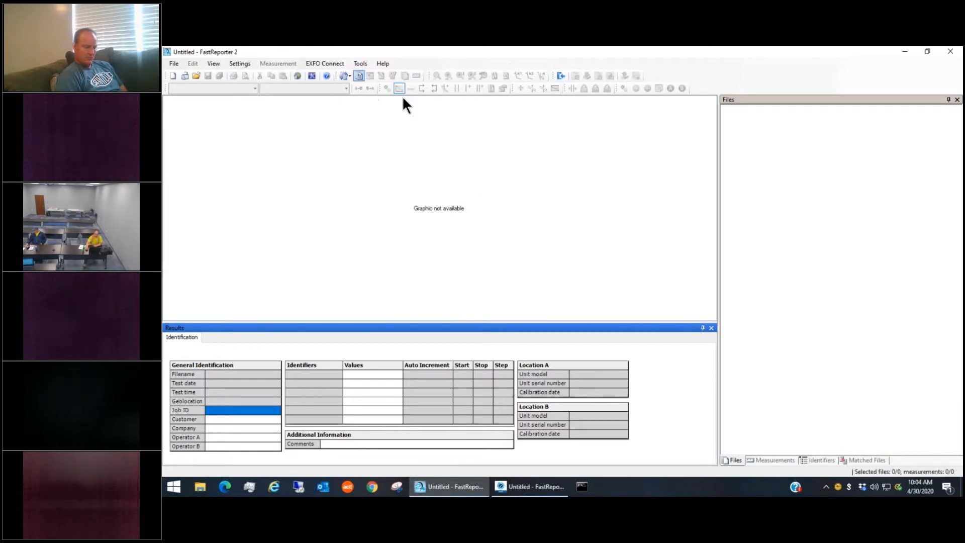
{"action": "right_click", "coordinate": [693, 73]}
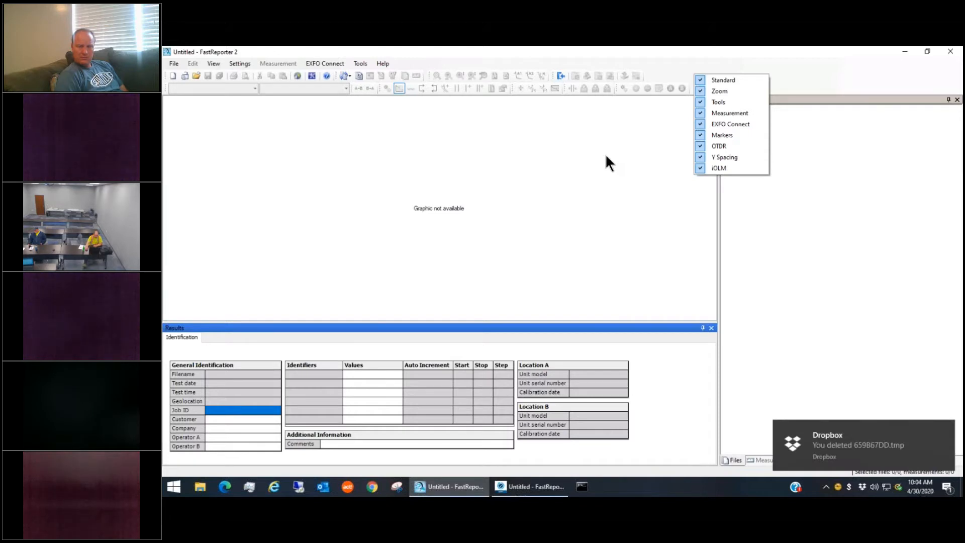
{"action": "left_click", "coordinate": [783, 66]}
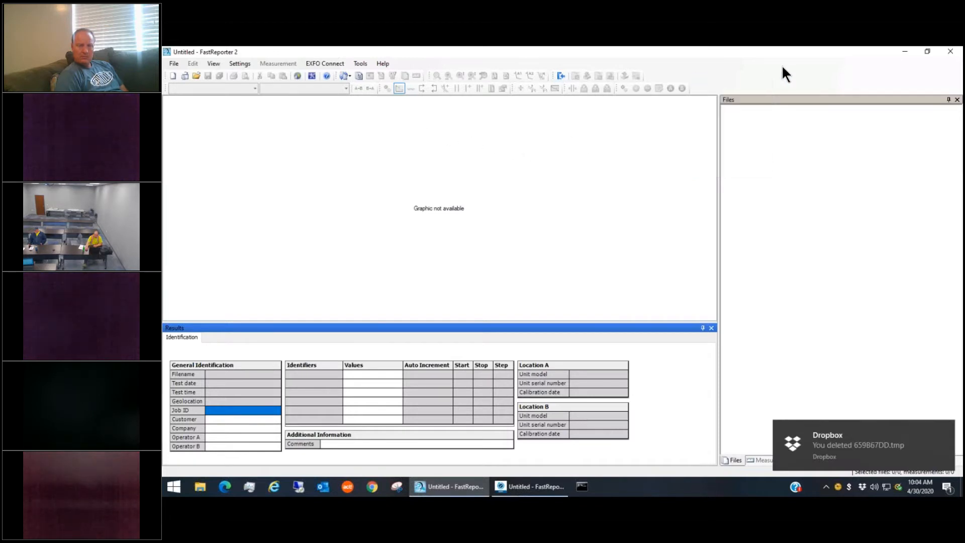
Step: Look through the available file commands and the OTDR view options
{"action": "left_click", "coordinate": [174, 64]}
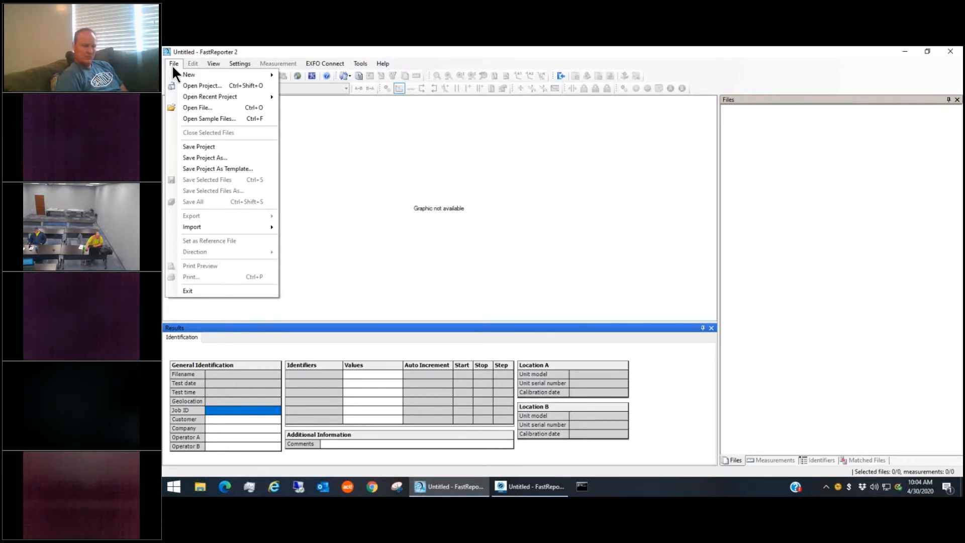
{"action": "left_click", "coordinate": [193, 63]}
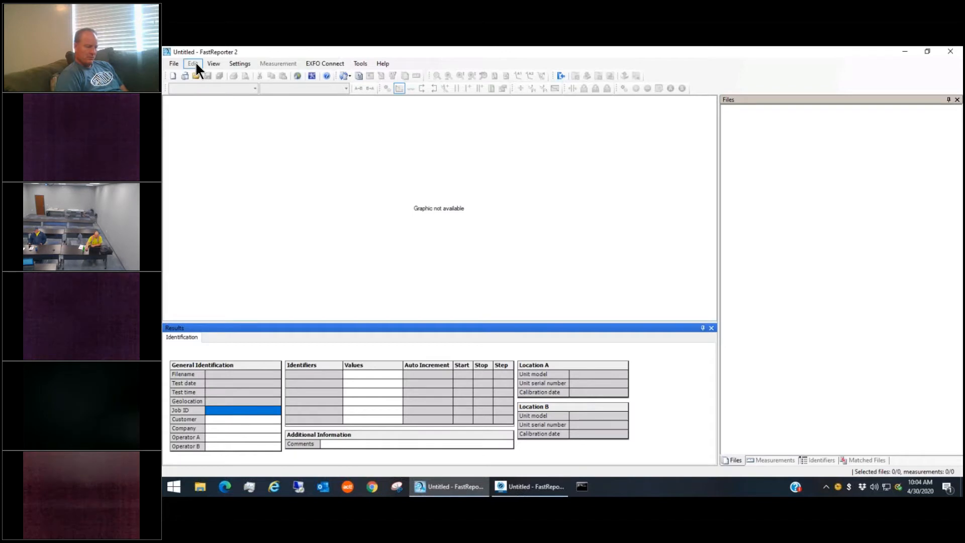
{"action": "left_click", "coordinate": [214, 65]}
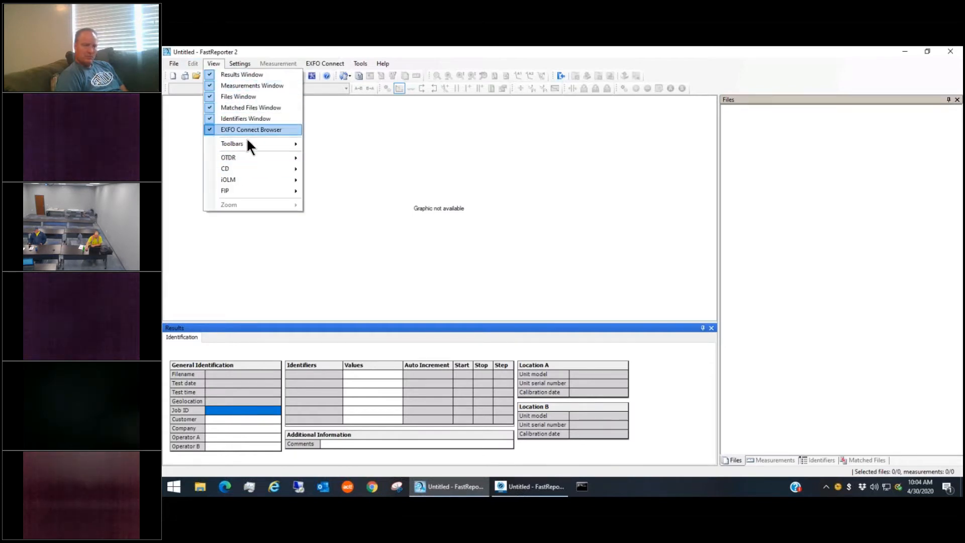
{"action": "mouse_move", "coordinate": [248, 155]}
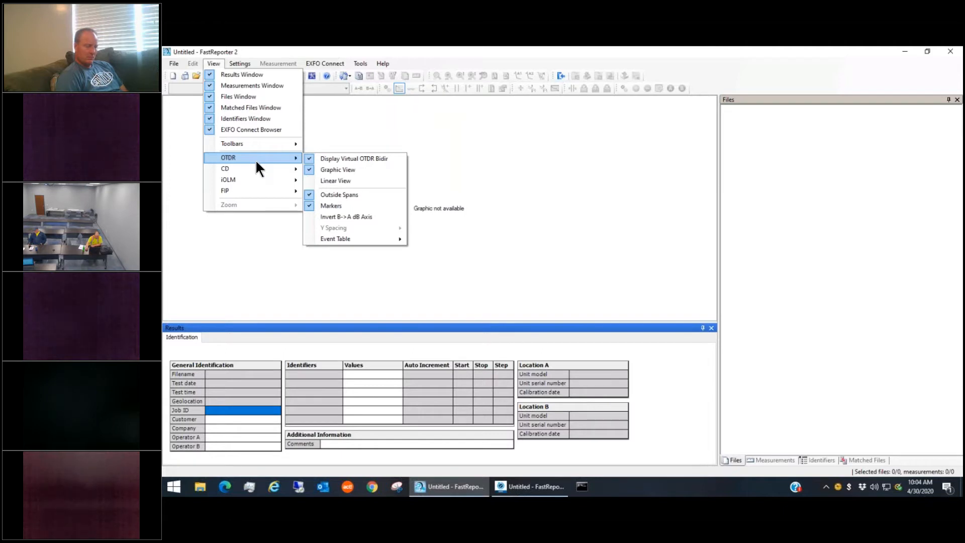
{"action": "left_click", "coordinate": [246, 63]}
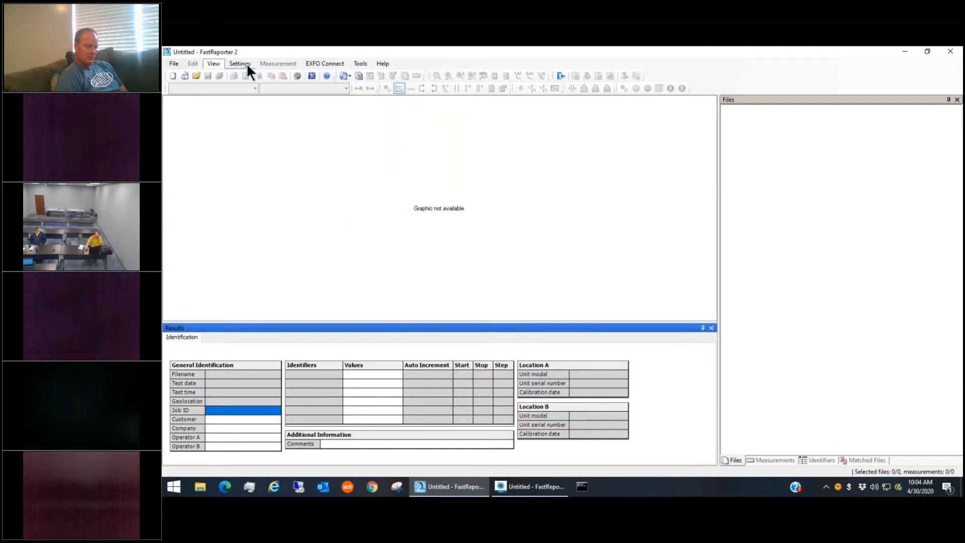
Step: Review the project identification settings and close them without making changes
{"action": "left_click", "coordinate": [243, 60]}
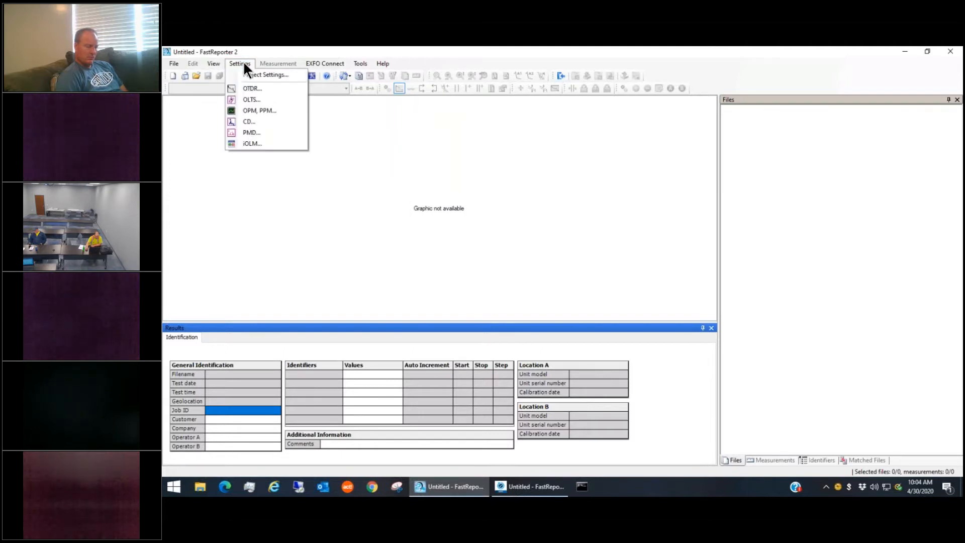
{"action": "left_click", "coordinate": [277, 74]}
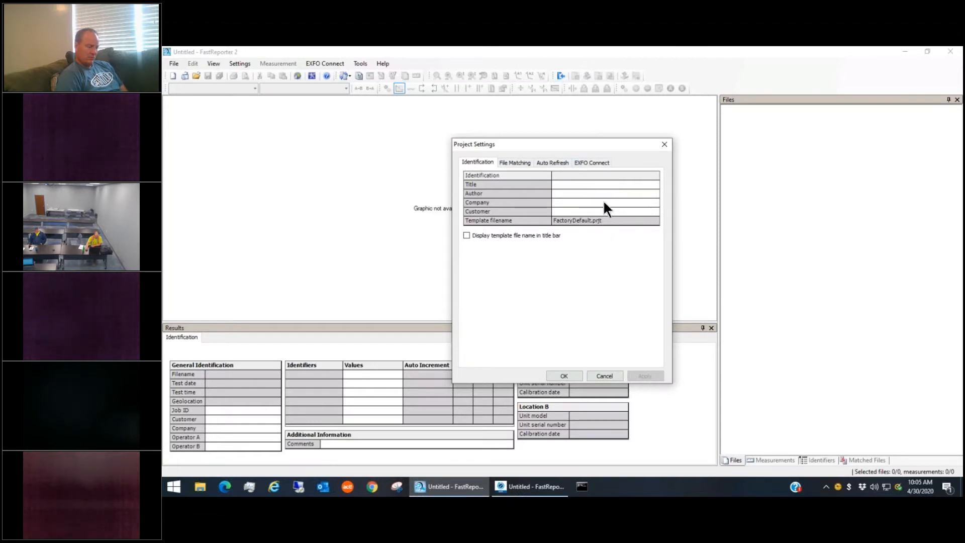
{"action": "left_click", "coordinate": [604, 375]}
Step: Try switching the OTDR pass/fail thresholds to use event calculation and thresholds from the application, and discard the change
{"action": "left_click", "coordinate": [240, 62]}
{"action": "left_click", "coordinate": [253, 87]}
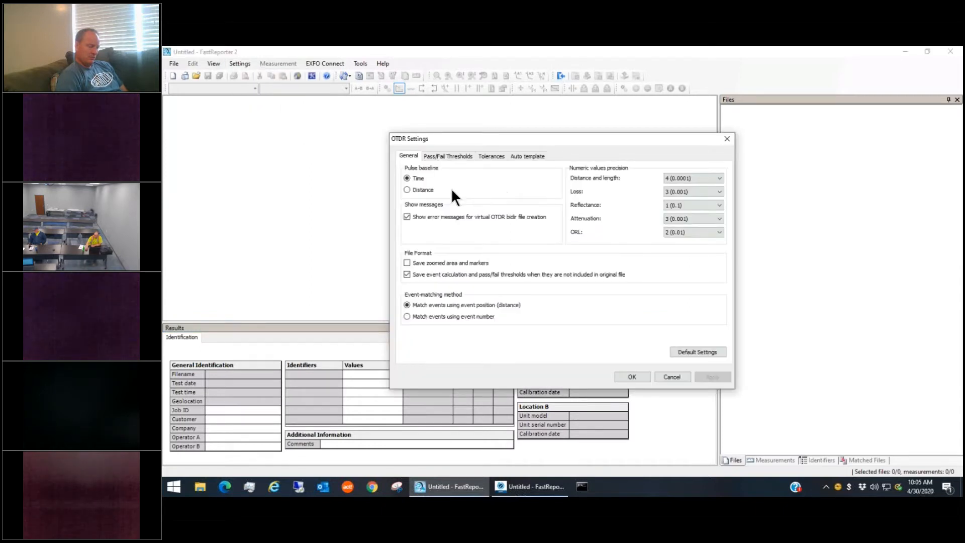
{"action": "left_click", "coordinate": [448, 155]}
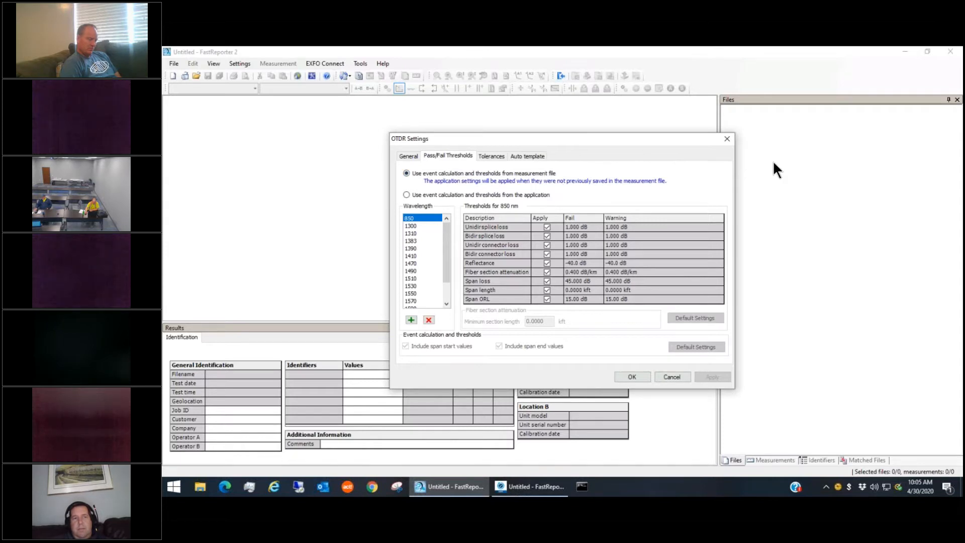
{"action": "left_click", "coordinate": [407, 195]}
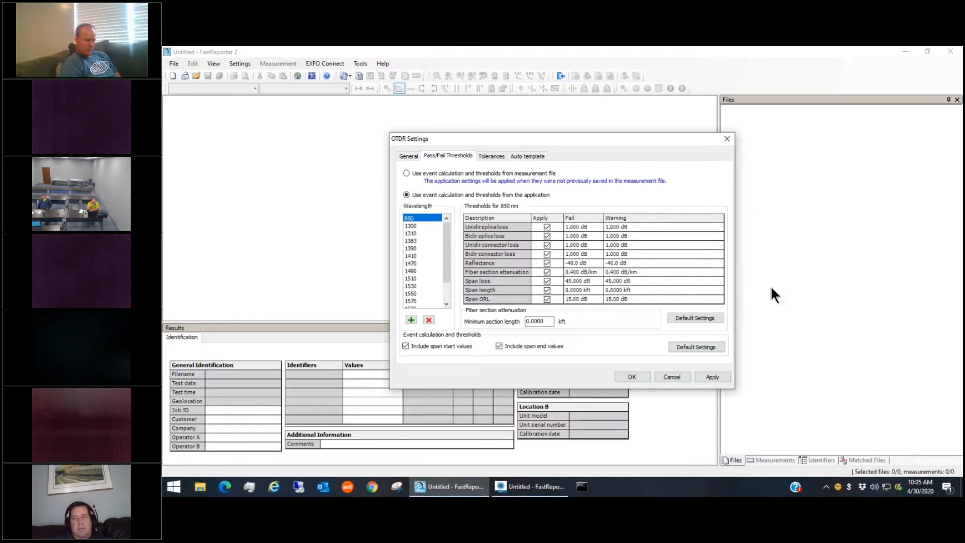
{"action": "left_click", "coordinate": [669, 378]}
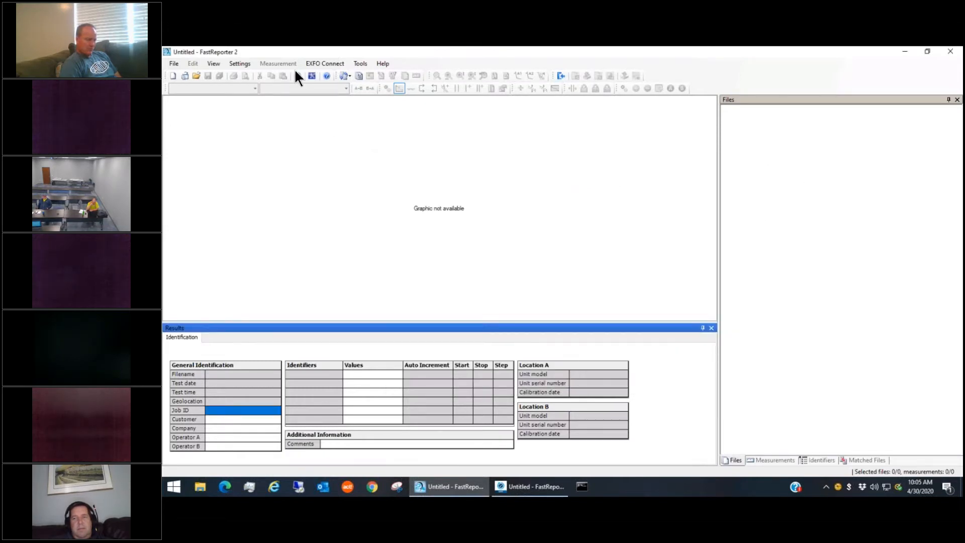
Step: Check which source the OTDR pass/fail thresholds use and close the settings without changes
{"action": "left_click", "coordinate": [245, 63]}
{"action": "left_click", "coordinate": [257, 88]}
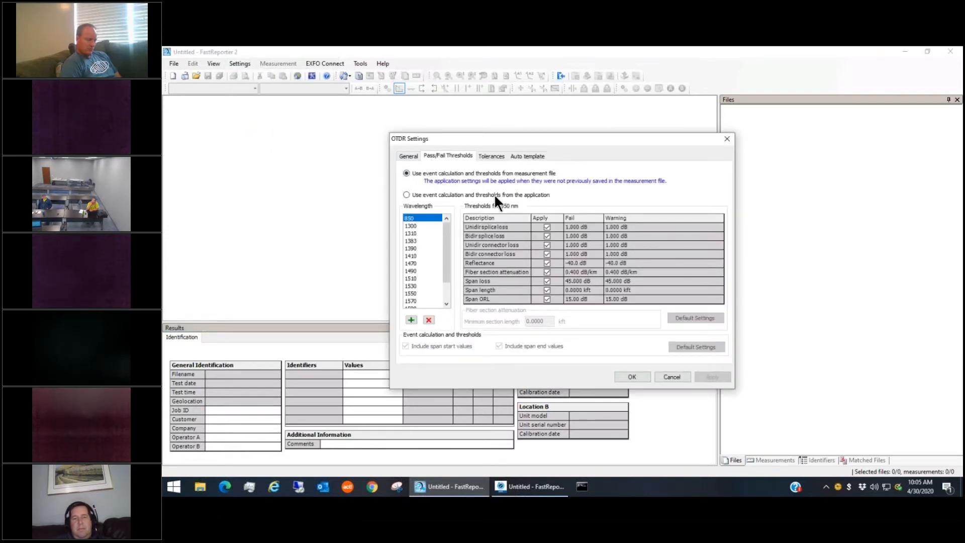
{"action": "left_click", "coordinate": [671, 376]}
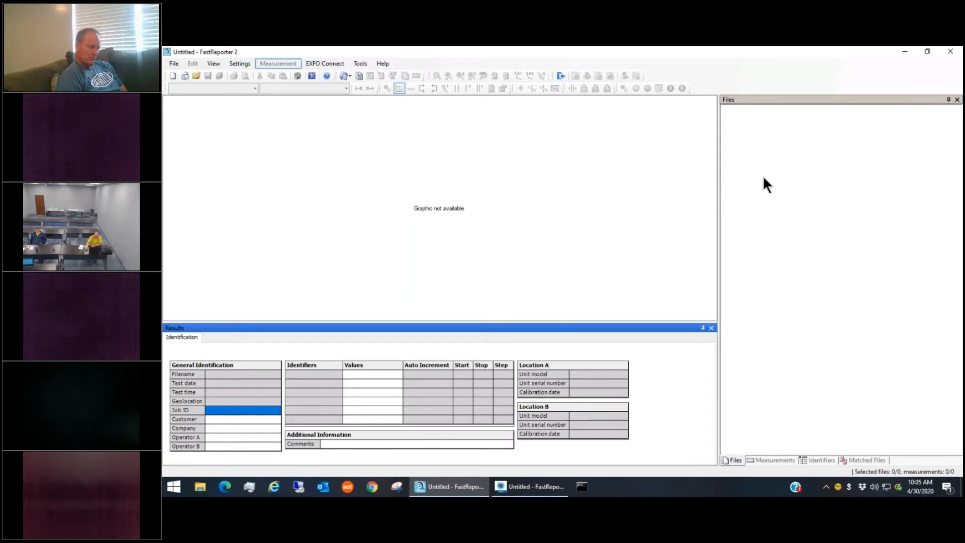
Step: Look through the EXFO Connect commands and the available help and activation options
{"action": "left_click", "coordinate": [324, 62]}
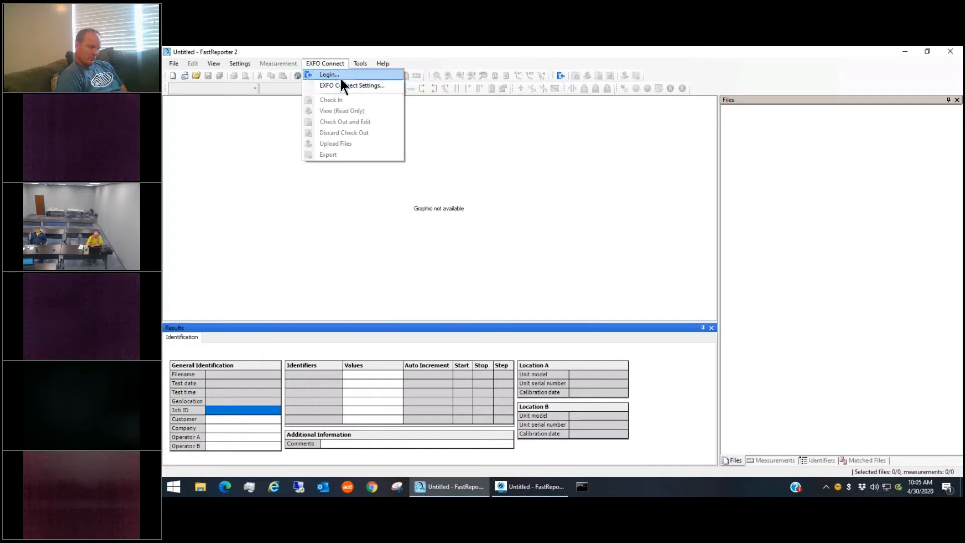
{"action": "left_click", "coordinate": [495, 133]}
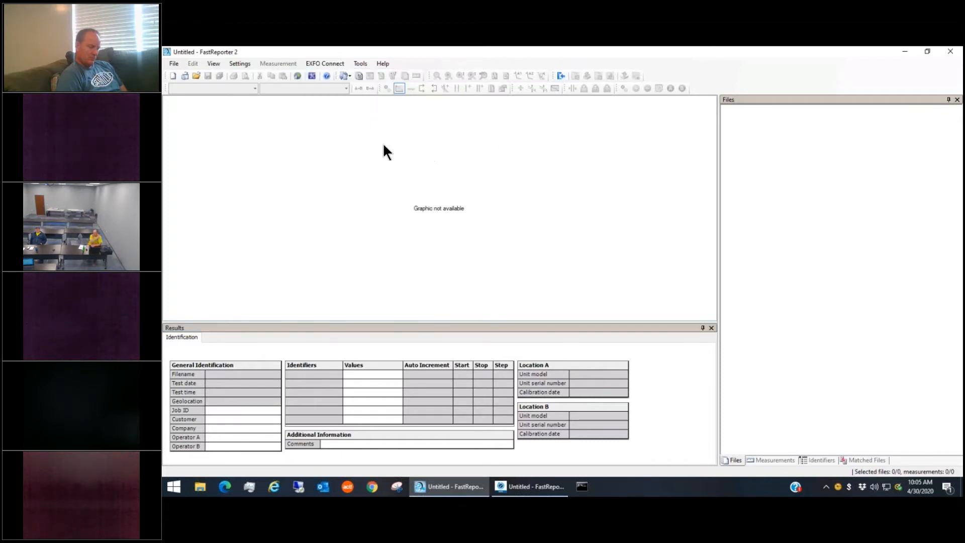
{"action": "left_click", "coordinate": [382, 64]}
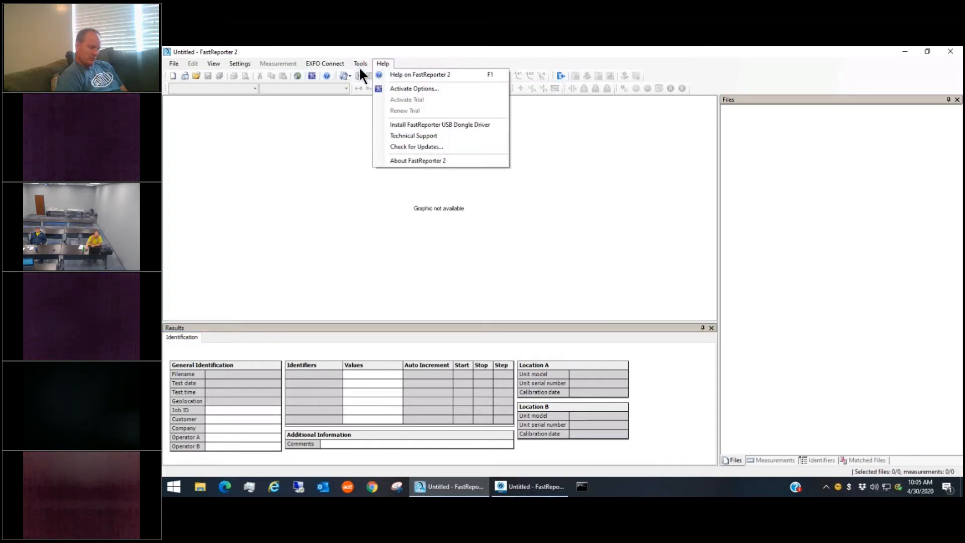
Step: Review the general and display application options, choose kft (kilofeet) as the distance unit, and accept the options
{"action": "mouse_move", "coordinate": [360, 64]}
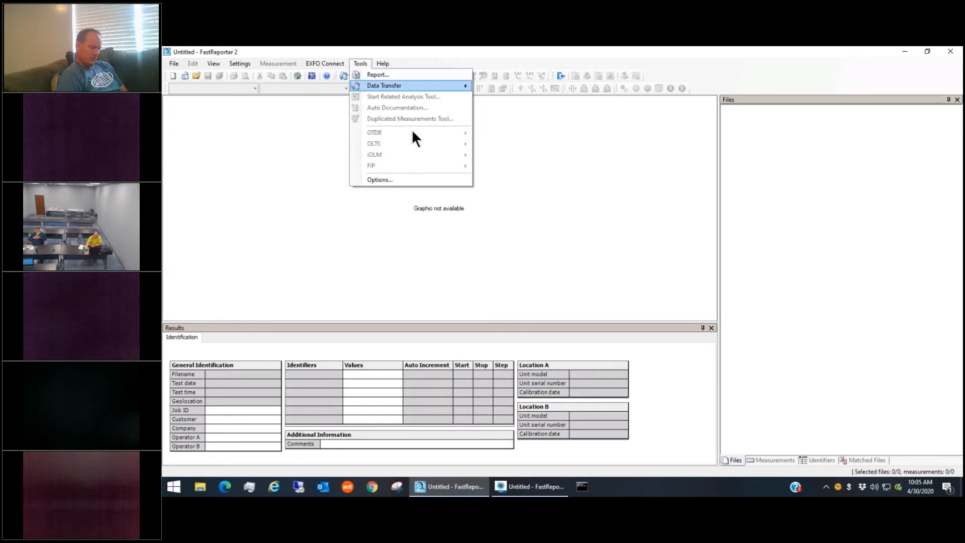
{"action": "left_click", "coordinate": [396, 180]}
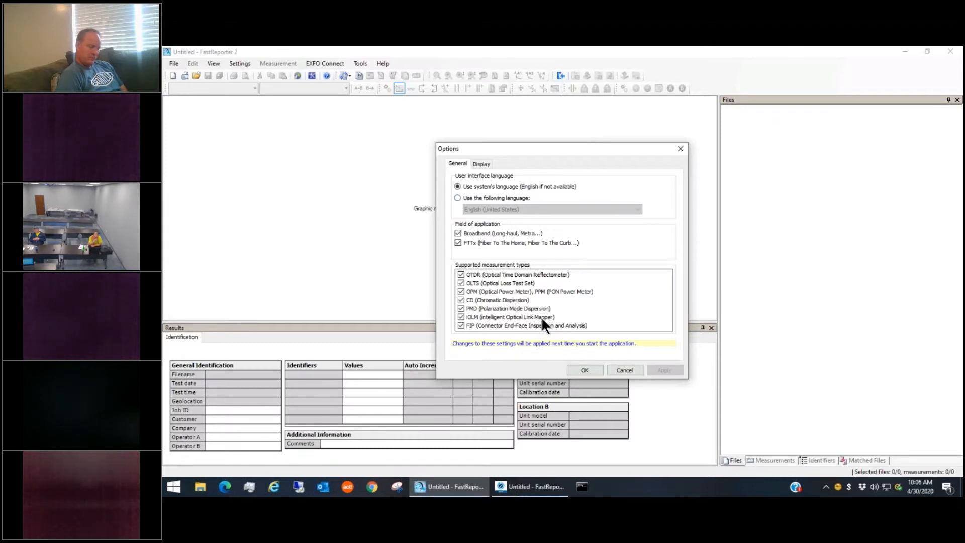
{"action": "left_click", "coordinate": [482, 165]}
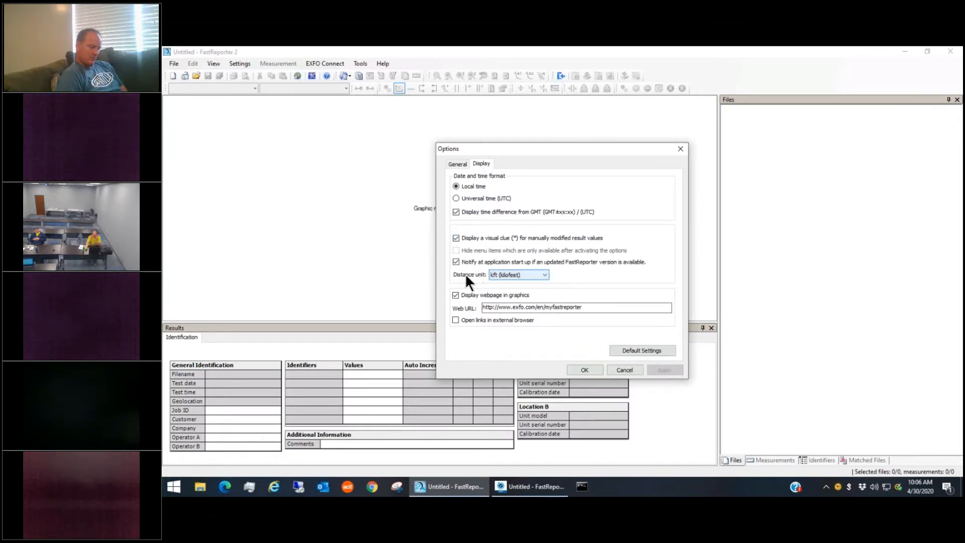
{"action": "left_click", "coordinate": [544, 275]}
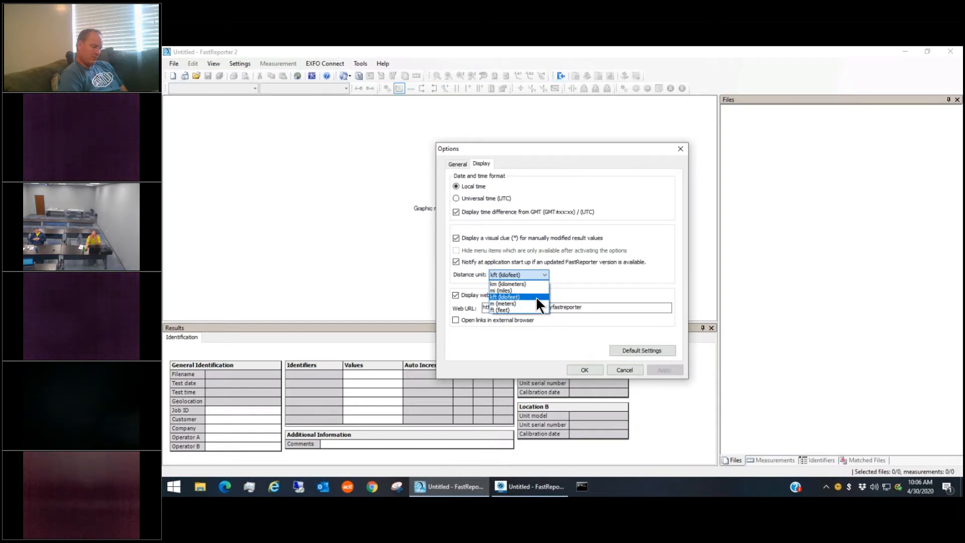
{"action": "left_click", "coordinate": [541, 297]}
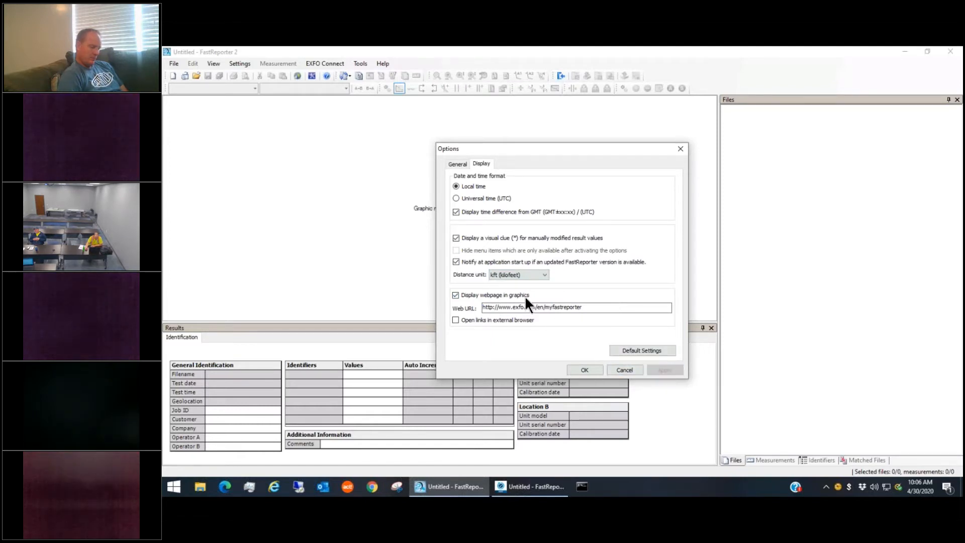
{"action": "left_click", "coordinate": [583, 370]}
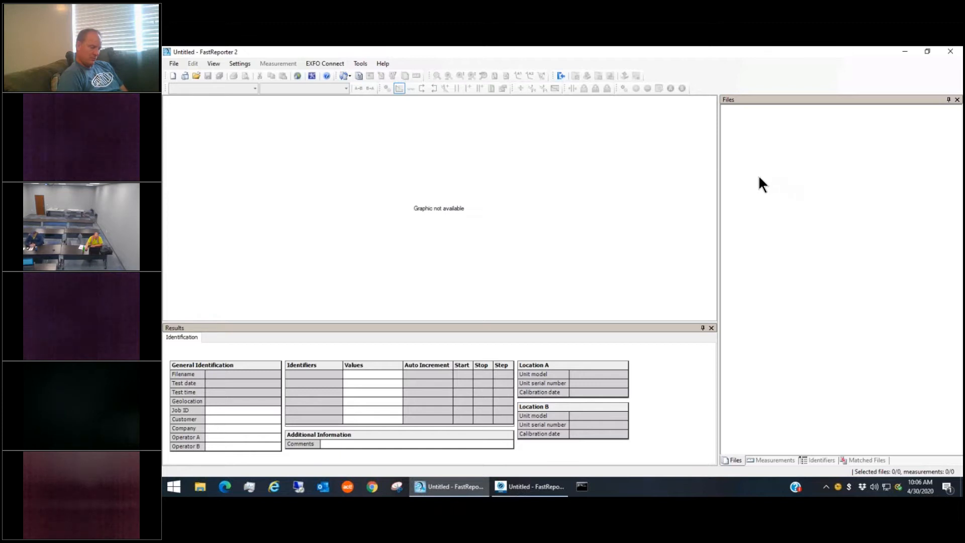
Step: Open all .trc files from the samples folder and select tylr f, 2 port 10.trc to show its traces
{"action": "right_click", "coordinate": [793, 155]}
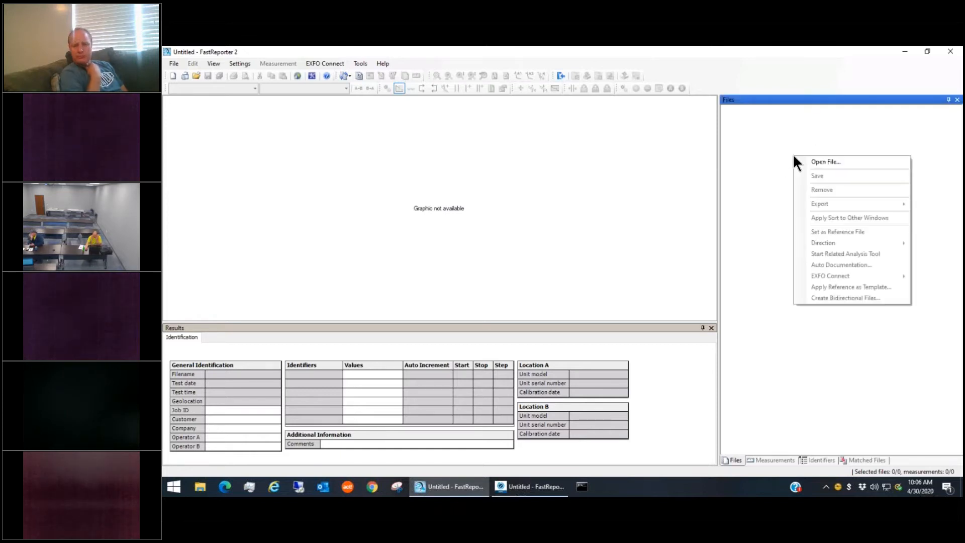
{"action": "left_click", "coordinate": [828, 162]}
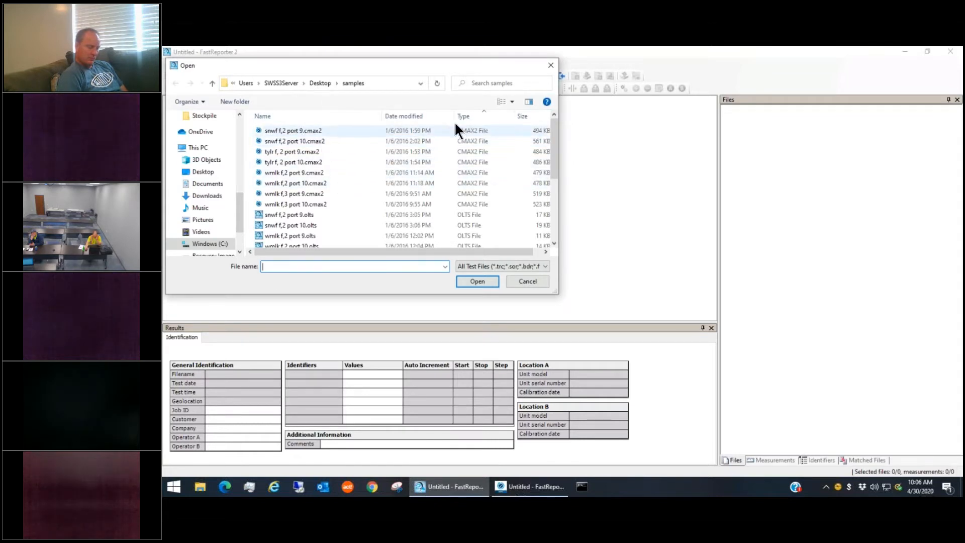
{"action": "left_click_drag", "start_coordinate": [554, 148], "coordinate": [556, 197]}
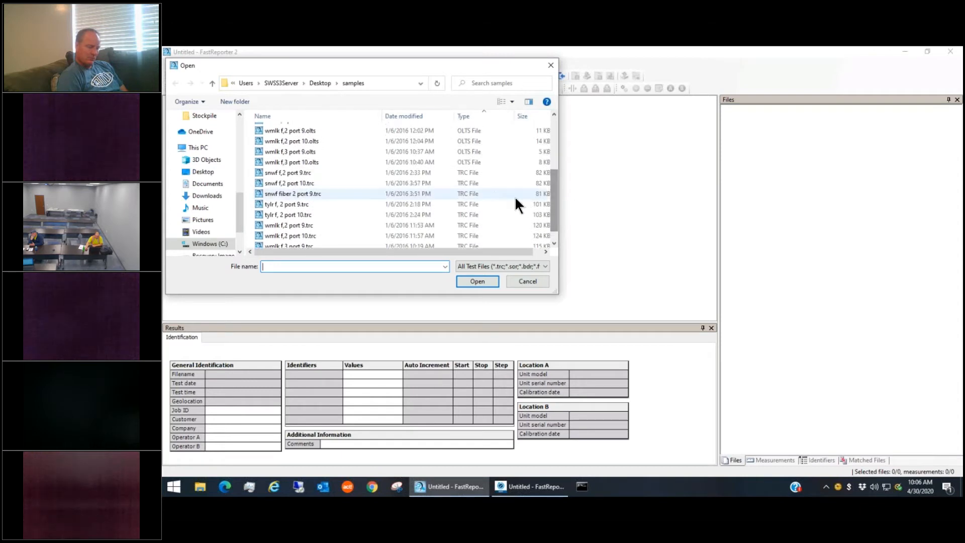
{"action": "left_click", "coordinate": [471, 172]}
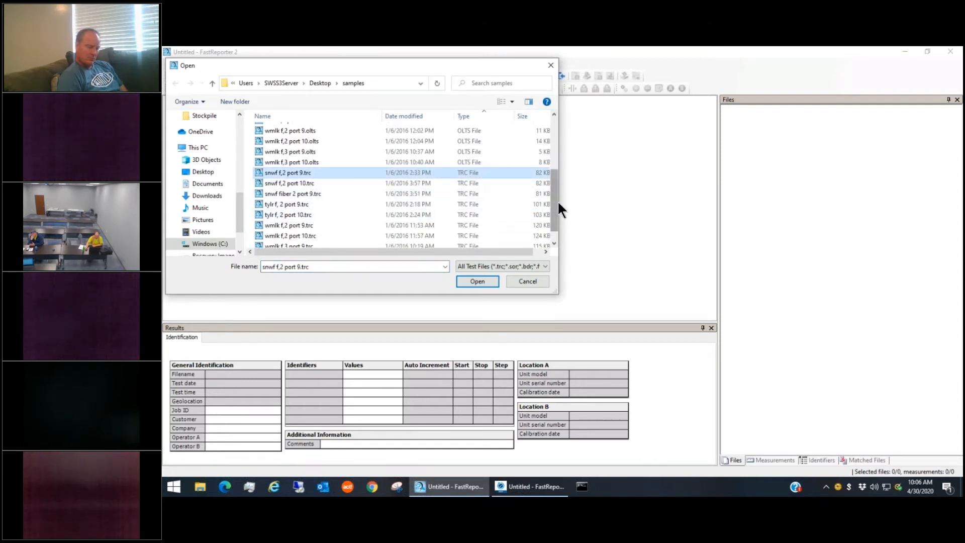
{"action": "scroll", "coordinate": [555, 201], "scroll_direction": "down", "scroll_amount": 1}
{"action": "left_click", "coordinate": [478, 241], "text": "shift"}
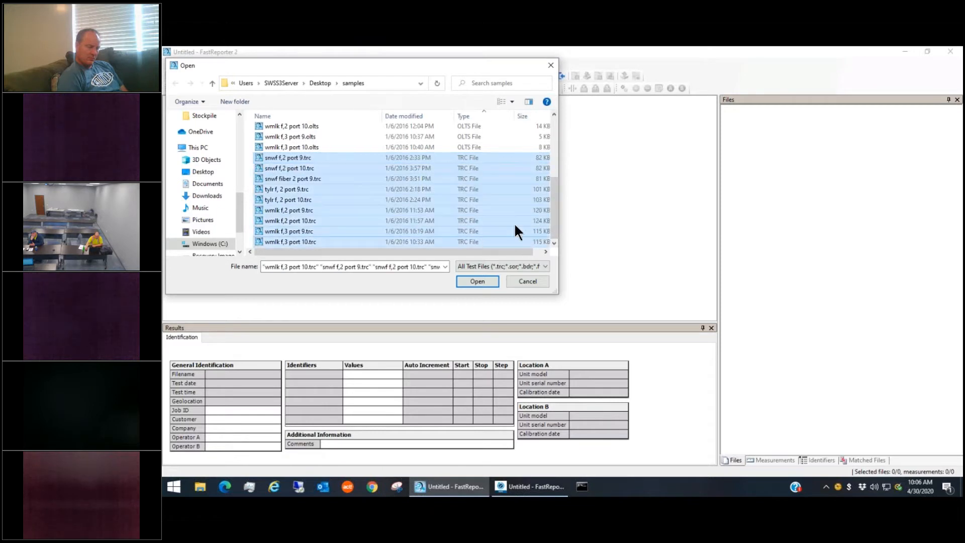
{"action": "left_click", "coordinate": [477, 281]}
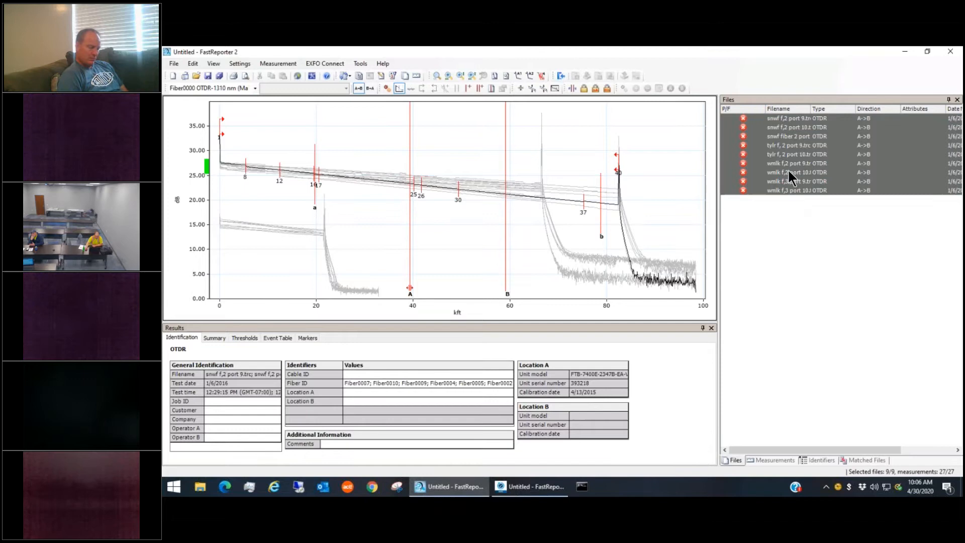
{"action": "left_click", "coordinate": [793, 155]}
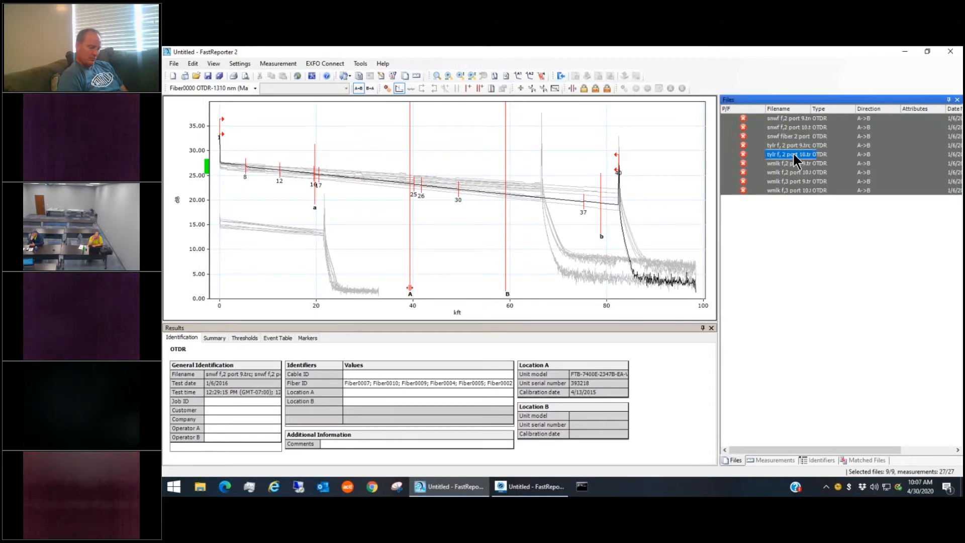
{"action": "key", "text": "ctrl+Left"}
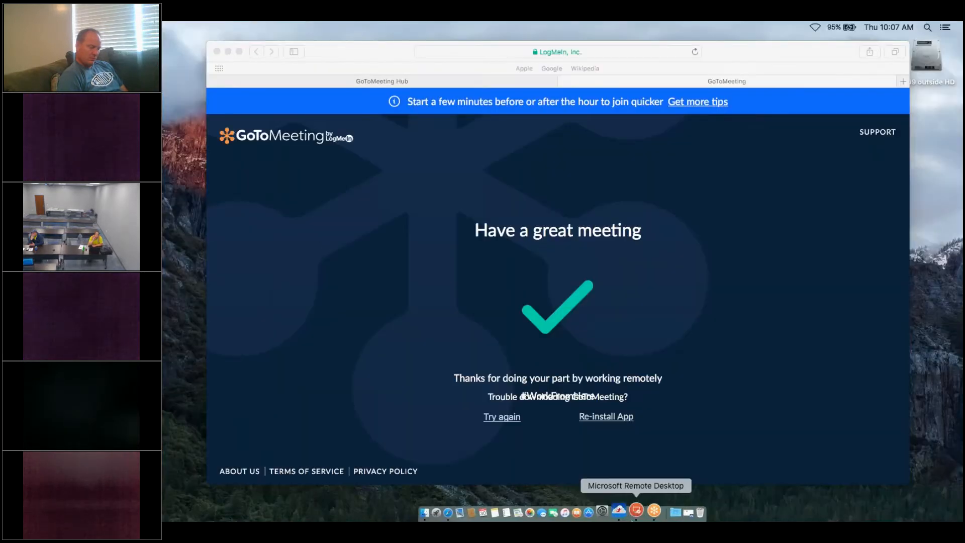
{"action": "left_click", "coordinate": [632, 516]}
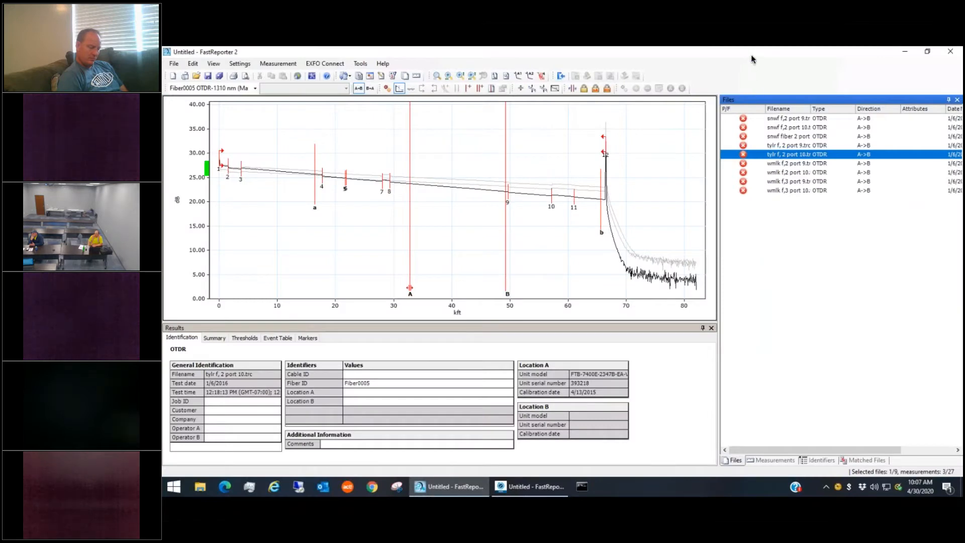
{"action": "key", "text": "ctrl+Left"}
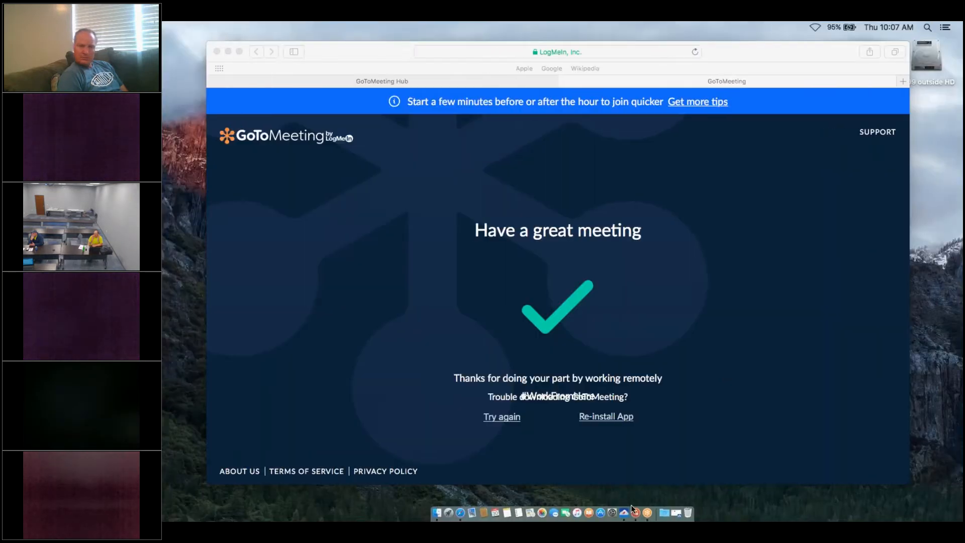
{"action": "left_click", "coordinate": [624, 504]}
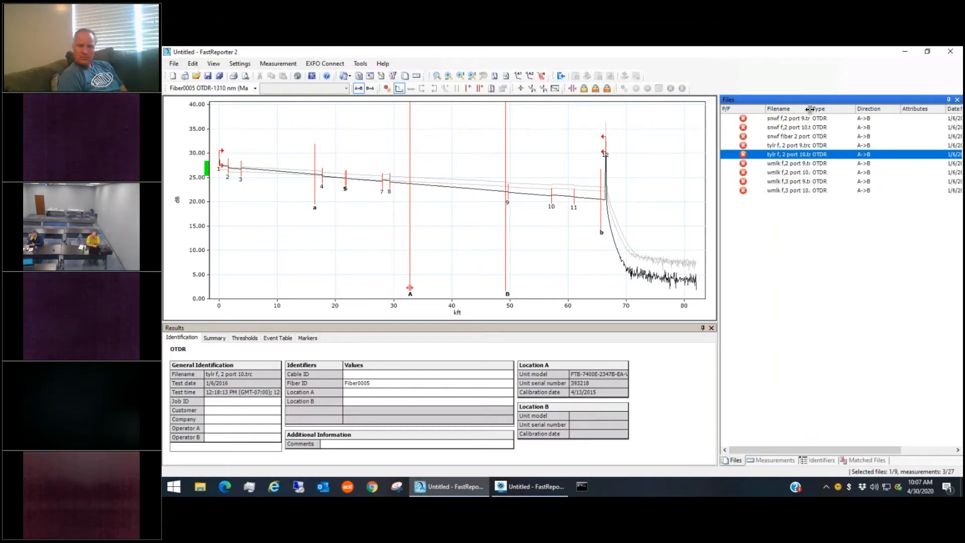
Step: Widen the Filename column in the file list and set the direction of the four wmlk .trc files to B->A
{"action": "left_click_drag", "start_coordinate": [809, 109], "coordinate": [824, 109]}
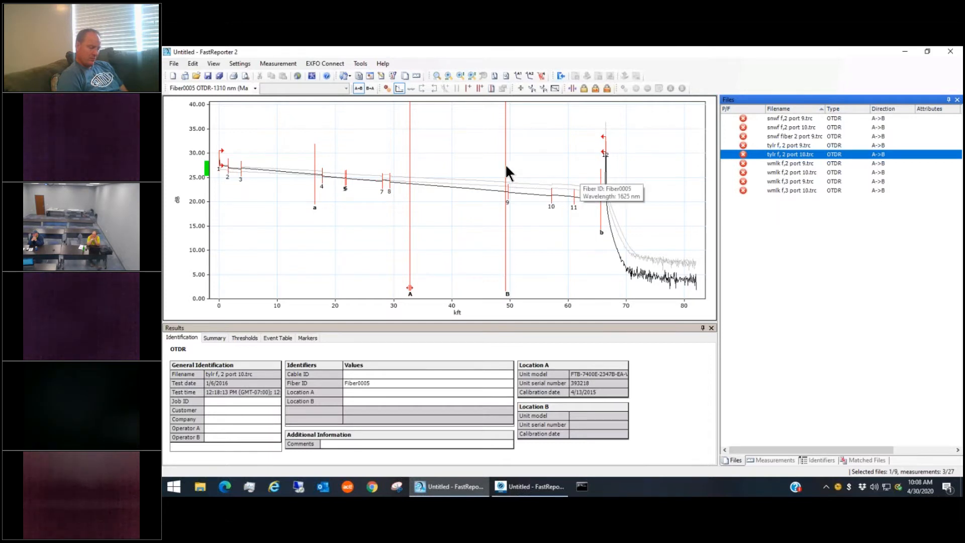
{"action": "left_click", "coordinate": [788, 162]}
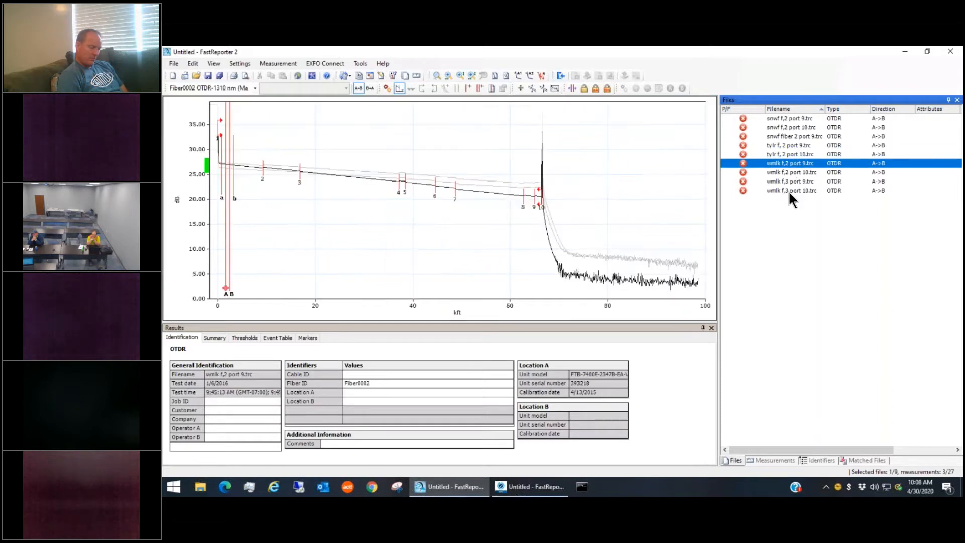
{"action": "left_click", "coordinate": [789, 189], "text": "shift"}
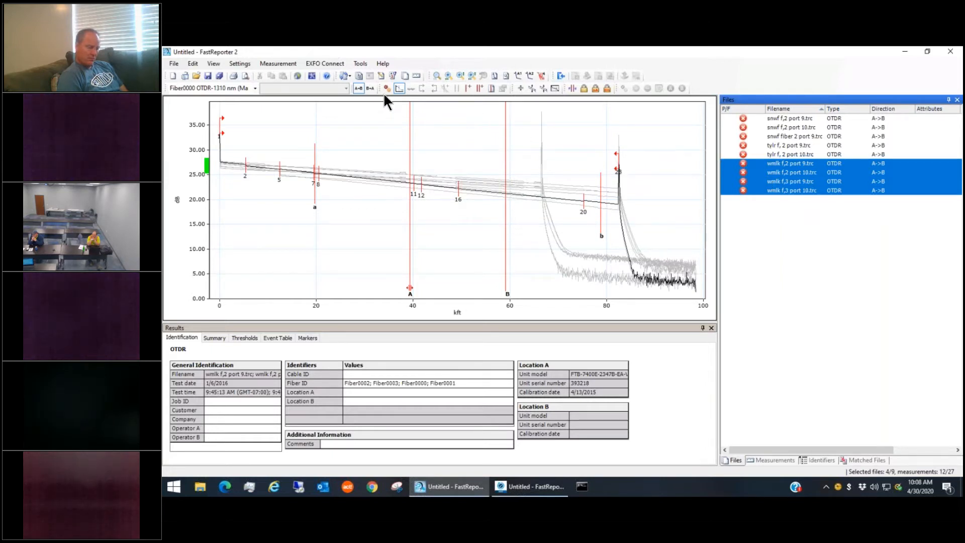
{"action": "right_click", "coordinate": [789, 168]}
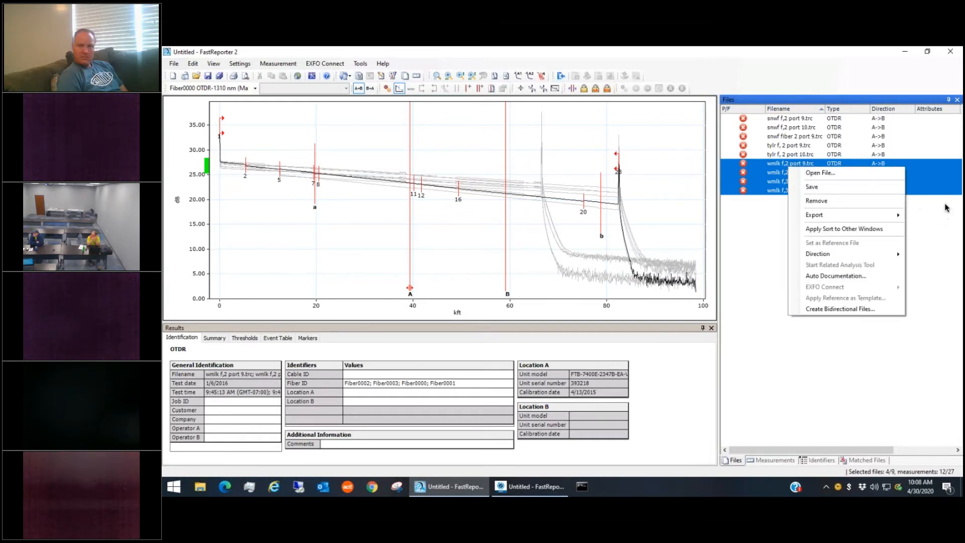
{"action": "mouse_move", "coordinate": [848, 258]}
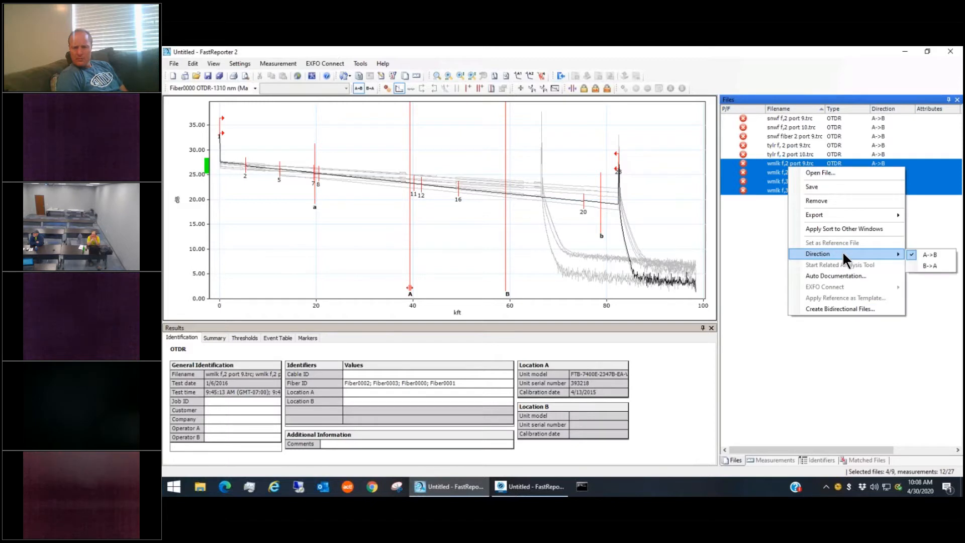
{"action": "left_click", "coordinate": [931, 269]}
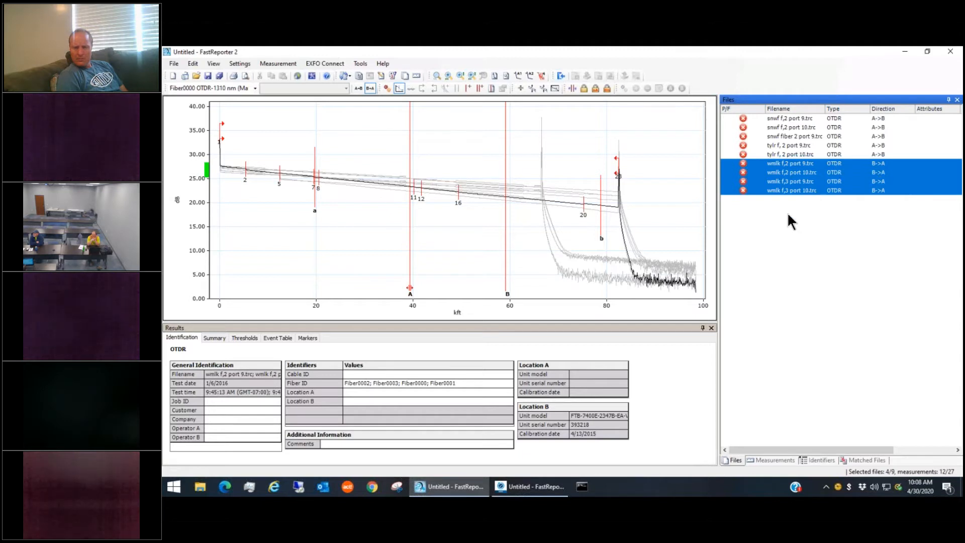
{"action": "right_click", "coordinate": [806, 183]}
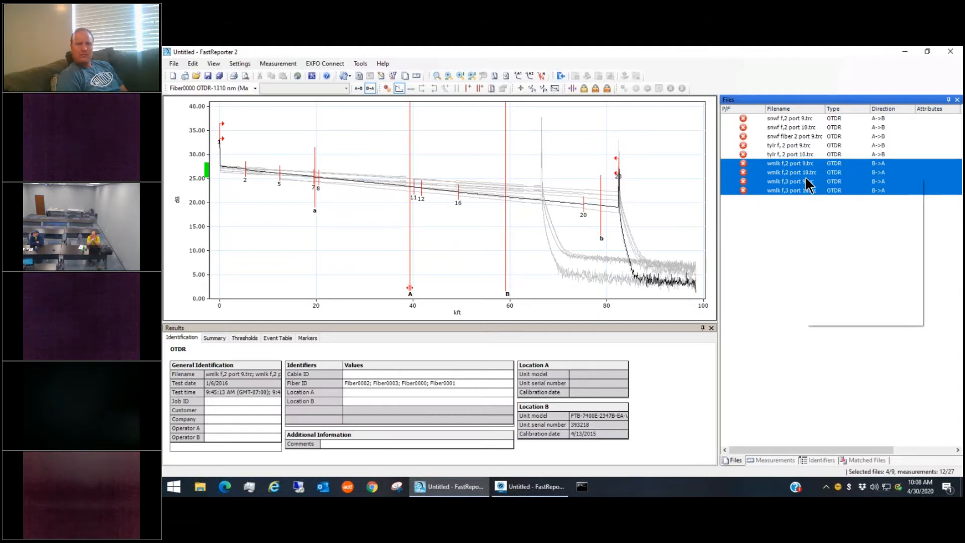
{"action": "mouse_move", "coordinate": [812, 261]}
{"action": "left_click", "coordinate": [764, 261]}
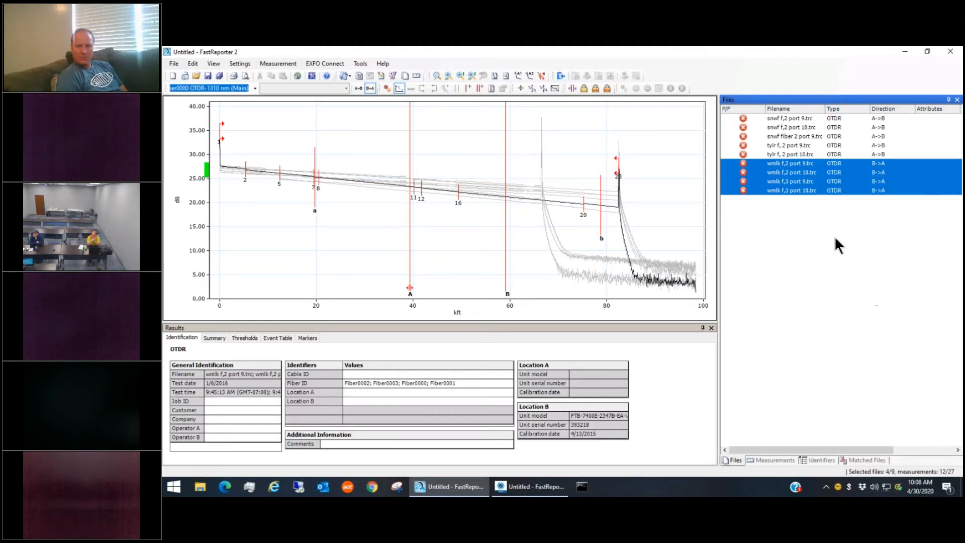
Step: View the traces of the snwf f,2 port 10 and port 9 files, and select all loaded files together
{"action": "left_click", "coordinate": [775, 125]}
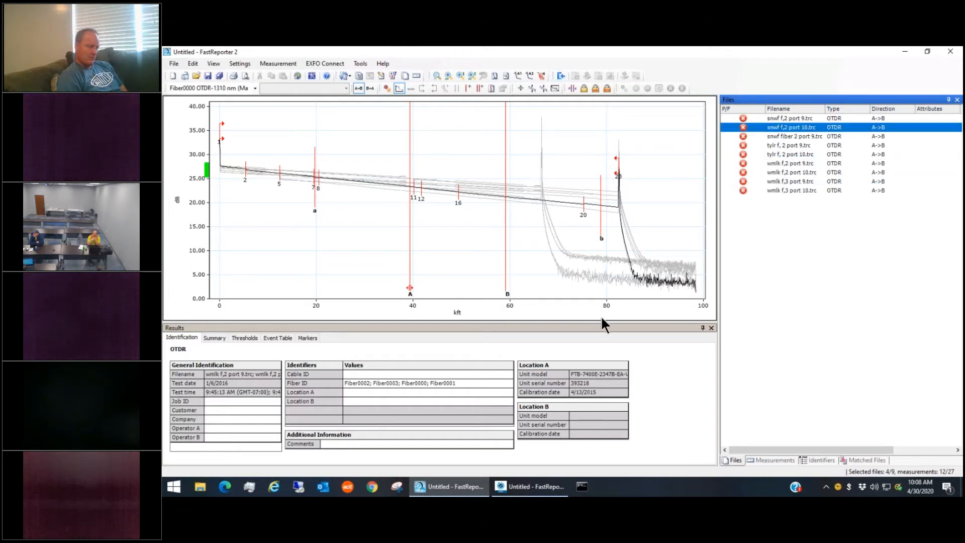
{"action": "left_click", "coordinate": [776, 117]}
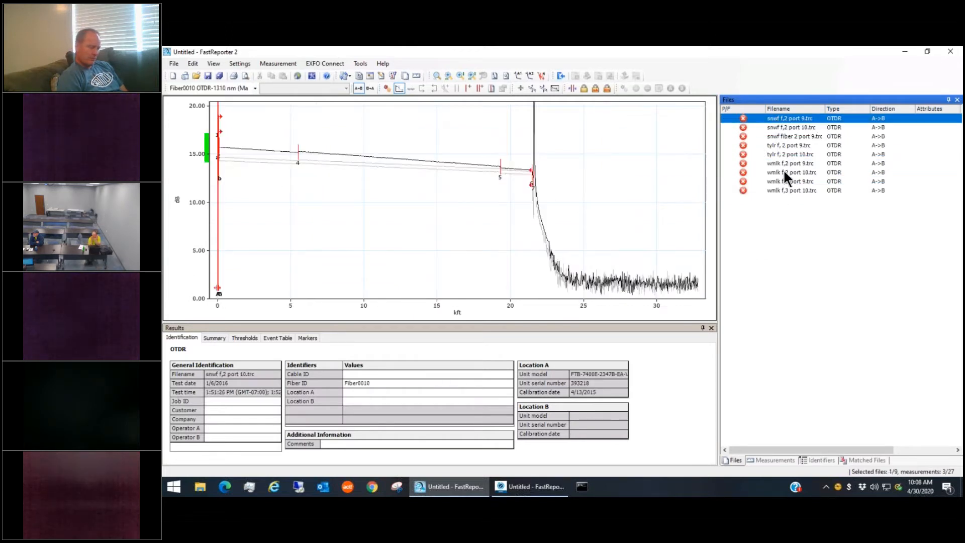
{"action": "left_click", "coordinate": [787, 189], "text": "shift"}
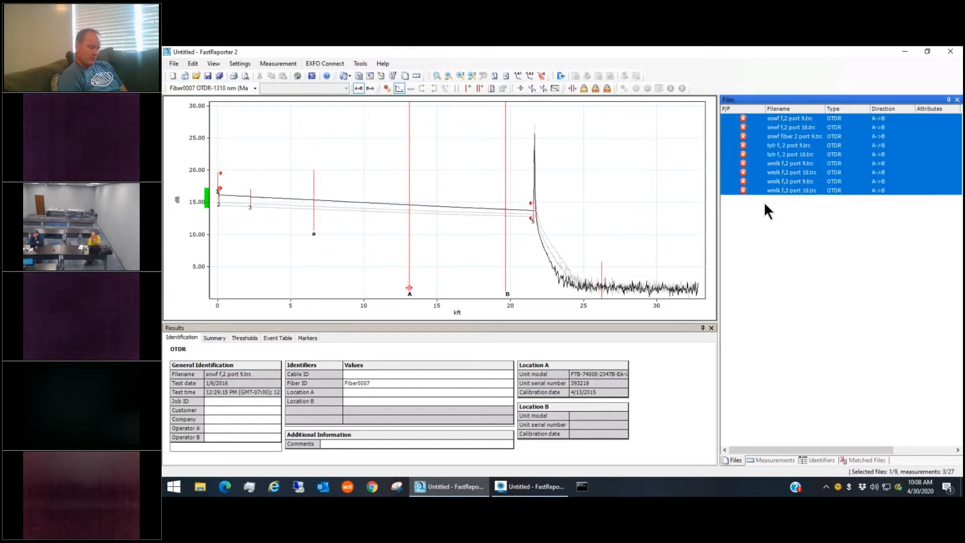
Step: Change the Fiber ID of snwf f,2 port 9.trc to Fiber0009
{"action": "left_click", "coordinate": [795, 118]}
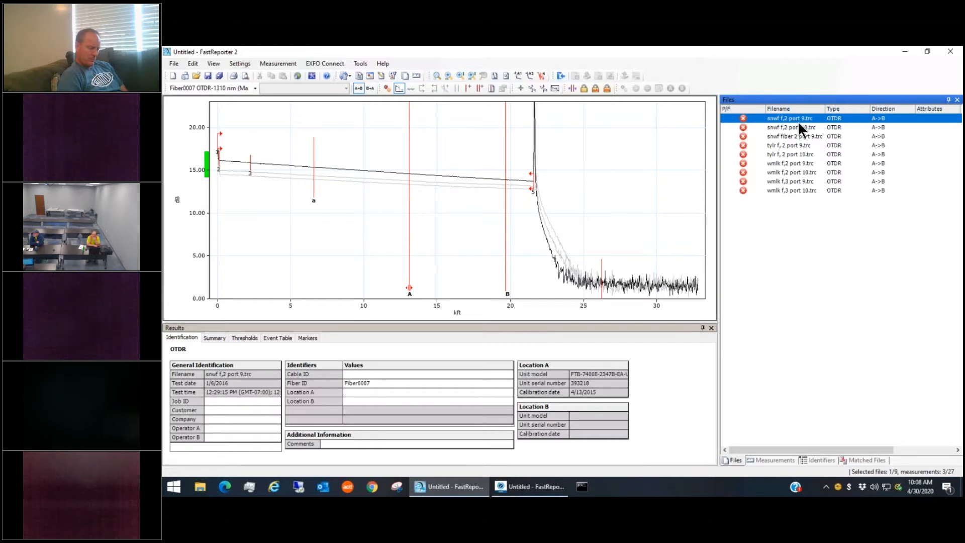
{"action": "left_click", "coordinate": [385, 384]}
{"action": "left_click", "coordinate": [383, 383]}
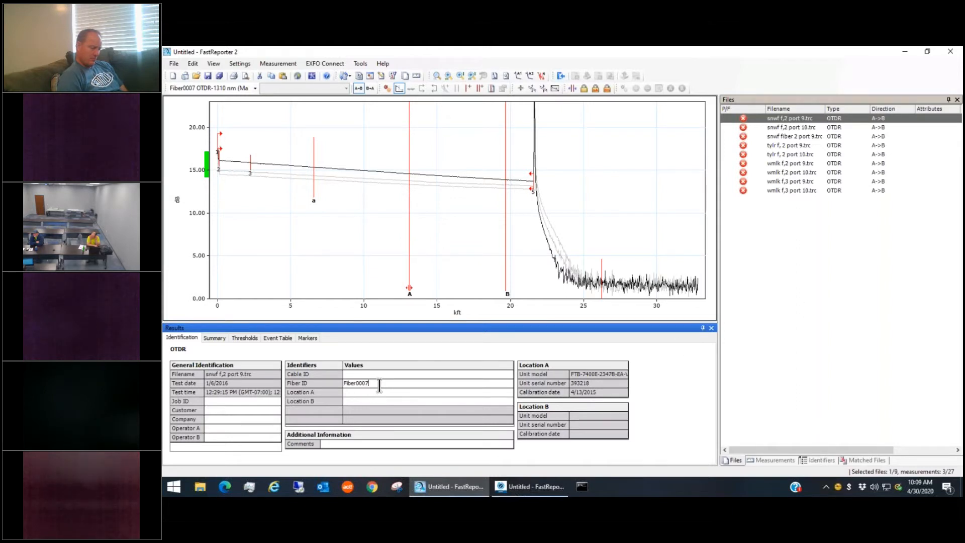
{"action": "key", "text": "BackSpace"}
{"action": "type", "text": "9"}
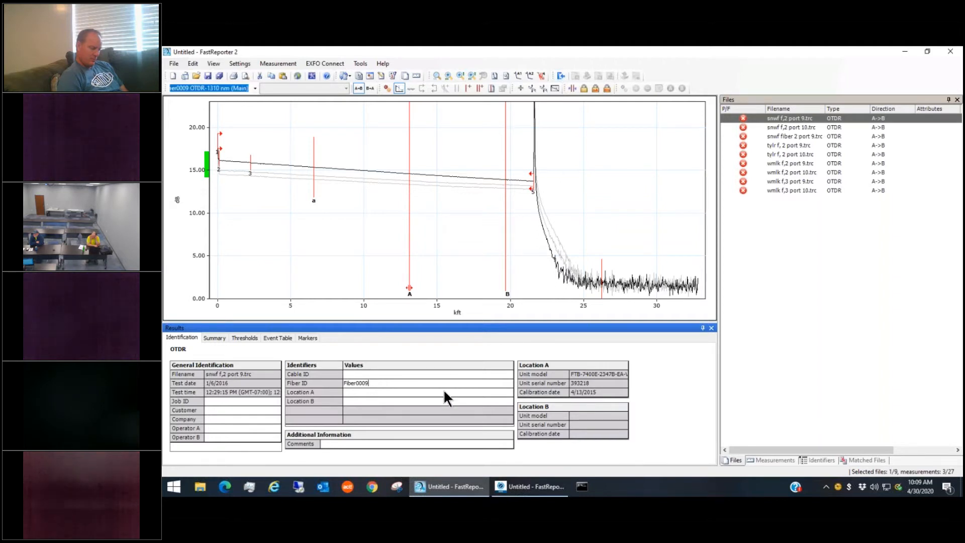
{"action": "key", "text": "Return"}
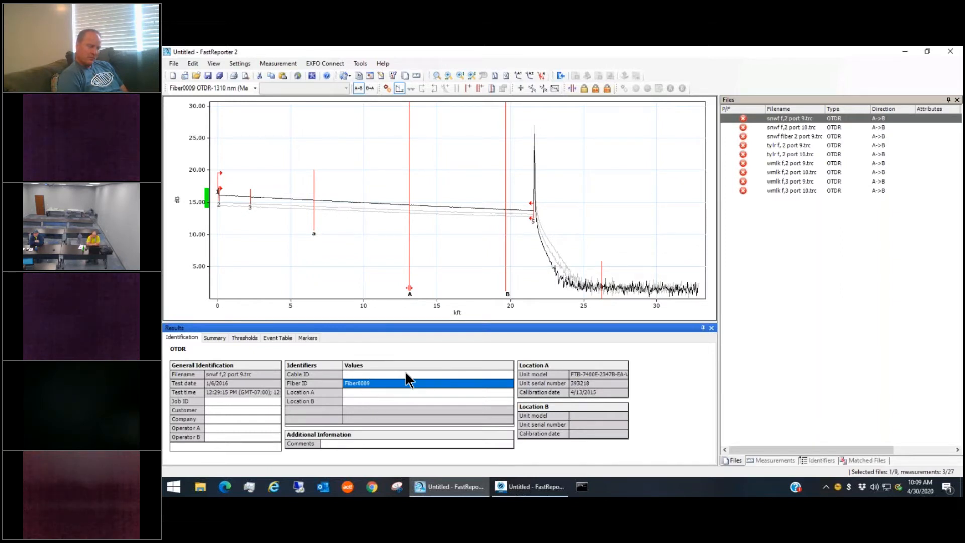
Step: Check which General Identification fields can be edited for snwf f,2 port 9.trc, including Filename, Job ID and Customer
{"action": "left_click", "coordinate": [243, 373]}
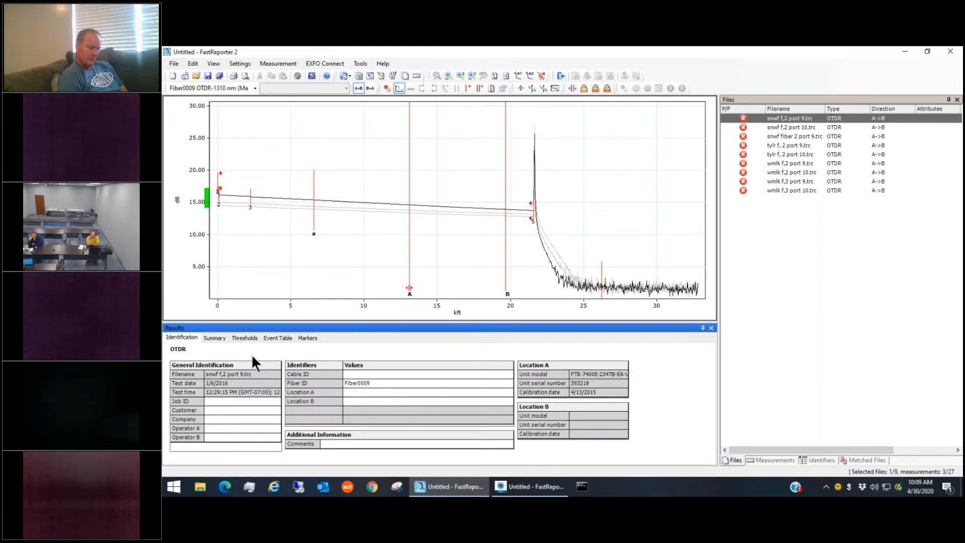
{"action": "left_click", "coordinate": [229, 402]}
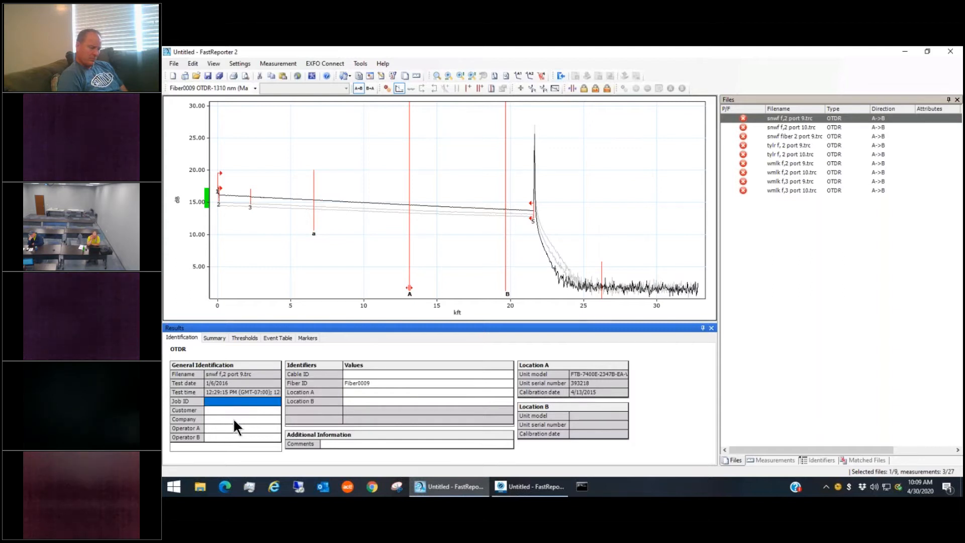
{"action": "left_click", "coordinate": [228, 411]}
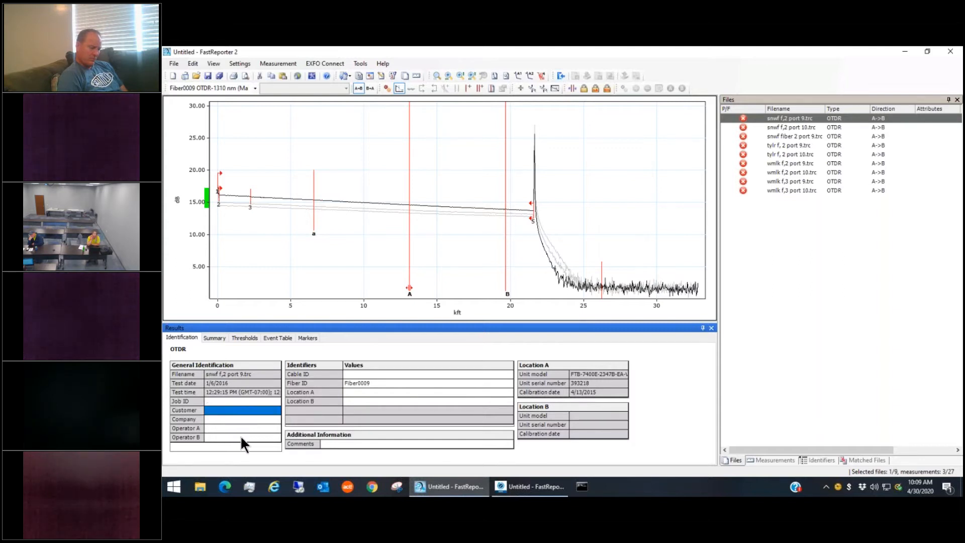
Step: Review the summary, pass/fail thresholds and event table results of snwf f,2 port 9.trc
{"action": "left_click", "coordinate": [216, 338]}
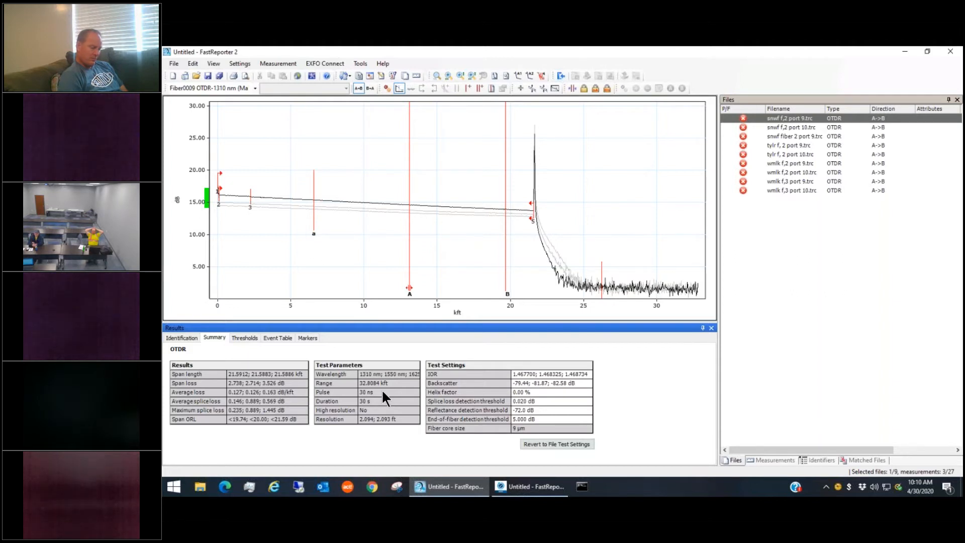
{"action": "left_click", "coordinate": [249, 342]}
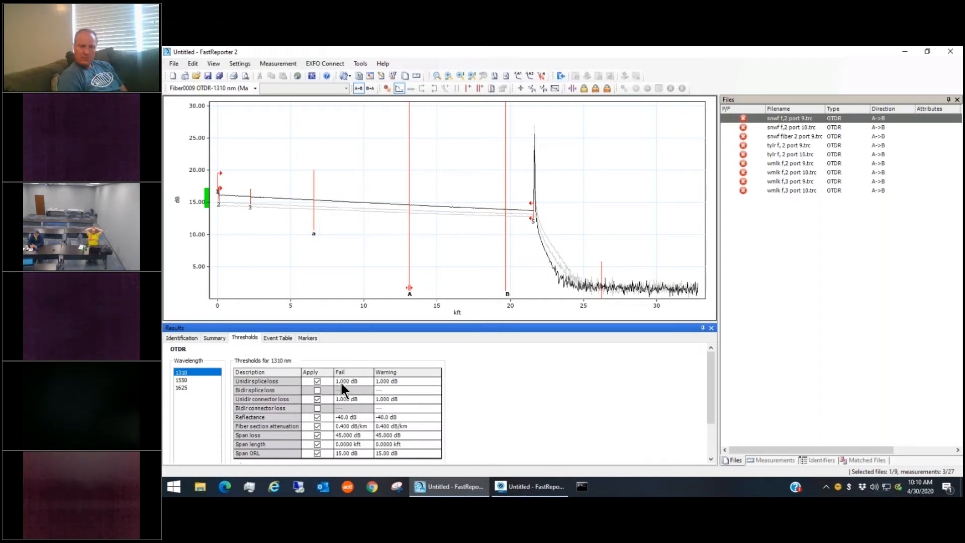
{"action": "left_click", "coordinate": [280, 338]}
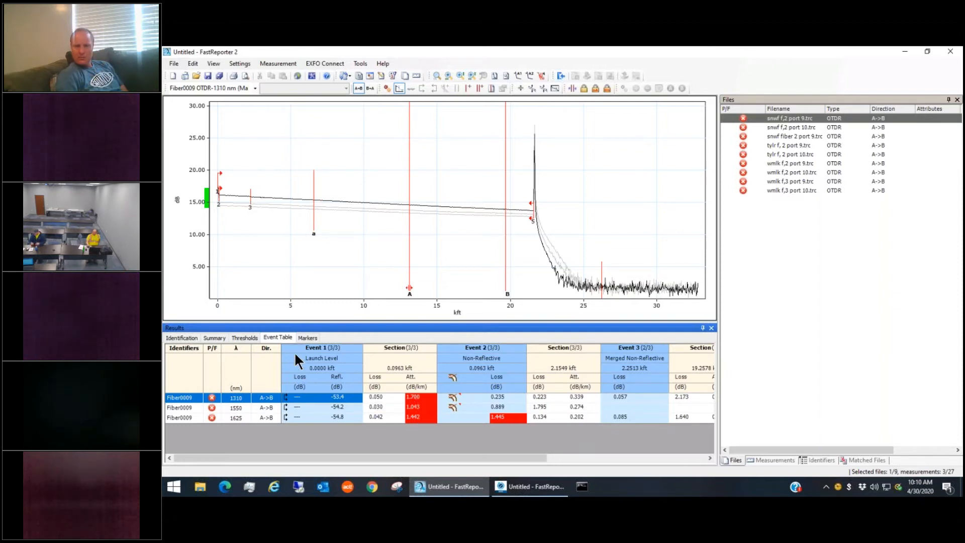
{"action": "left_click", "coordinate": [245, 337]}
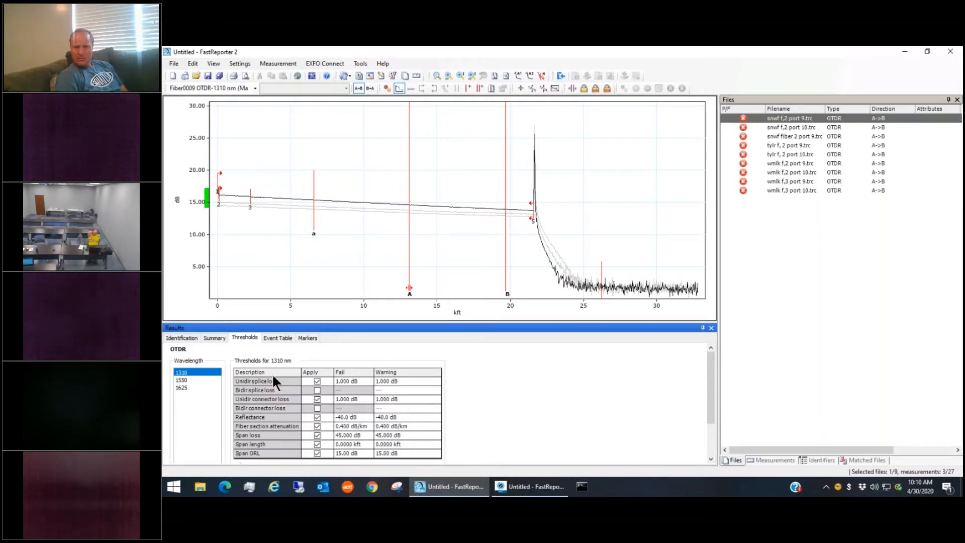
{"action": "left_click", "coordinate": [272, 337]}
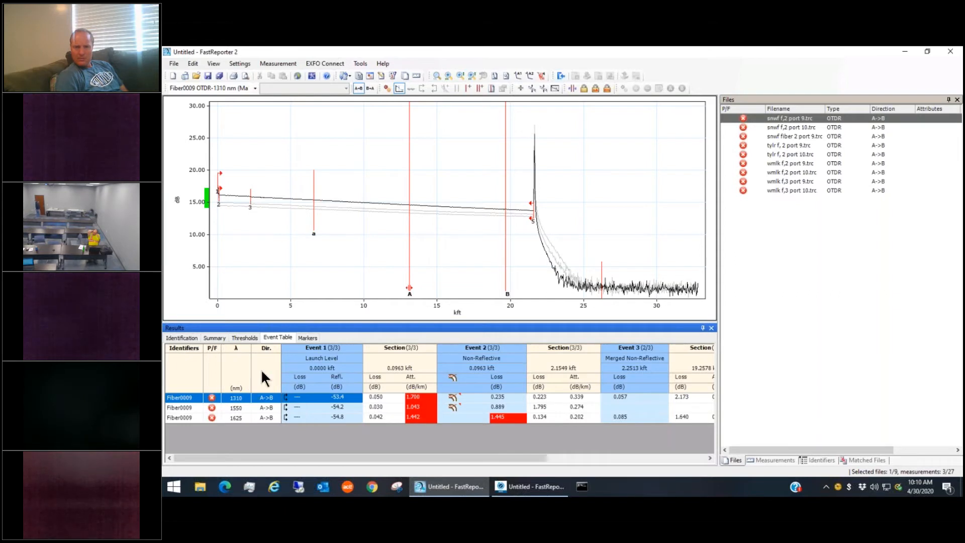
Step: Set the 1310 nm fiber section attenuation fail threshold of snwf f,2 port 9.trc to 1.8 dB/km and check the event table
{"action": "left_click", "coordinate": [239, 335]}
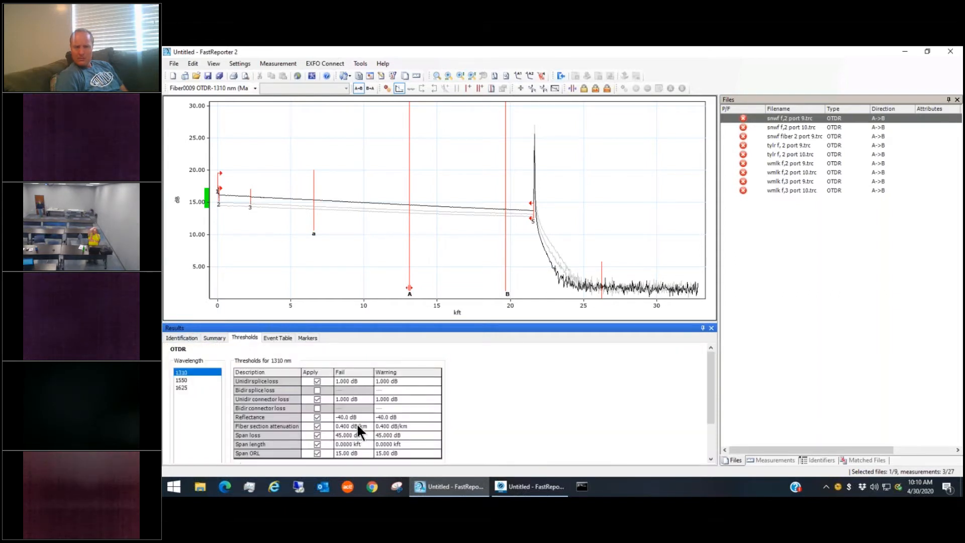
{"action": "double_click", "coordinate": [357, 426]}
{"action": "type", "text": "1.8"}
{"action": "key", "text": "Return"}
{"action": "left_click", "coordinate": [799, 118]}
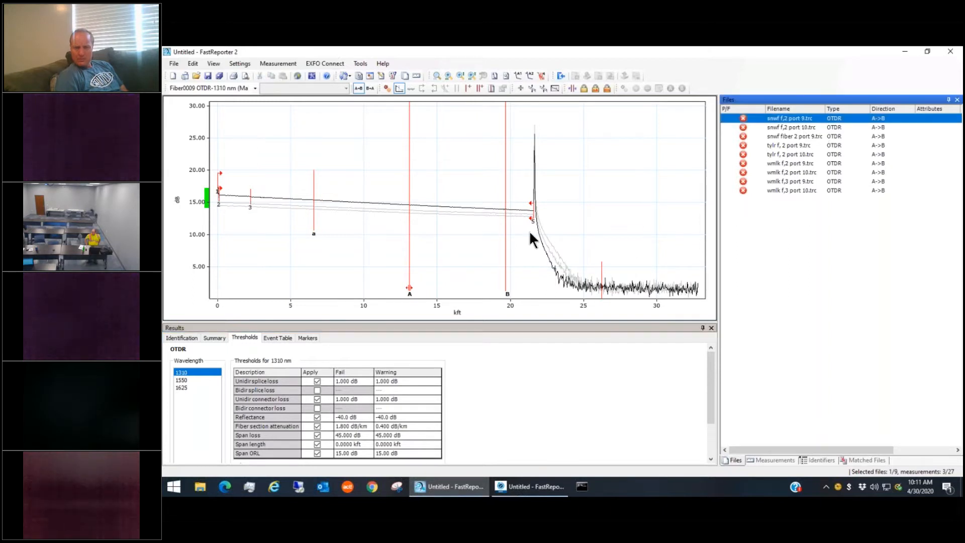
{"action": "left_click", "coordinate": [281, 336]}
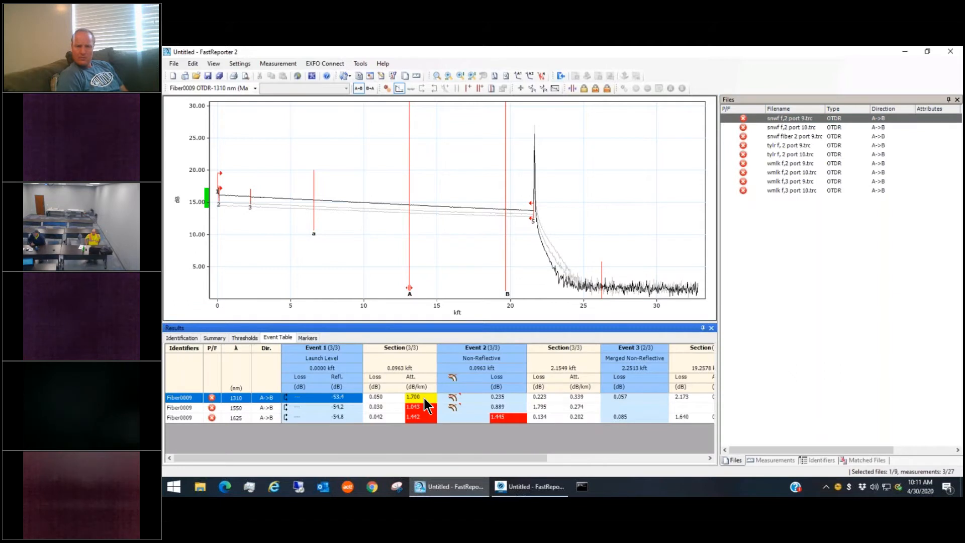
Step: Set the 1310 nm fiber section attenuation warning threshold to 1.75 dB/km and recheck the event table
{"action": "left_click", "coordinate": [244, 338]}
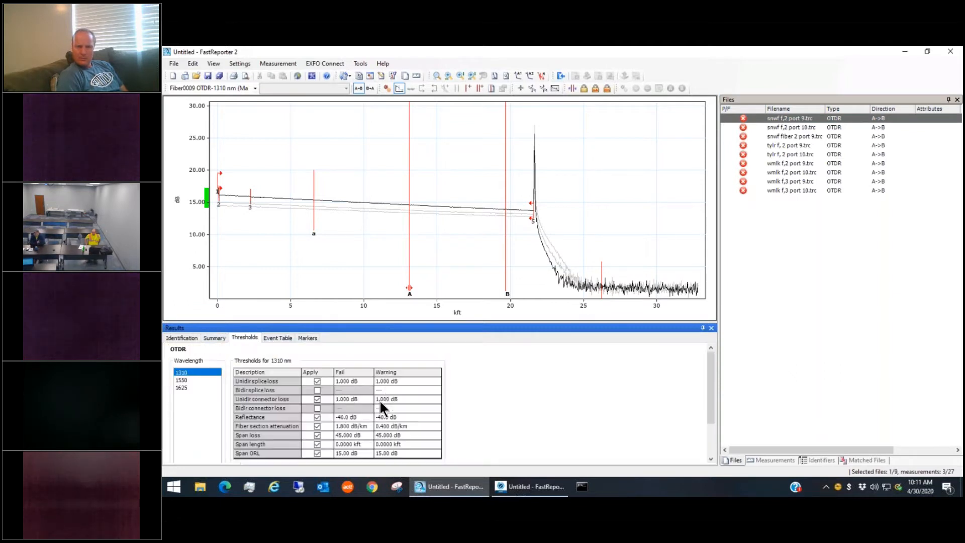
{"action": "left_click", "coordinate": [406, 418]}
{"action": "left_click", "coordinate": [411, 426]}
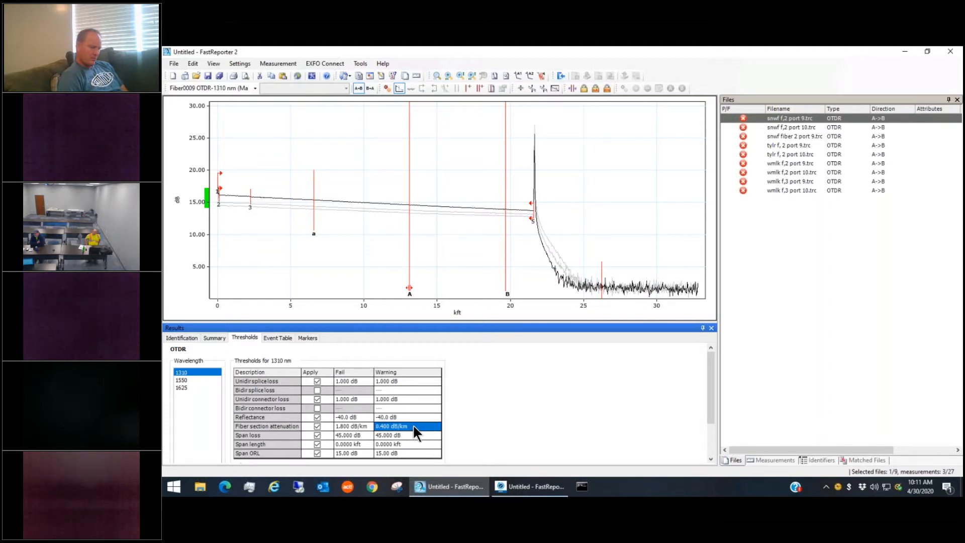
{"action": "type", "text": "1."}
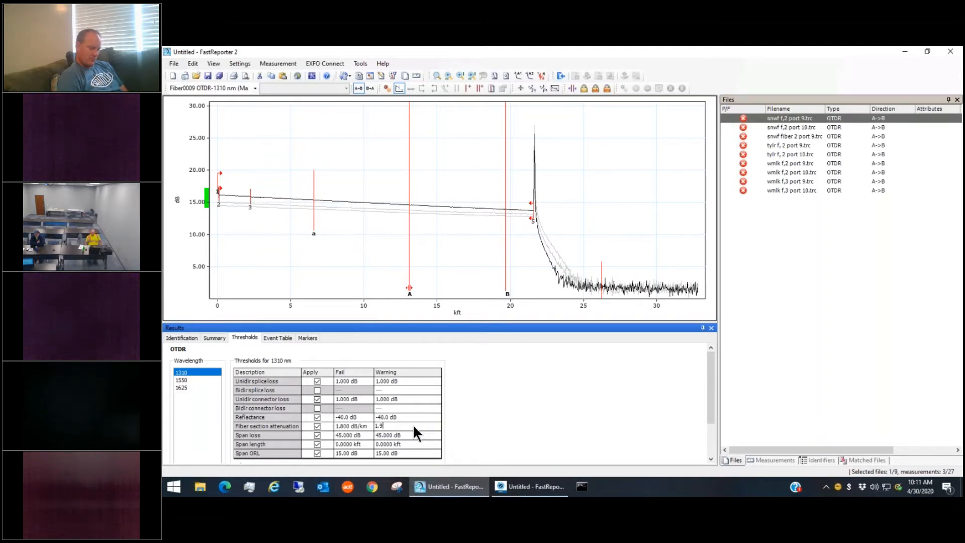
{"action": "type", "text": "9"}
{"action": "key", "text": "BackSpace"}
{"action": "type", "text": "75"}
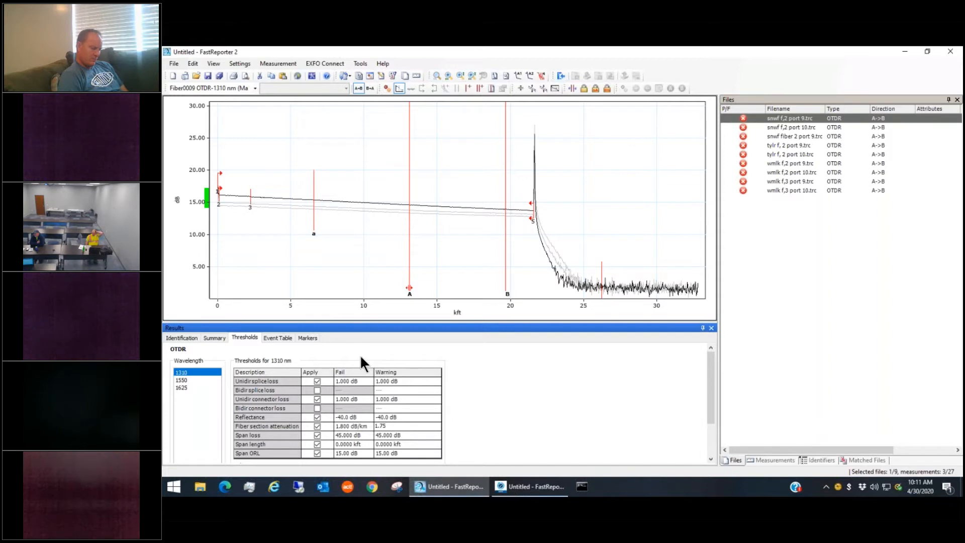
{"action": "left_click", "coordinate": [279, 335]}
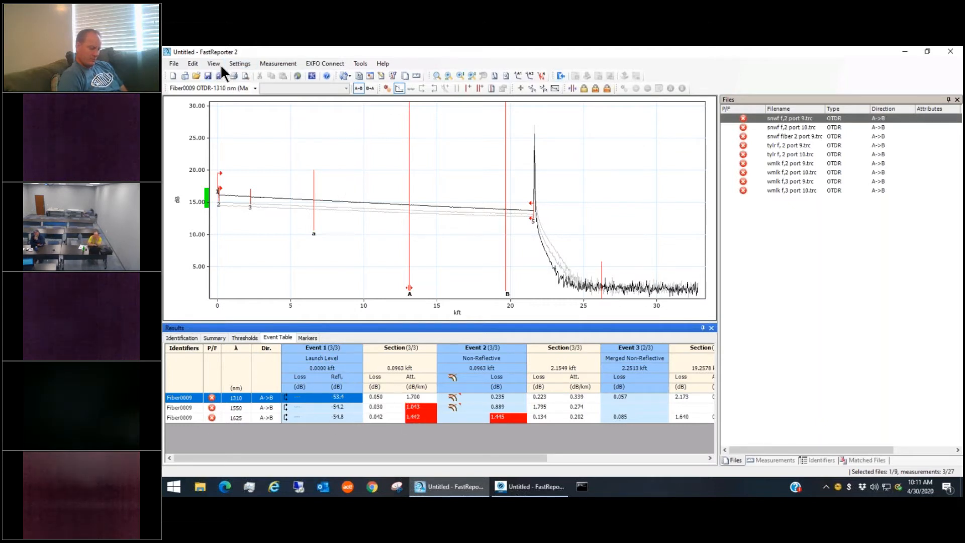
Step: Look over the pass/fail thresholds in the OTDR settings, and view the thresholds of the other eight trace files selected together
{"action": "left_click", "coordinate": [240, 61]}
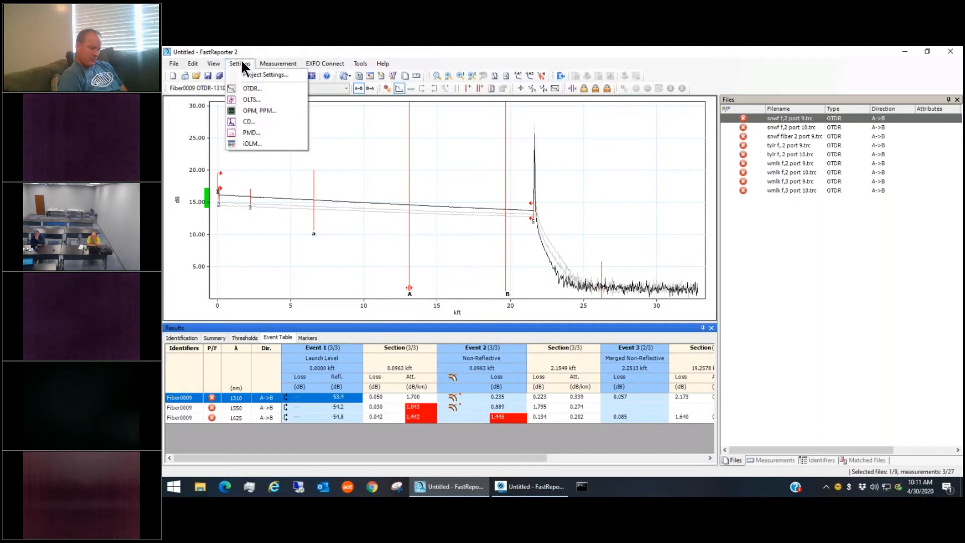
{"action": "left_click", "coordinate": [254, 88]}
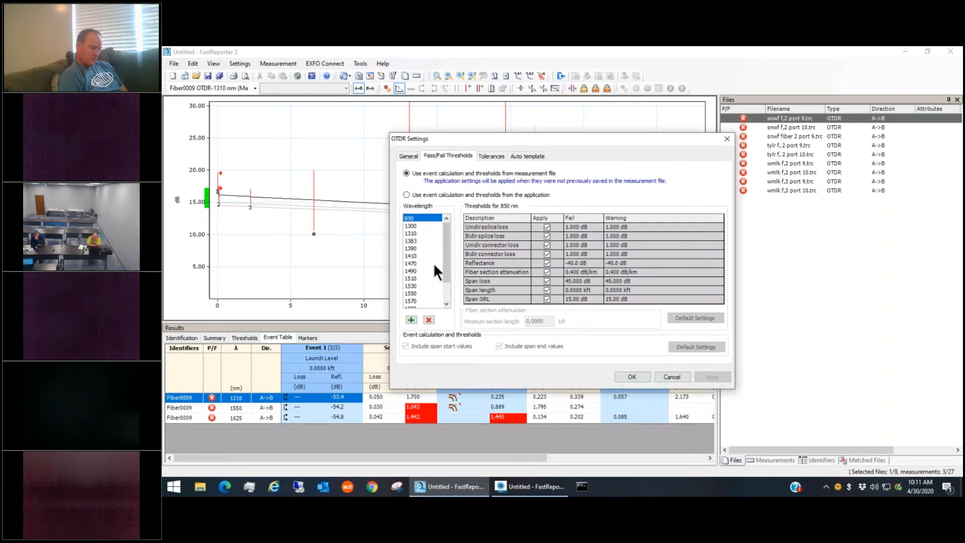
{"action": "left_click", "coordinate": [672, 377]}
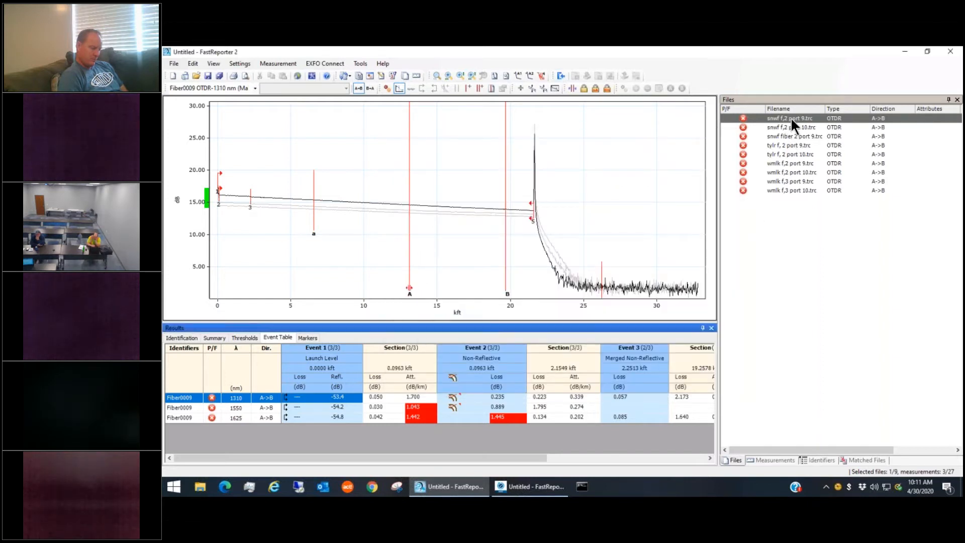
{"action": "left_click", "coordinate": [787, 190], "text": "shift"}
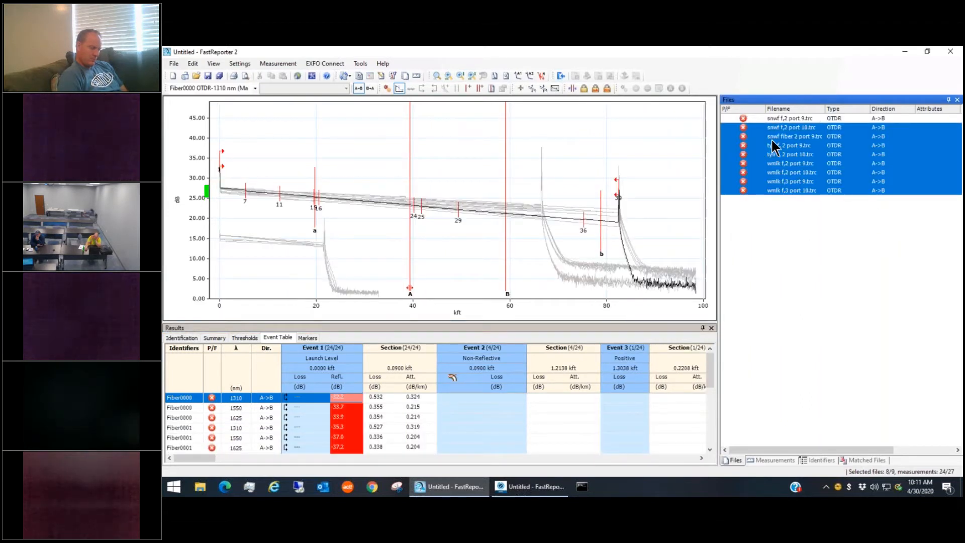
{"action": "left_click", "coordinate": [243, 337]}
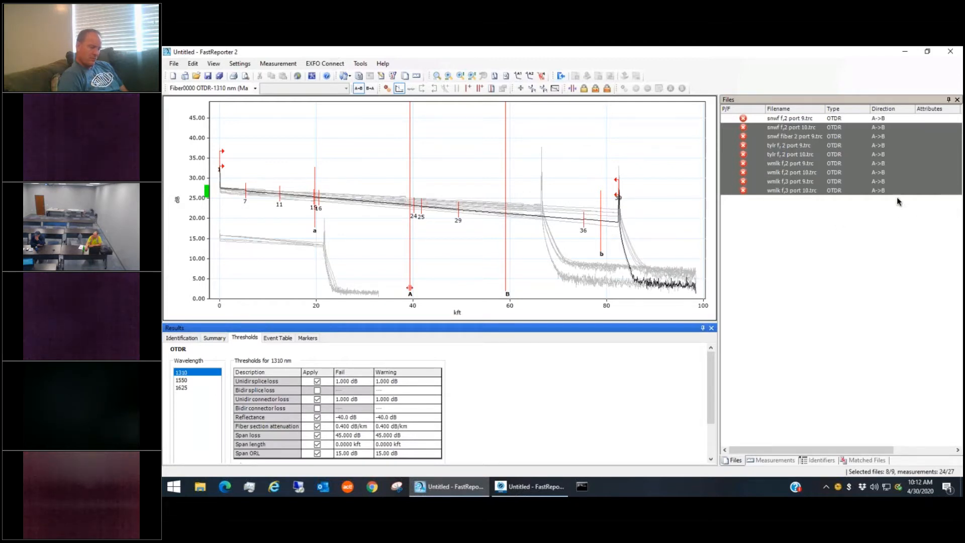
{"action": "left_click", "coordinate": [842, 217]}
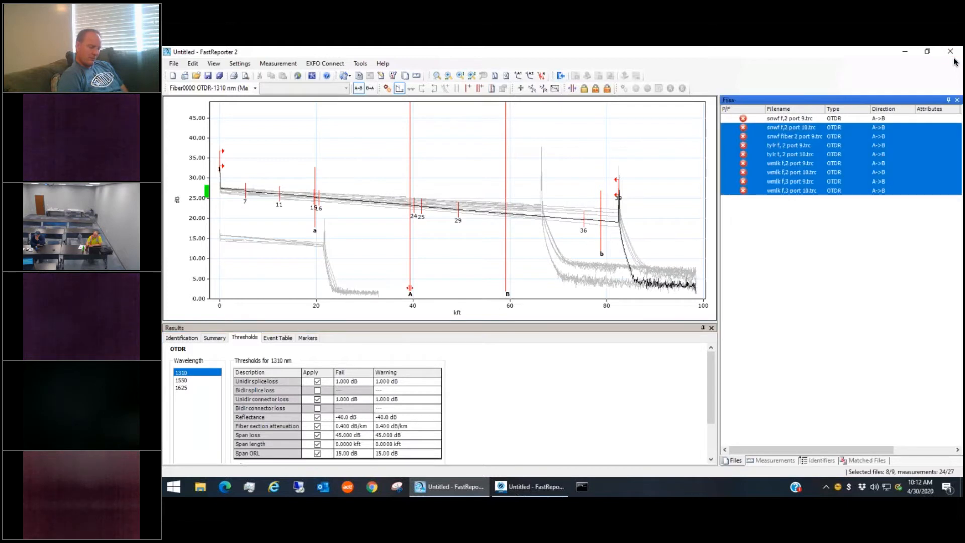
{"action": "key", "text": "ctrl+Left"}
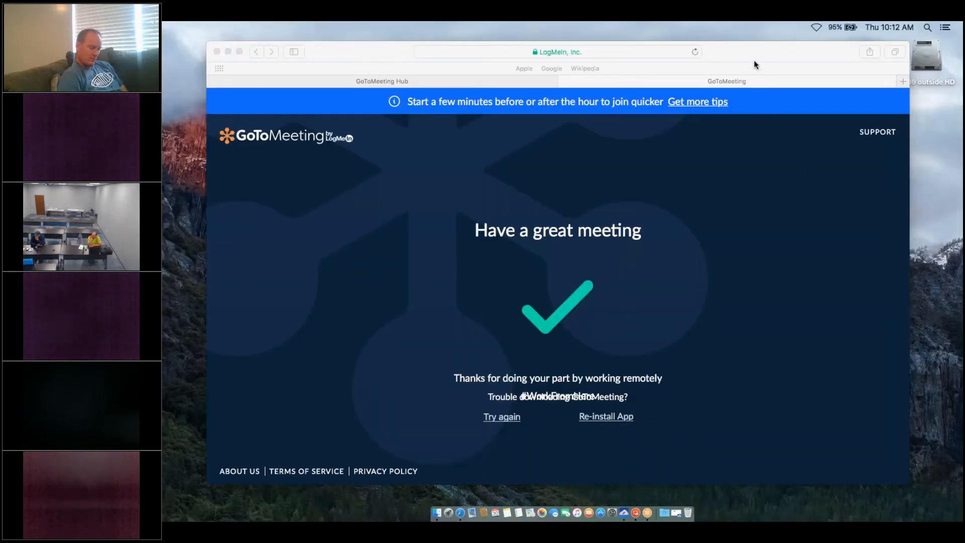
{"action": "left_click", "coordinate": [620, 501]}
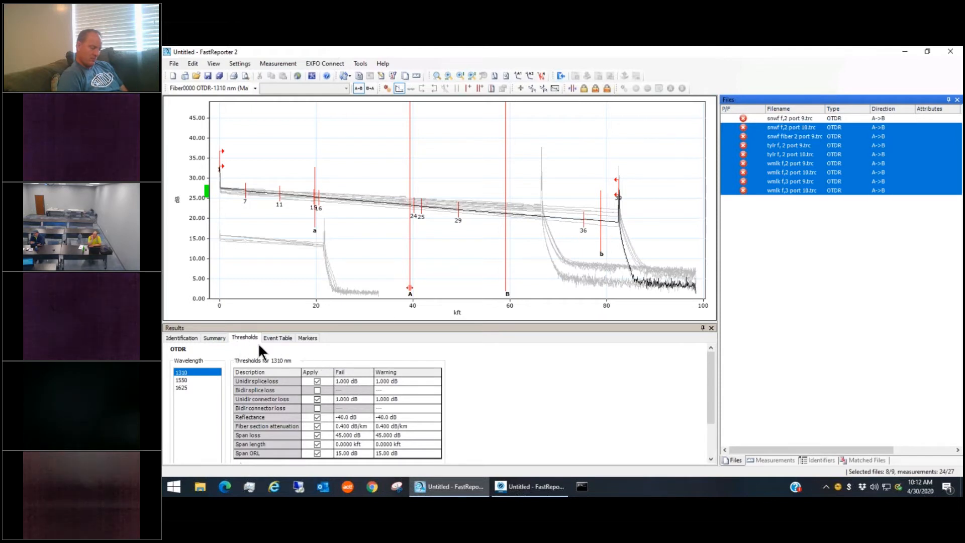
Step: Set the 1310 nm fiber section attenuation fail threshold of snwf f,2 port 9.trc back to 0.4 dB/km and check the event table
{"action": "left_click", "coordinate": [776, 118]}
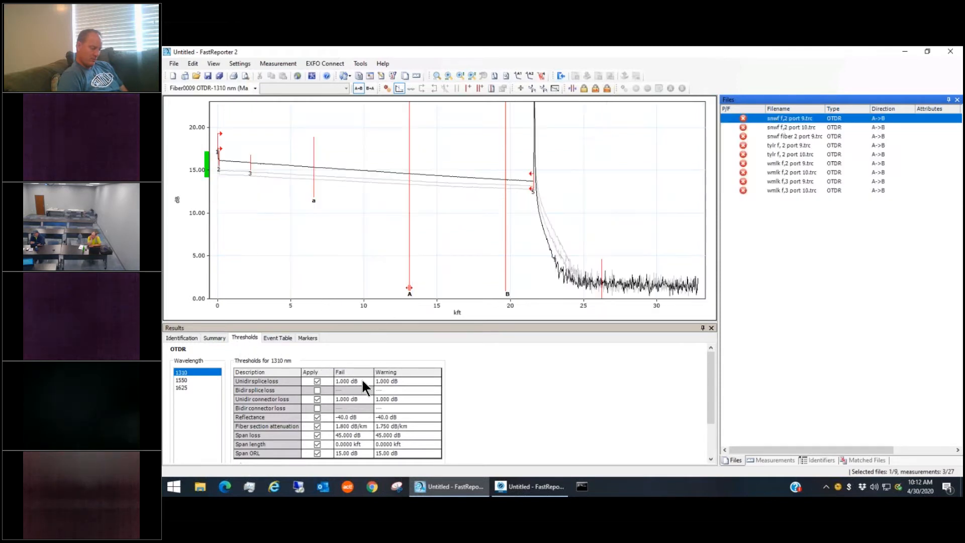
{"action": "left_click", "coordinate": [245, 335]}
{"action": "double_click", "coordinate": [363, 423]}
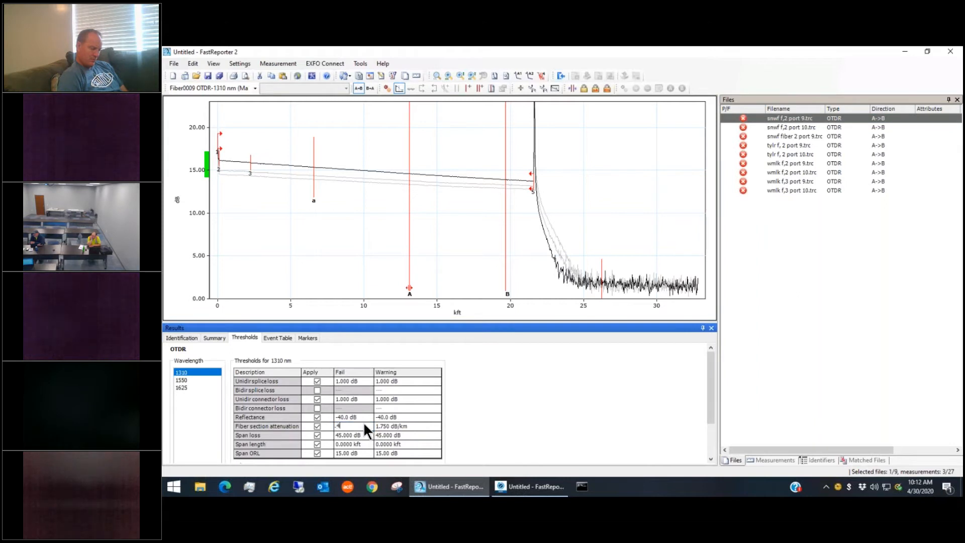
{"action": "left_click", "coordinate": [425, 425]}
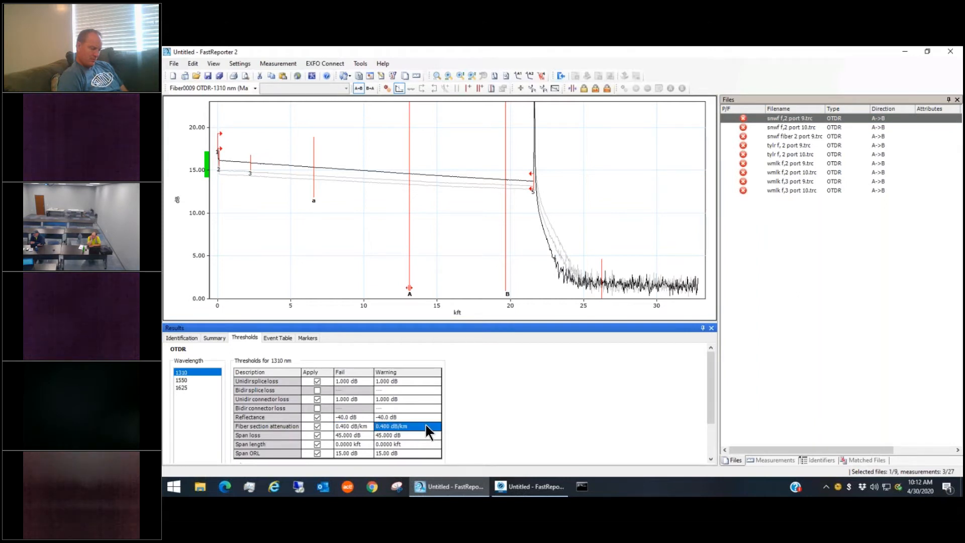
{"action": "left_click", "coordinate": [279, 337]}
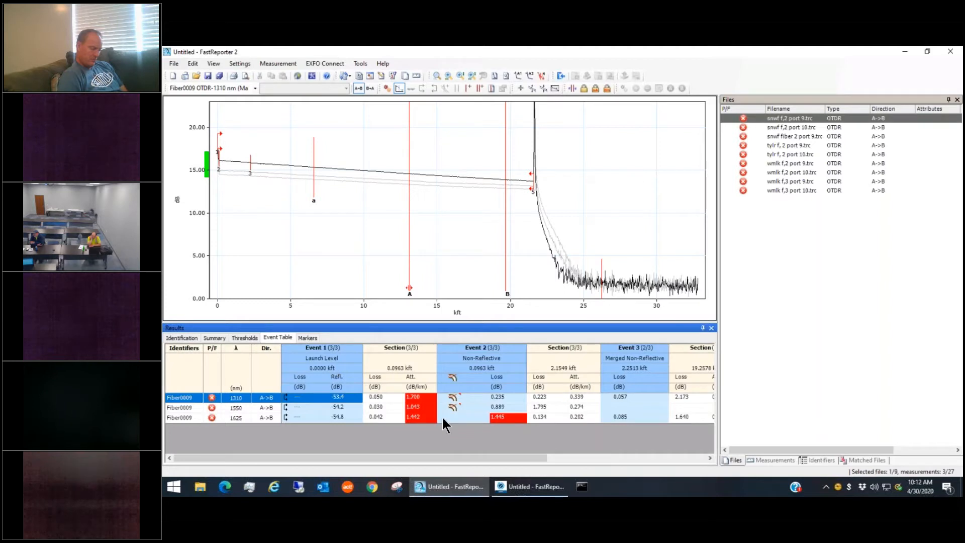
{"action": "left_click", "coordinate": [241, 334]}
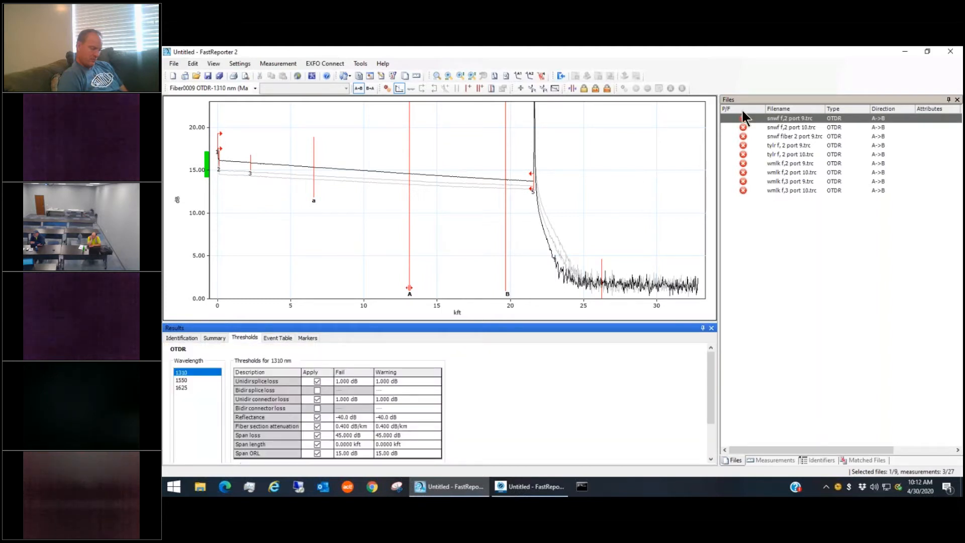
Step: Show the identification data of snwf f,2 port 9.trc, and select all nine trace files together
{"action": "left_click", "coordinate": [186, 338]}
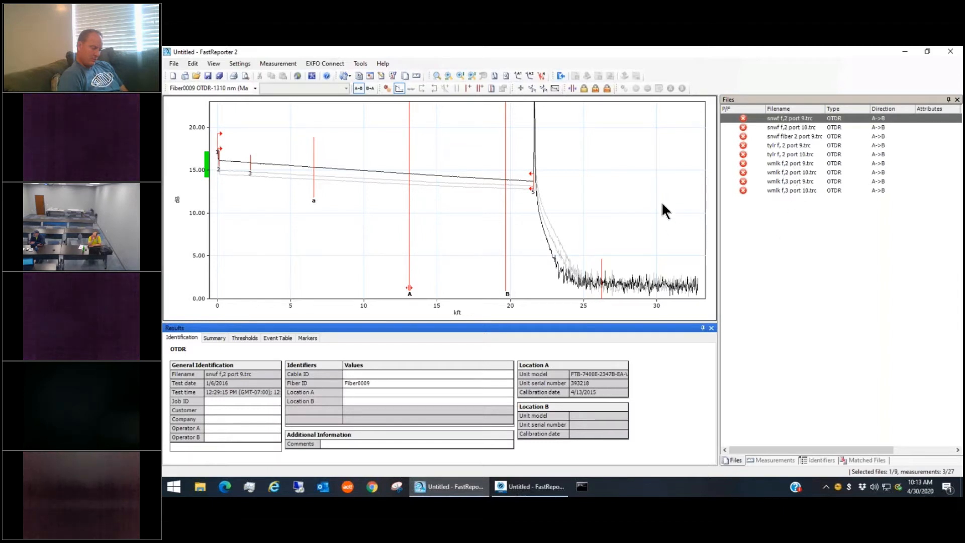
{"action": "left_click", "coordinate": [387, 382]}
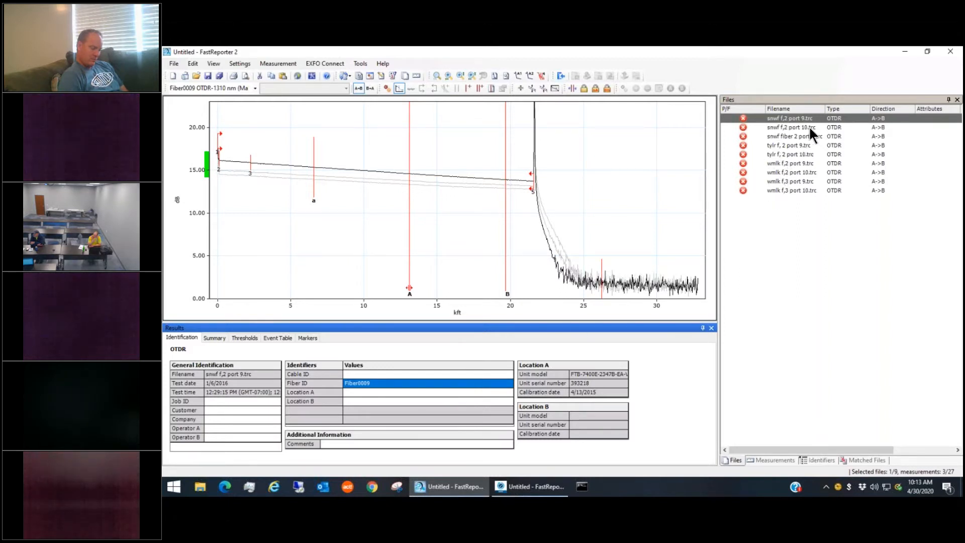
{"action": "left_click", "coordinate": [787, 118]}
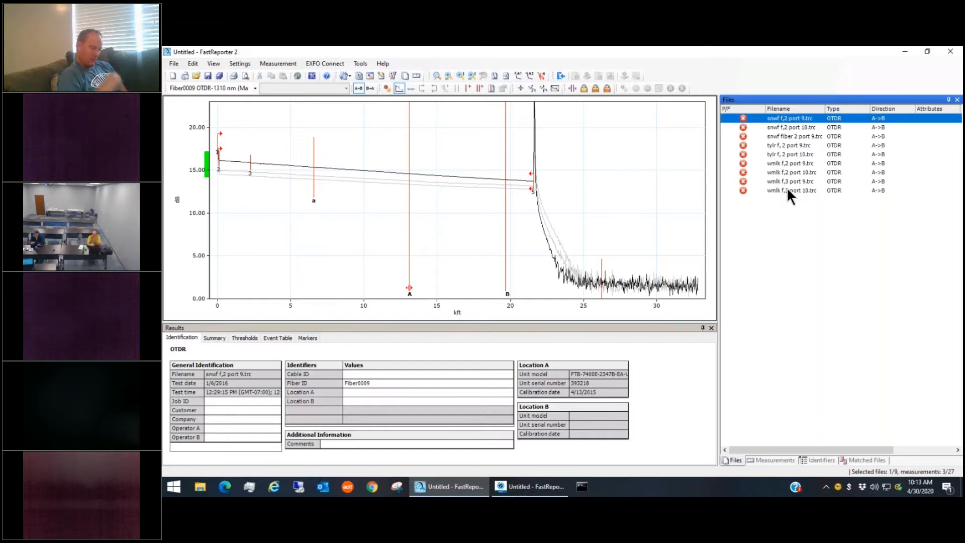
{"action": "left_click", "coordinate": [788, 191], "text": "shift"}
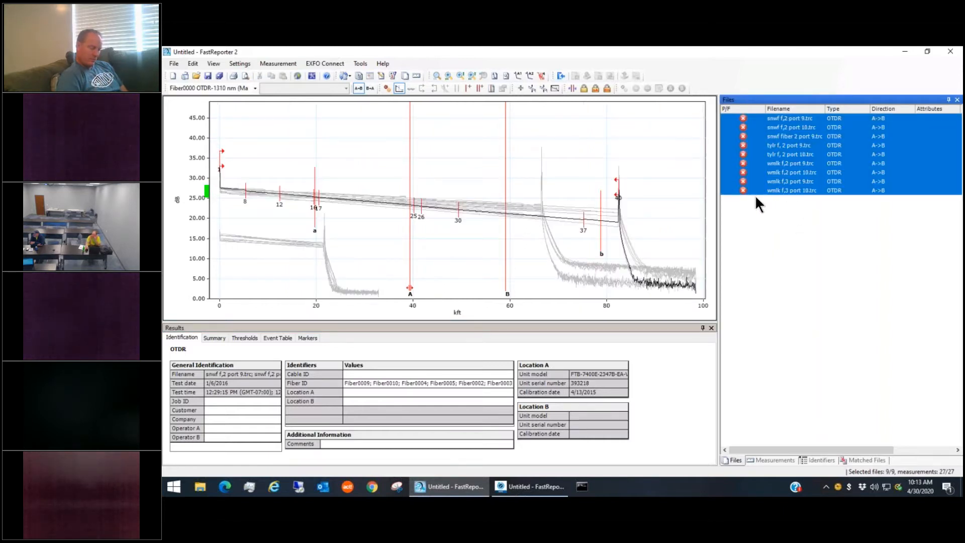
Step: Use Auto Documentation to number the Fiber IDs of the selected files automatically with prefix Fiber and starting suffix 0001
{"action": "right_click", "coordinate": [792, 140]}
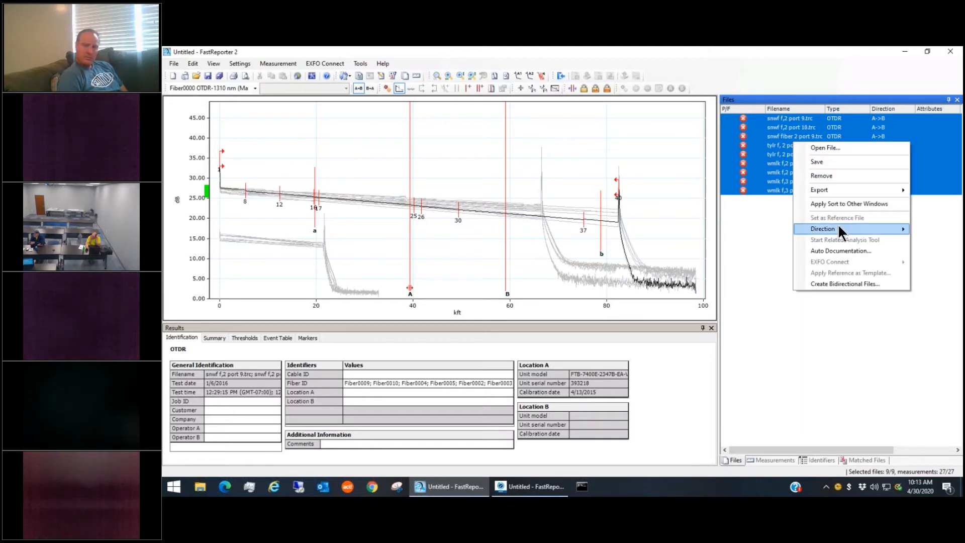
{"action": "left_click", "coordinate": [843, 250]}
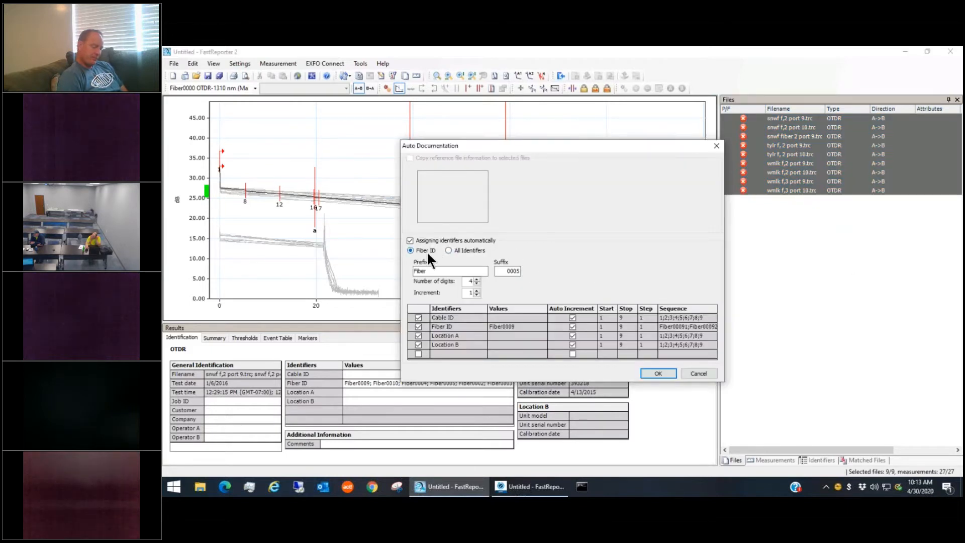
{"action": "left_click", "coordinate": [507, 271]}
{"action": "double_click", "coordinate": [506, 272]}
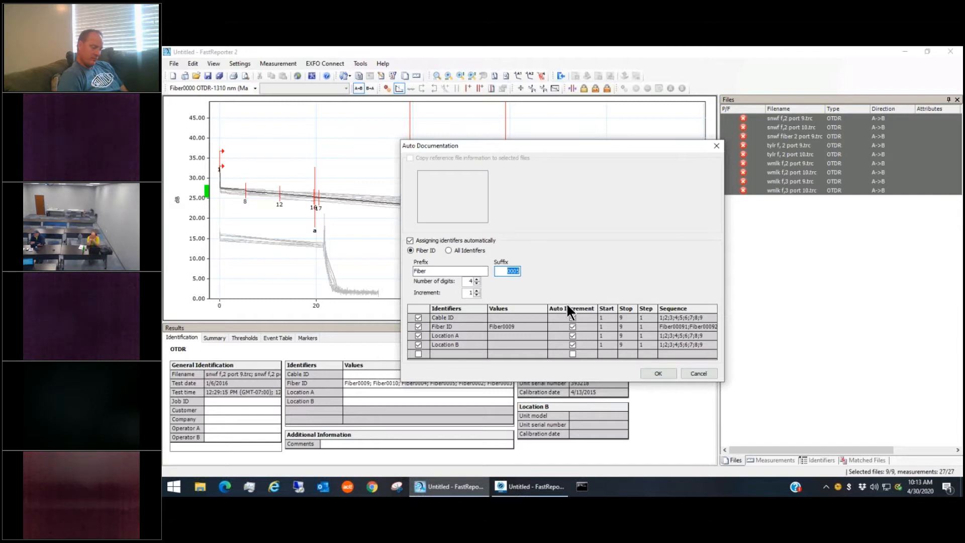
{"action": "type", "text": "01"}
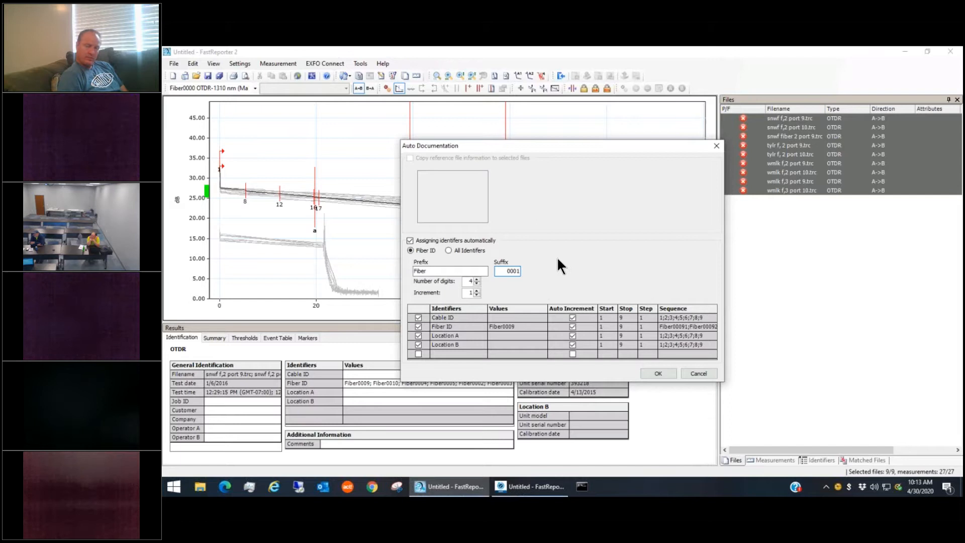
{"action": "left_click", "coordinate": [657, 372]}
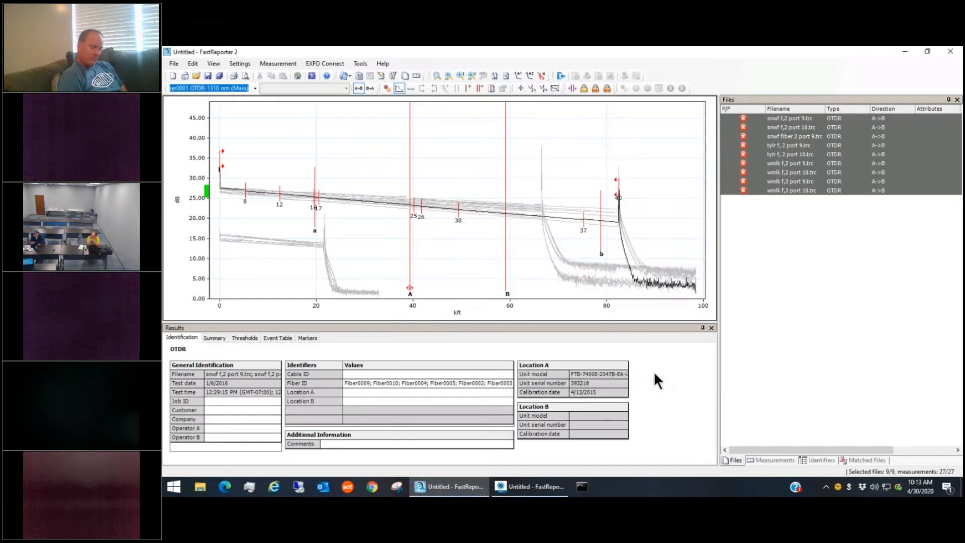
Step: Go through the nine trace files one by one from snwf f,2 port 9.trc and check each one's Fiber ID
{"action": "left_click", "coordinate": [785, 119]}
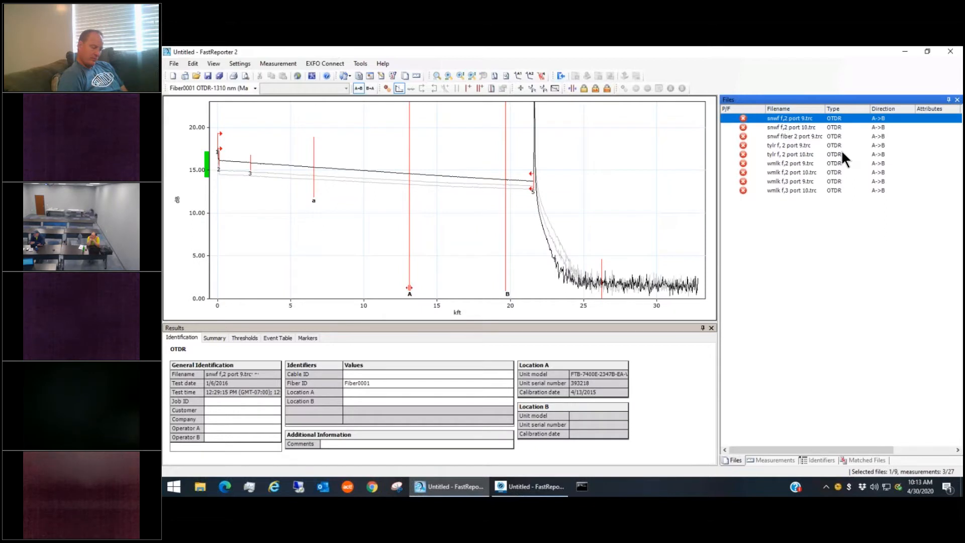
{"action": "key", "text": "Down"}
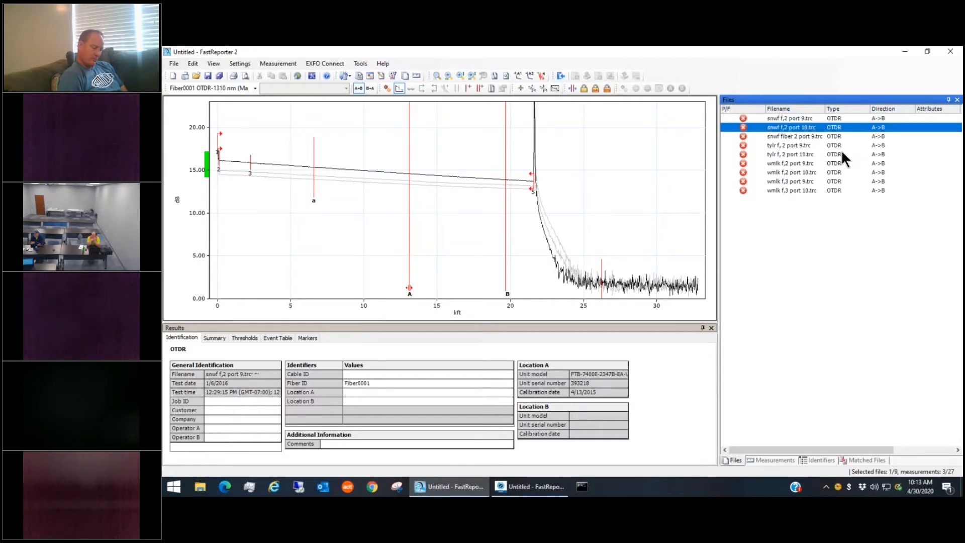
{"action": "key", "text": "Down"}
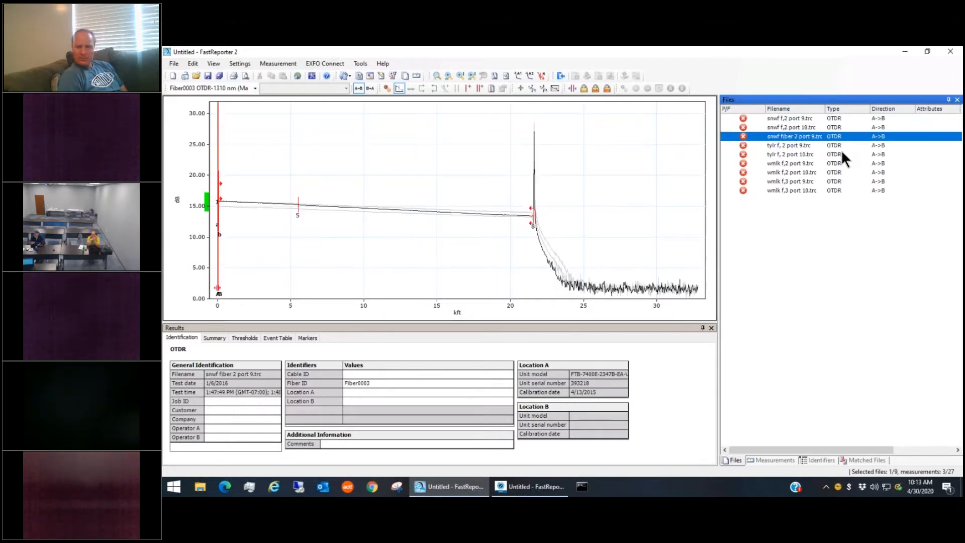
{"action": "key", "text": "Down"}
{"action": "key", "text": "Down"}
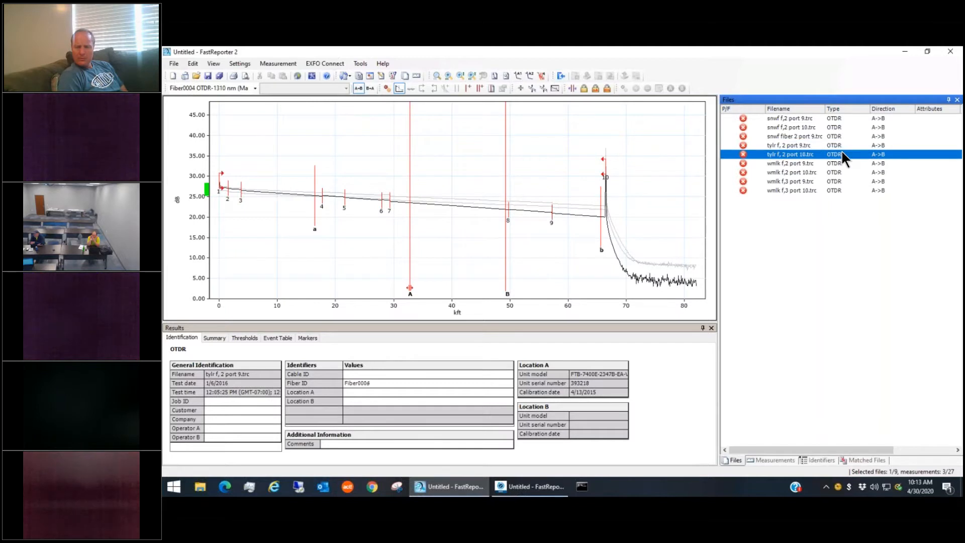
{"action": "key", "text": "Down"}
{"action": "key", "text": "Down"}
{"action": "key", "text": "Down"}
{"action": "key", "text": "Down"}
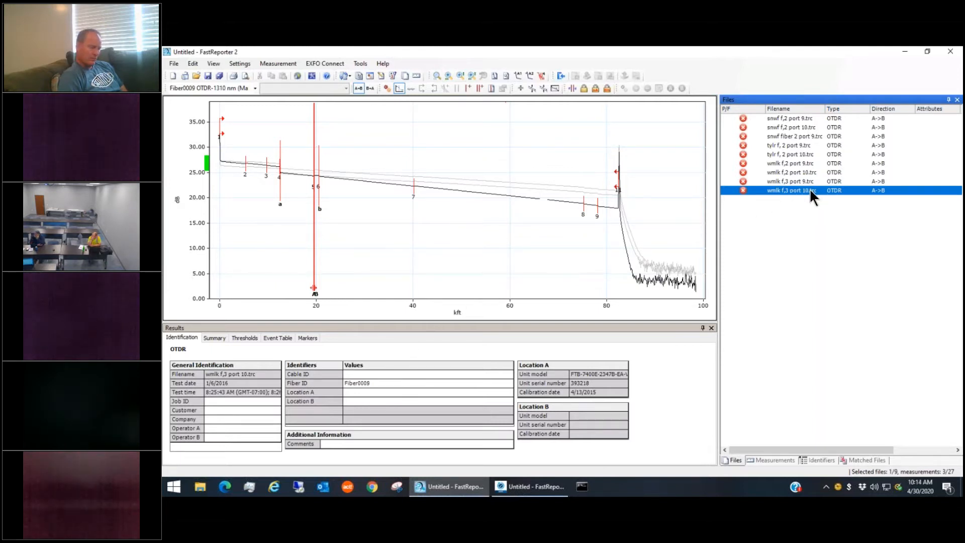
Step: Set the Fiber ID of wmlk f,3 port 10.trc to Fiber0010
{"action": "left_click", "coordinate": [382, 382]}
{"action": "left_click", "coordinate": [382, 382]}
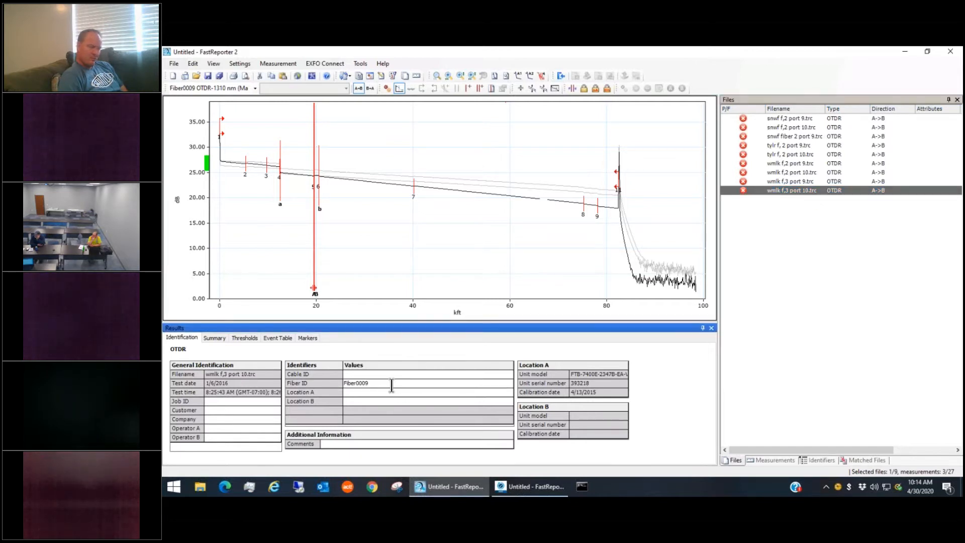
{"action": "key", "text": "BackSpace"}
{"action": "type", "text": "10"}
{"action": "key", "text": "BackSpace"}
{"action": "key", "text": "BackSpace"}
{"action": "key", "text": "BackSpace"}
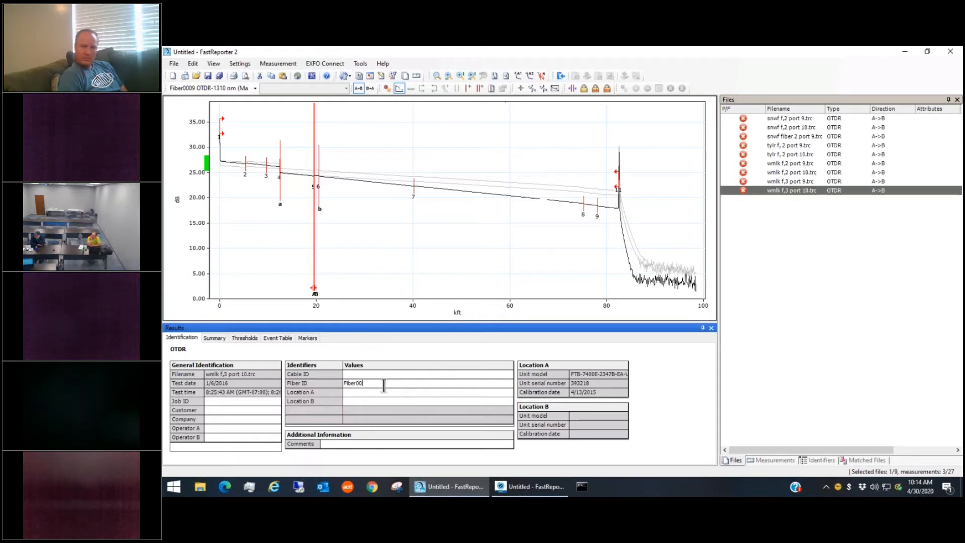
{"action": "type", "text": "10"}
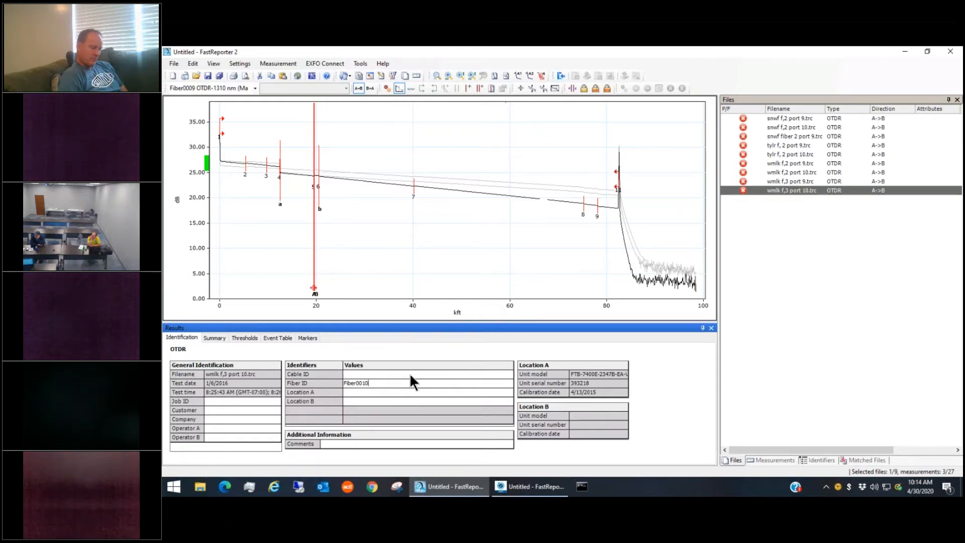
{"action": "key", "text": "Return"}
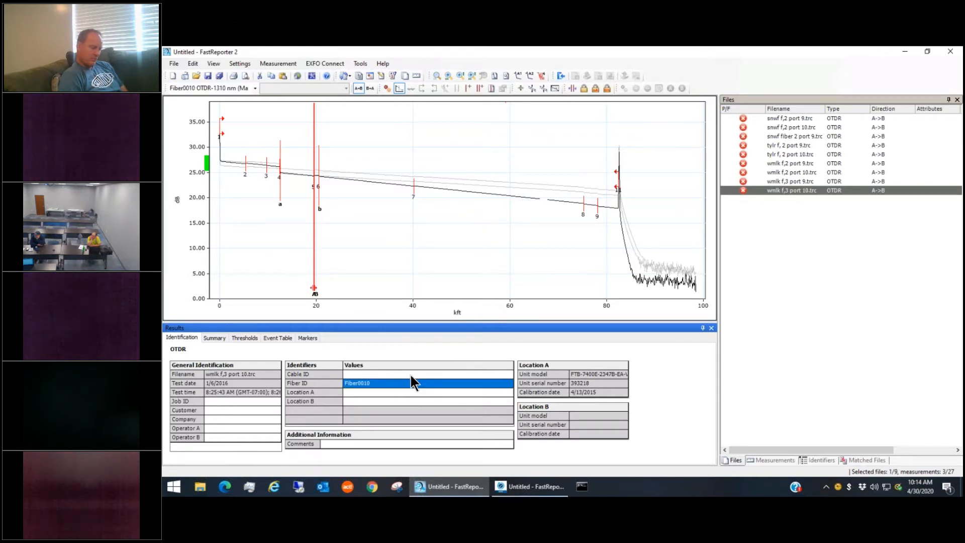
Step: Examine the trace of wmlk f,3 port 10.trc and show its summary with test parameters and settings
{"action": "left_click", "coordinate": [786, 190]}
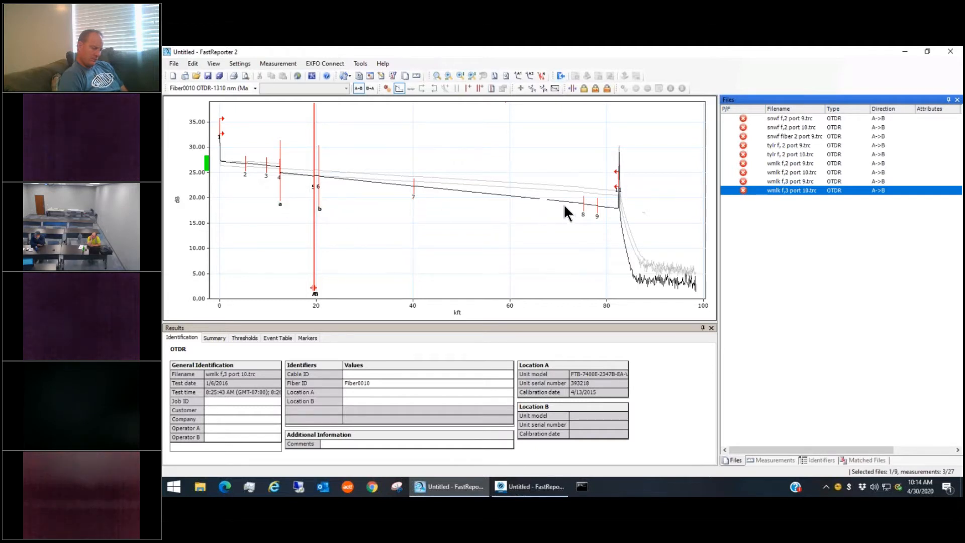
{"action": "mouse_move", "coordinate": [619, 189]}
{"action": "left_click", "coordinate": [215, 337]}
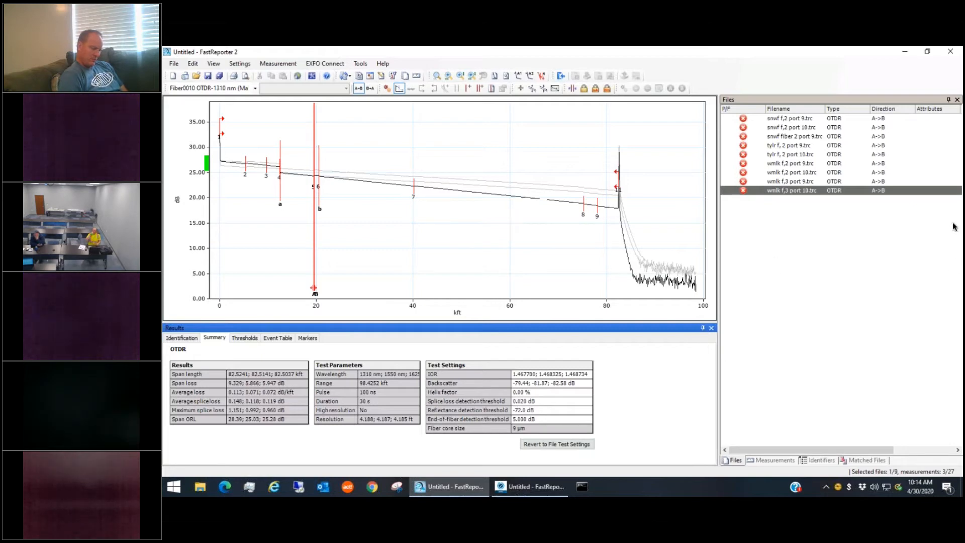
{"action": "key", "text": "ctrl+Left"}
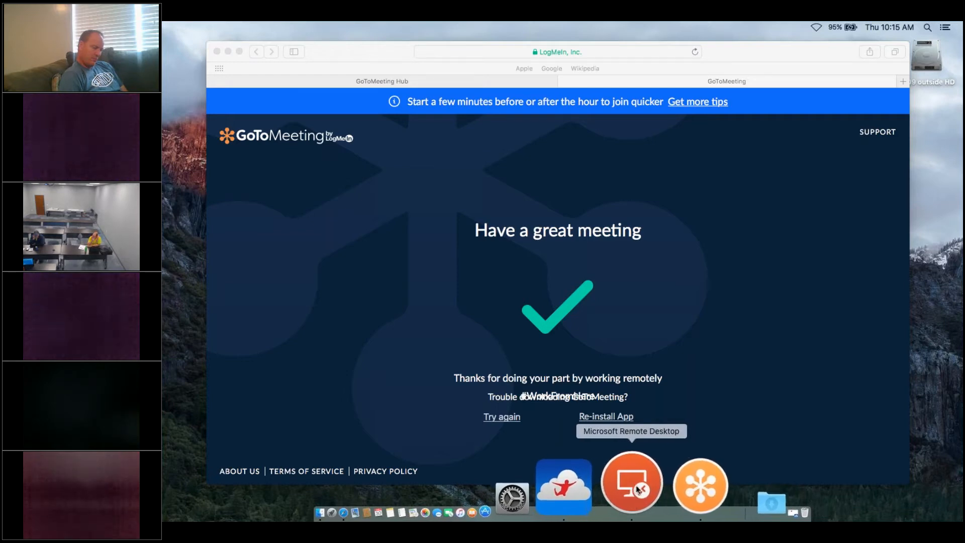
{"action": "left_click", "coordinate": [625, 484]}
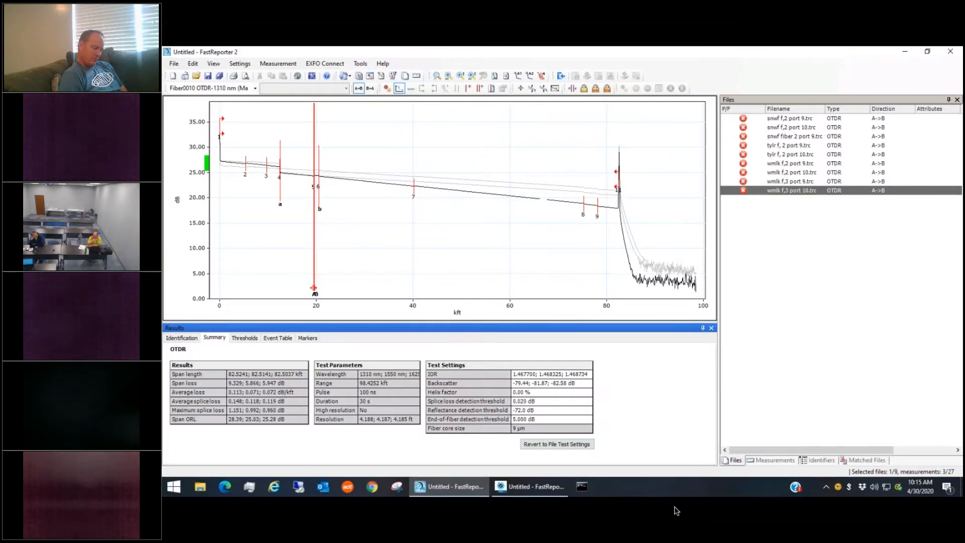
{"action": "key", "text": "ctrl+Left"}
{"action": "left_click", "coordinate": [625, 505]}
Step: Select snwf fiber 2 port 9.trc and review its 1310 nm thresholds and event table
{"action": "left_click", "coordinate": [790, 134]}
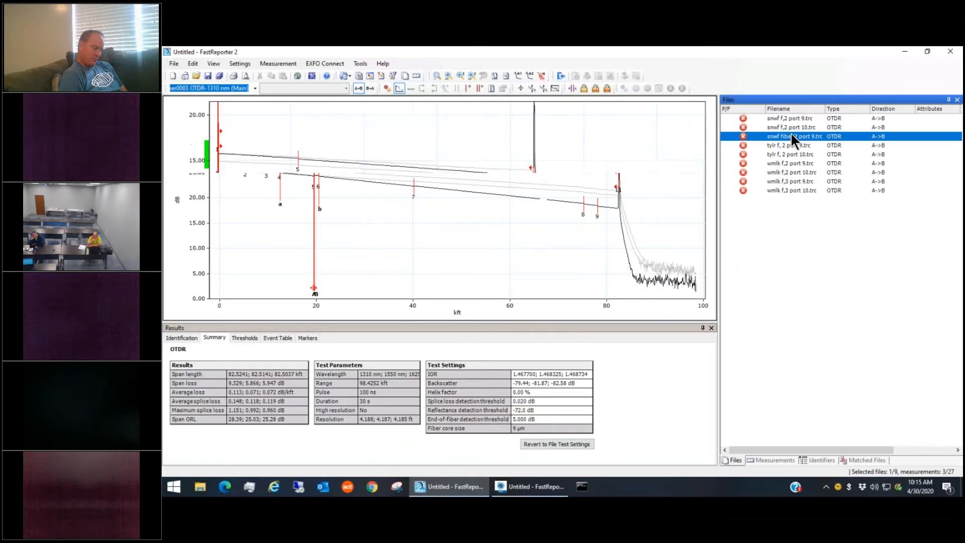
{"action": "left_click", "coordinate": [175, 62]}
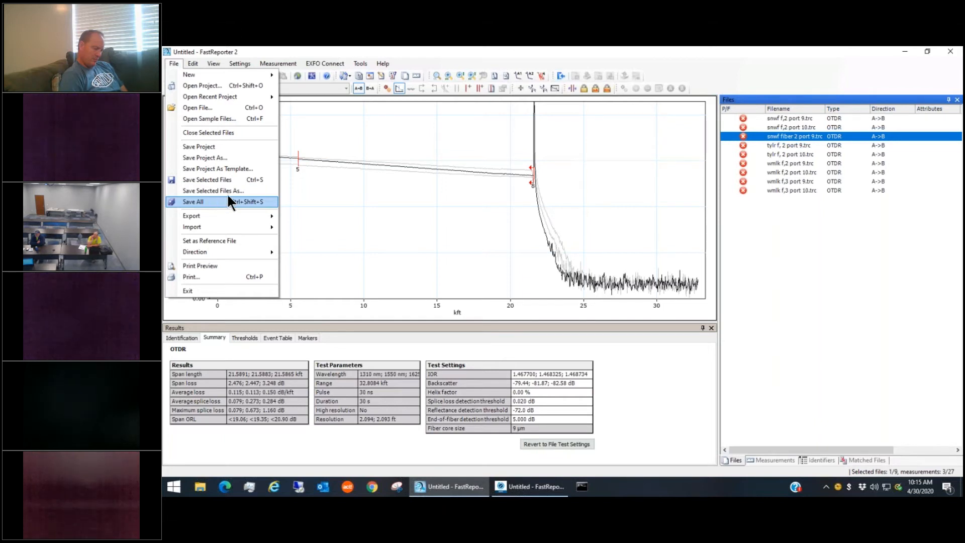
{"action": "left_click", "coordinate": [418, 201]}
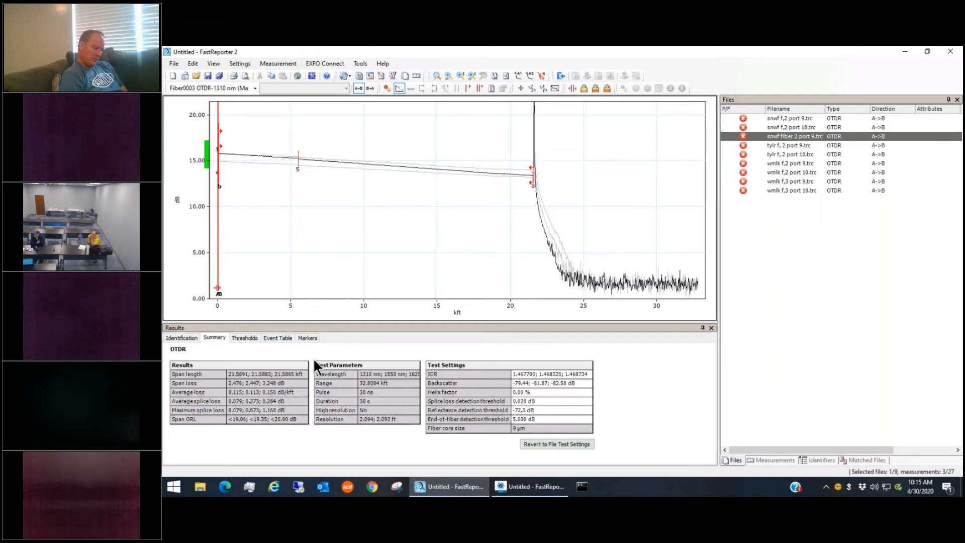
{"action": "left_click", "coordinate": [245, 338]}
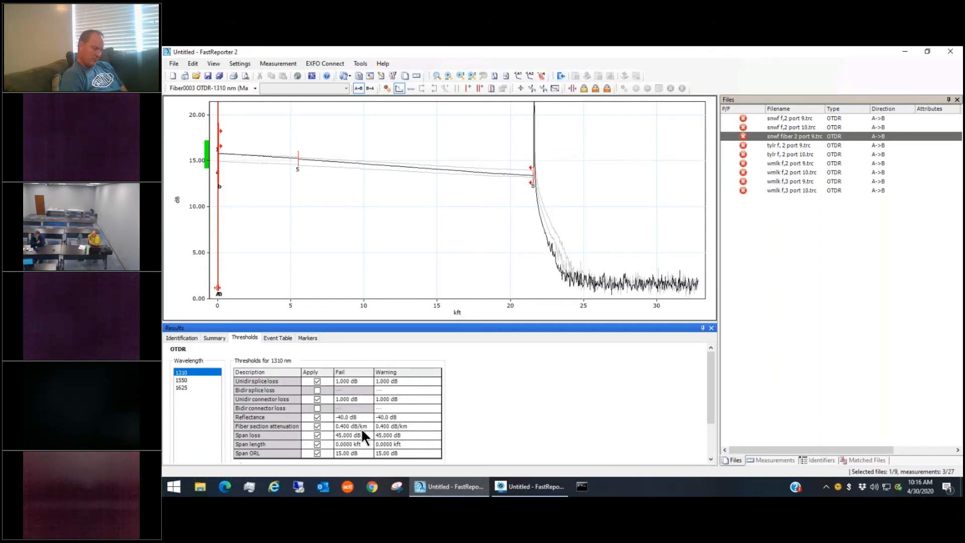
{"action": "left_click", "coordinate": [271, 339]}
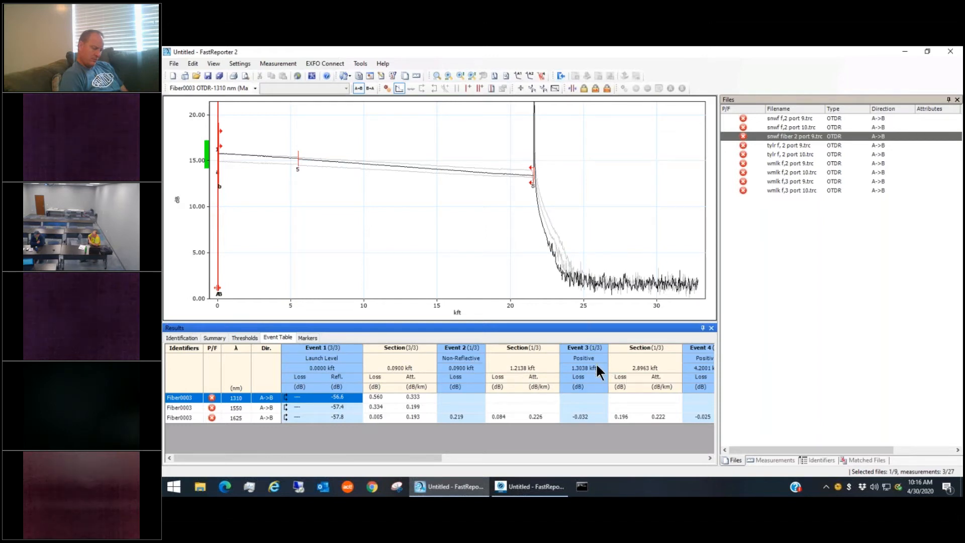
Step: Show the marker data of snwf fiber 2 port 9.trc and move marker b to about 7.67 kft on the trace
{"action": "left_click", "coordinate": [308, 338]}
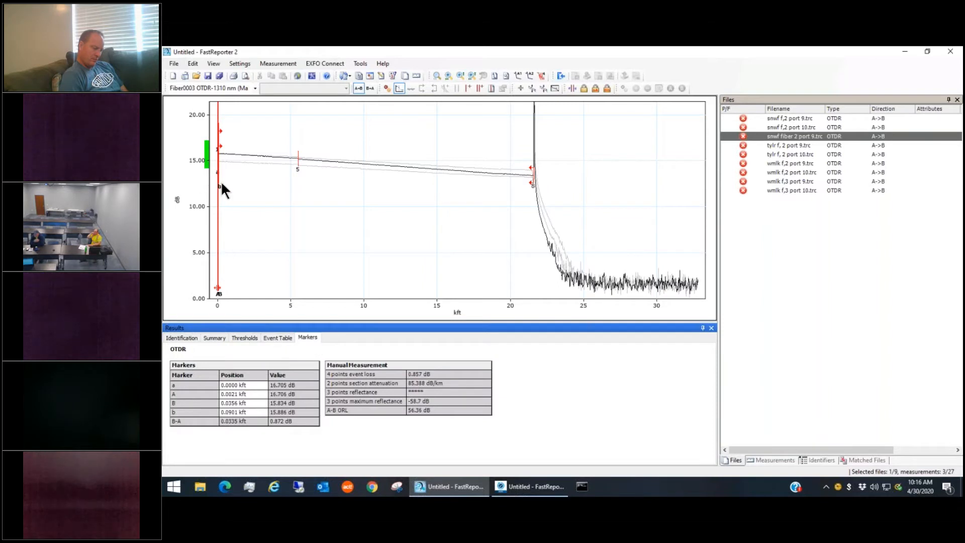
{"action": "left_click_drag", "start_coordinate": [222, 285], "coordinate": [330, 283]}
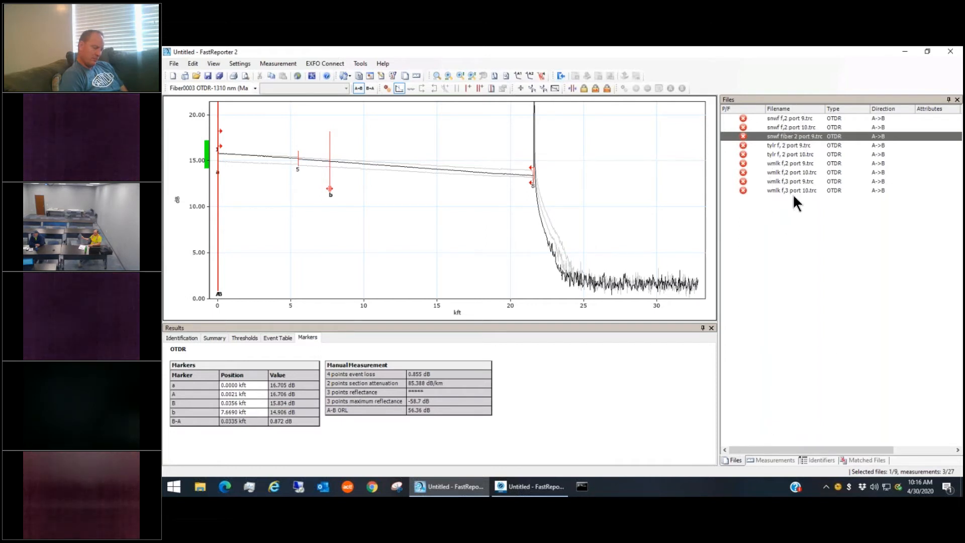
Step: View the files matched by identifier, with the File1 column widened to show the full file names
{"action": "left_click", "coordinate": [860, 459]}
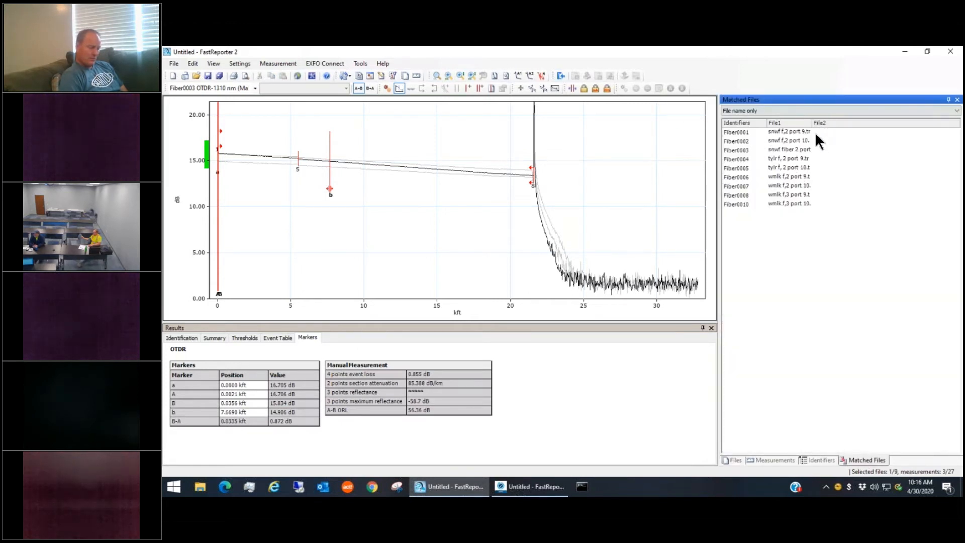
{"action": "left_click_drag", "start_coordinate": [836, 119], "coordinate": [849, 118]}
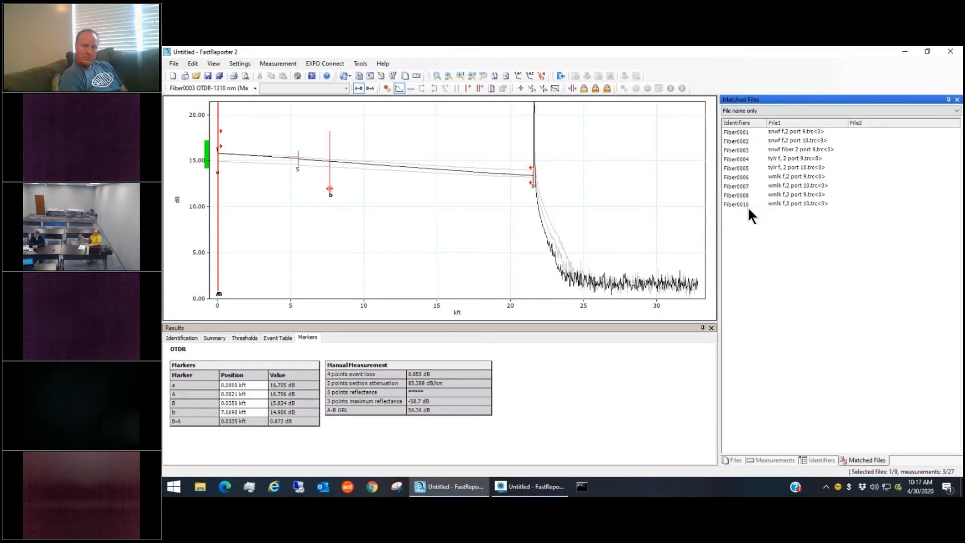
Step: Set the Fiber ID of snwf f,2 port 10.trc to Fiber0001, the same as snwf f,2 port 9.trc
{"action": "left_click", "coordinate": [735, 459]}
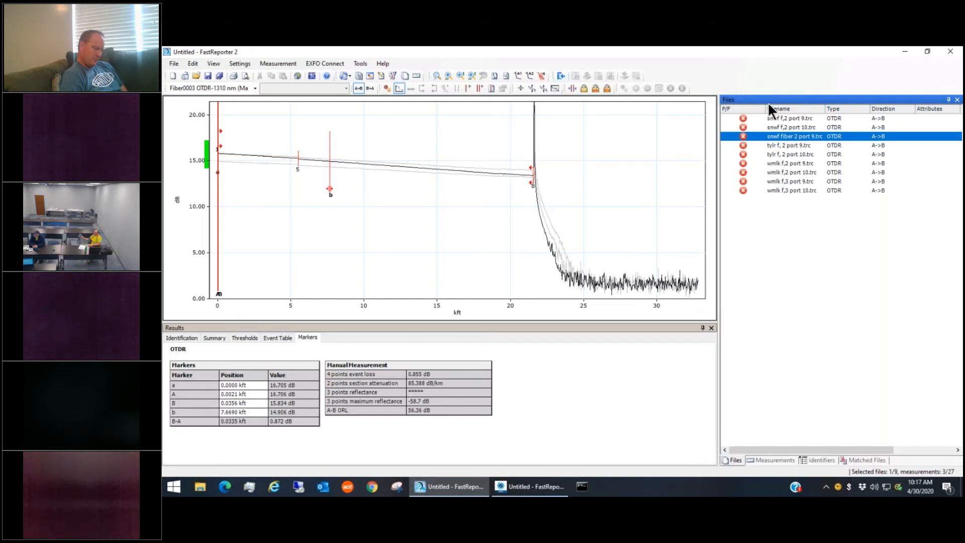
{"action": "left_click", "coordinate": [784, 125]}
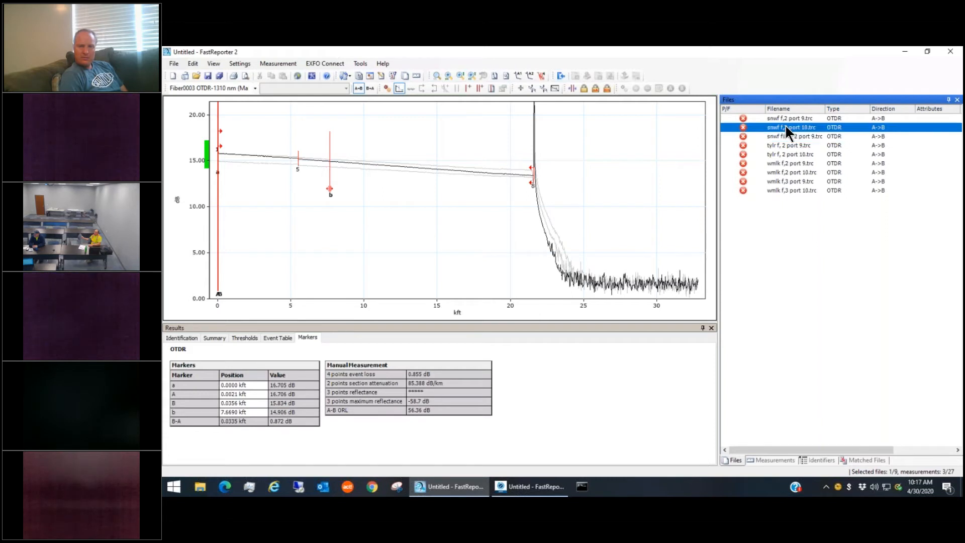
{"action": "left_click", "coordinate": [190, 339]}
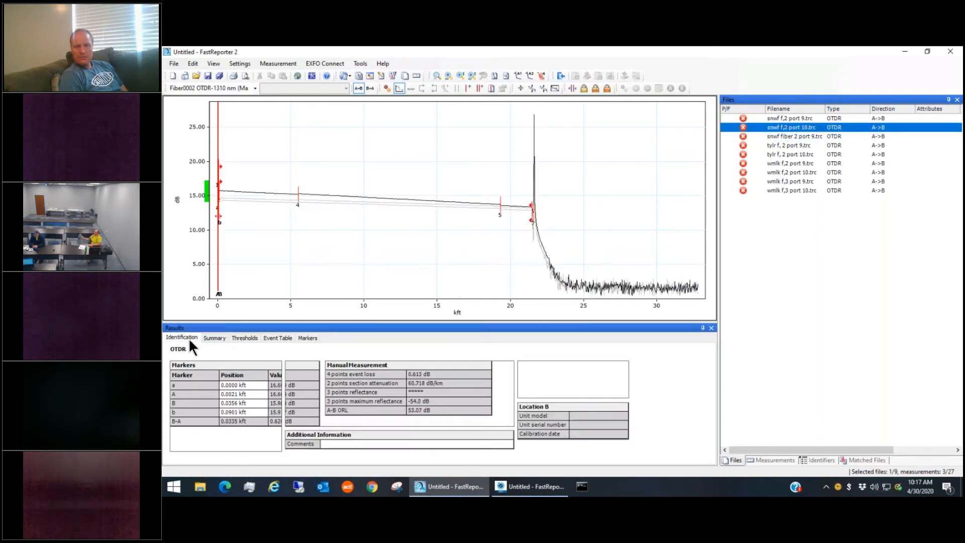
{"action": "left_click", "coordinate": [387, 382]}
{"action": "left_click", "coordinate": [384, 383]}
{"action": "key", "text": "BackSpace"}
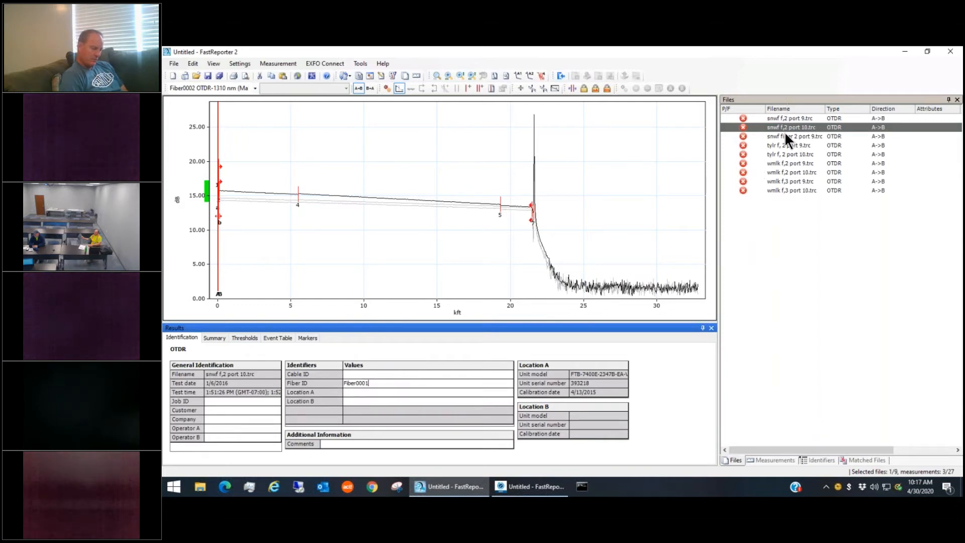
{"action": "key", "text": "Return"}
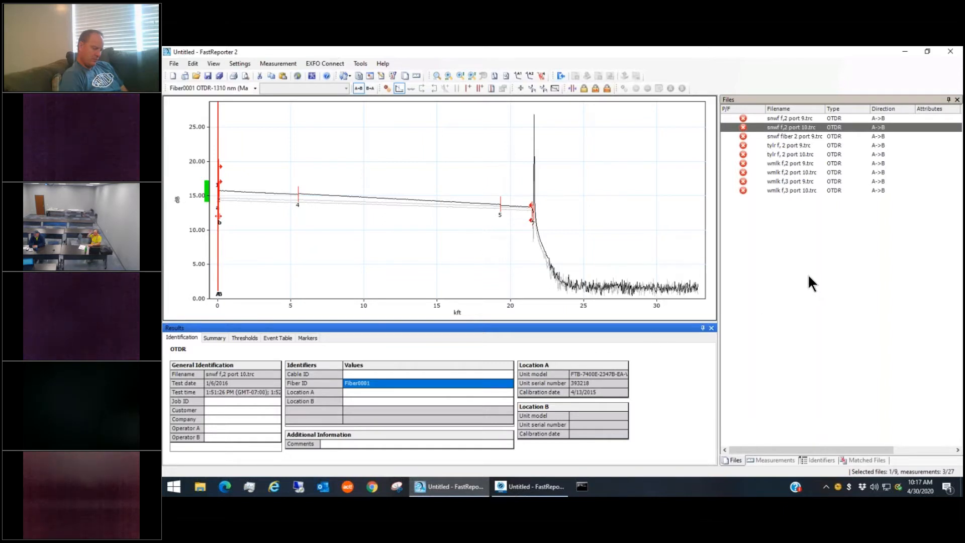
Step: Check the matched files for Fiber0001, adjusting the File1 column and the list's width to show both file names
{"action": "left_click", "coordinate": [863, 459]}
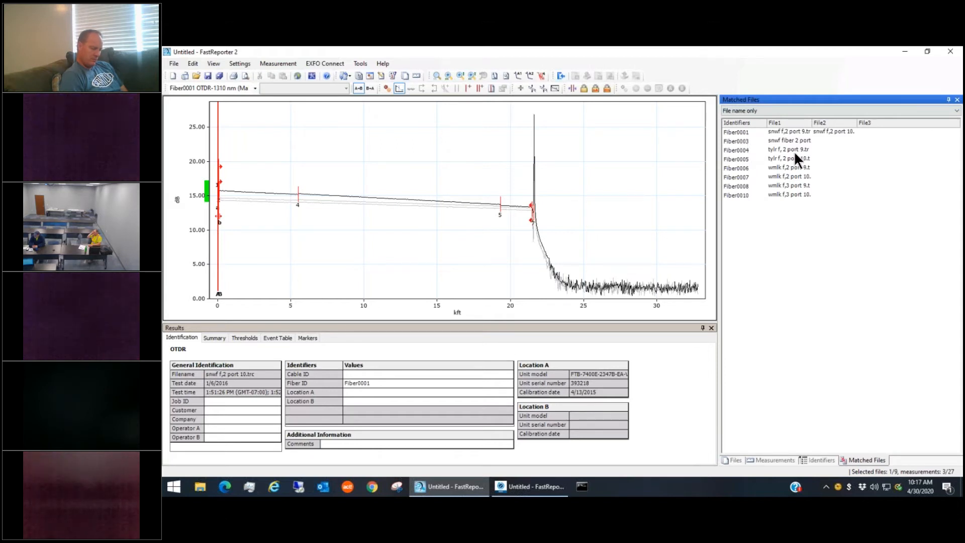
{"action": "double_click", "coordinate": [812, 121]}
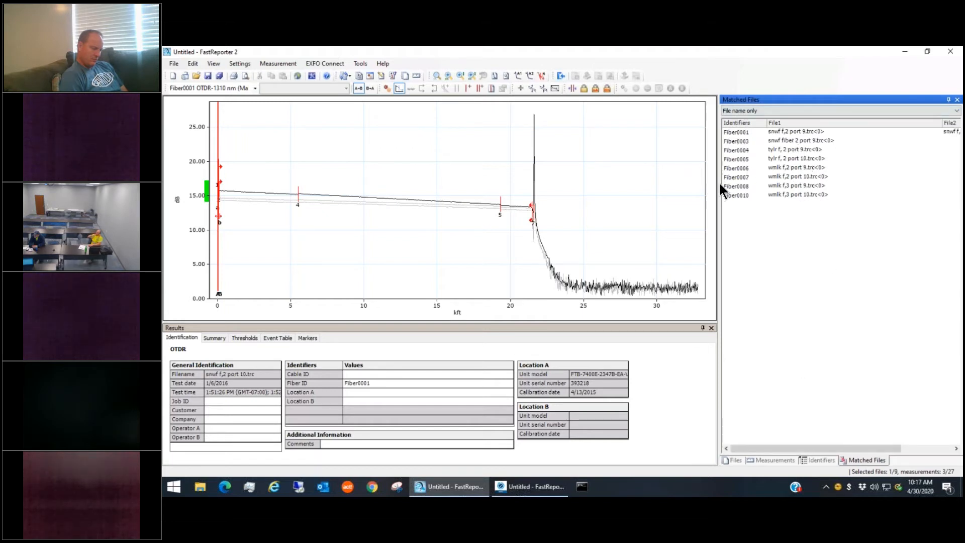
{"action": "left_click_drag", "start_coordinate": [718, 185], "coordinate": [643, 185]}
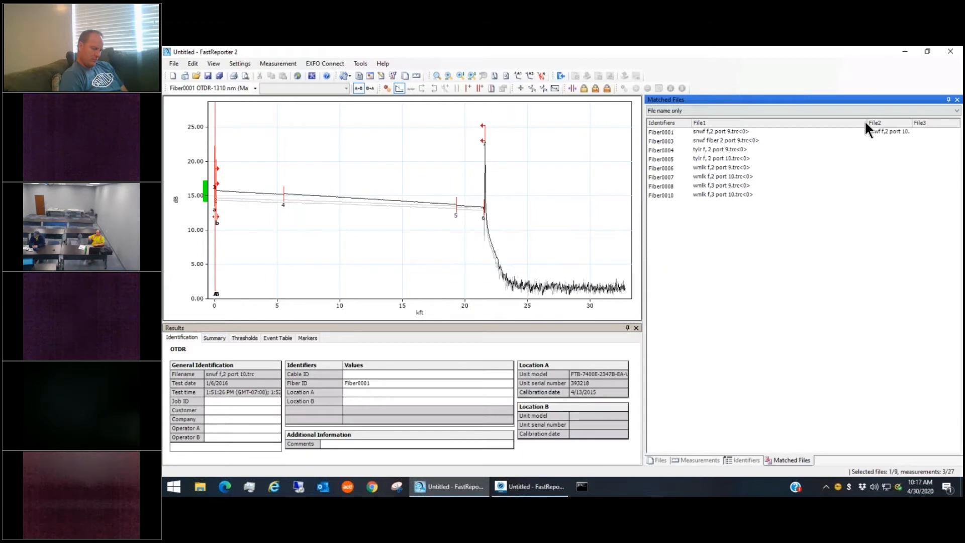
{"action": "left_click_drag", "start_coordinate": [864, 123], "coordinate": [781, 130]}
{"action": "left_click_drag", "start_coordinate": [646, 151], "coordinate": [695, 149]}
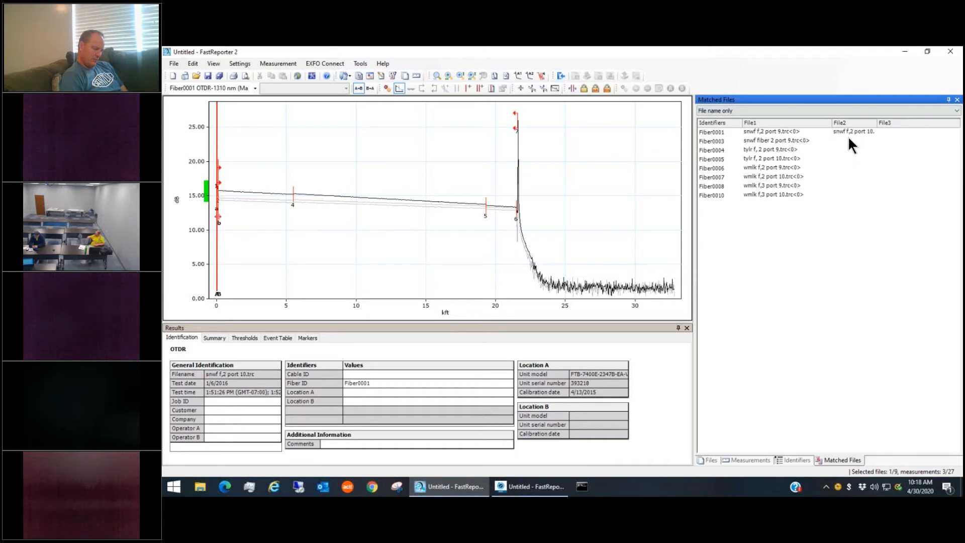
Step: Set the Fiber ID of snwf f,2 port 10.trc back to Fiber0002 and check the matched files
{"action": "left_click", "coordinate": [707, 455]}
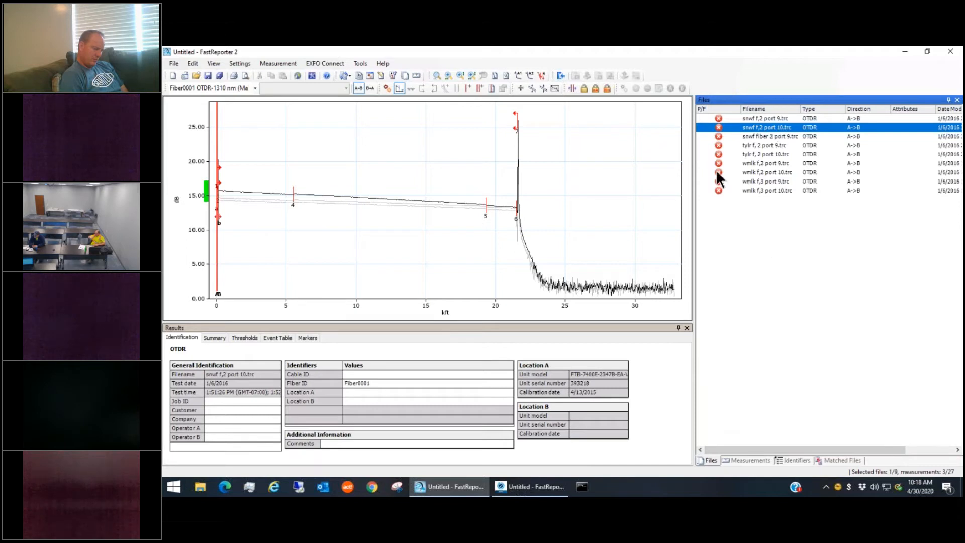
{"action": "left_click", "coordinate": [395, 382]}
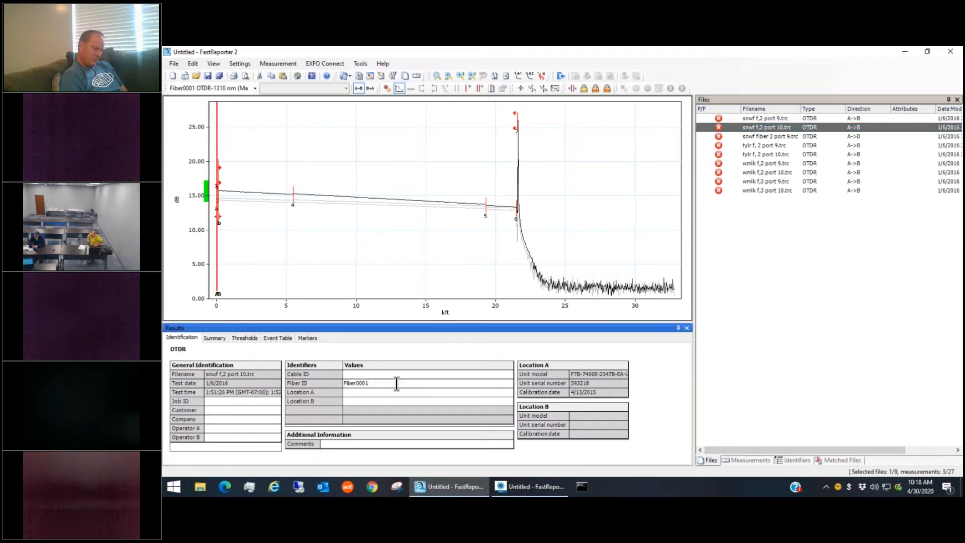
{"action": "type", "text": "2"}
{"action": "key", "text": "Return"}
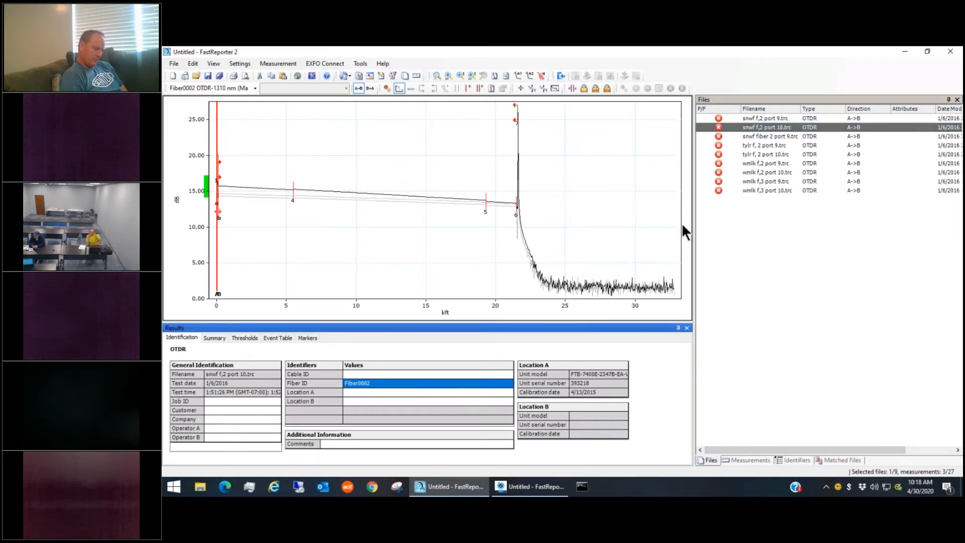
{"action": "left_click", "coordinate": [838, 460]}
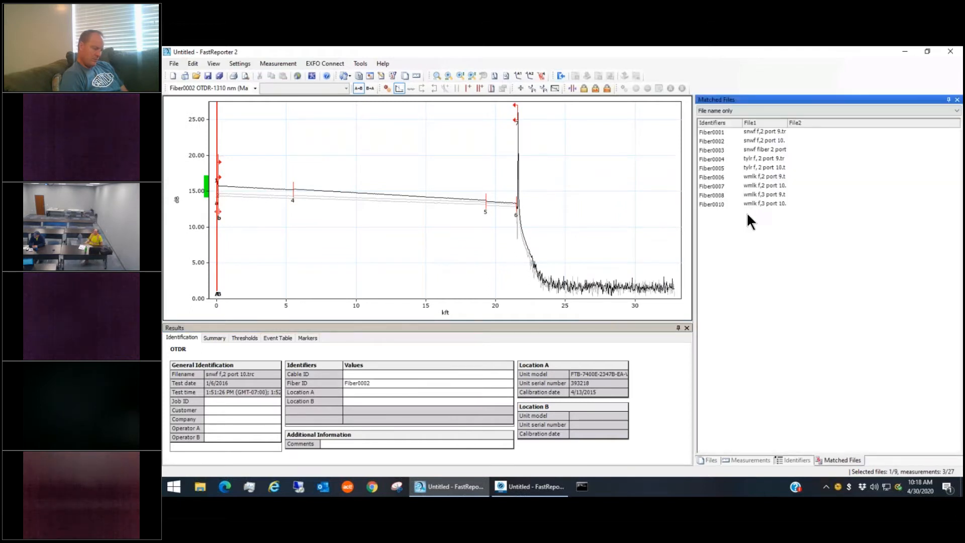
Step: Add the six OLTS files from the samples folder to the project, from snwf f,2 port 9.olts through wmlk f,3 port 10.olts
{"action": "right_click", "coordinate": [787, 269]}
{"action": "left_click", "coordinate": [738, 262]}
{"action": "left_click", "coordinate": [710, 458]}
{"action": "right_click", "coordinate": [782, 296]}
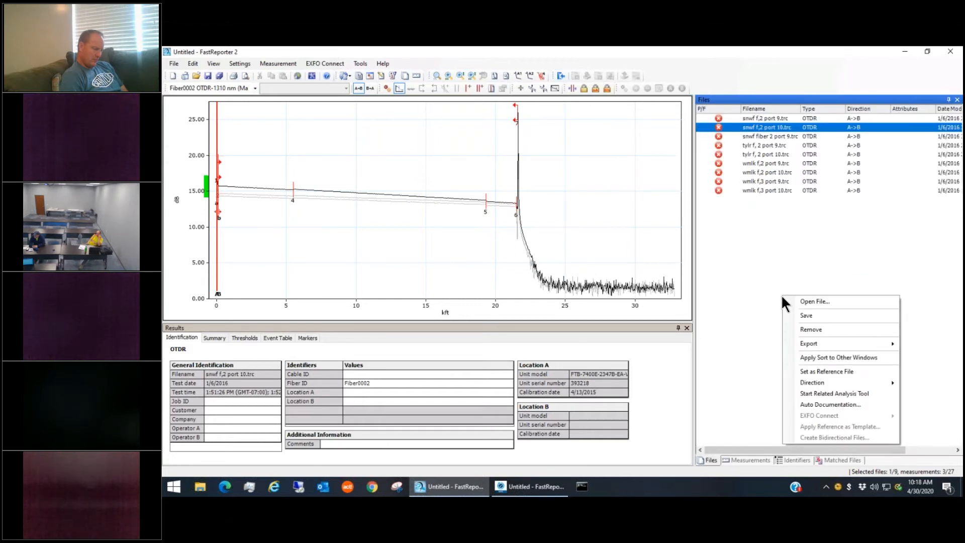
{"action": "left_click", "coordinate": [815, 300]}
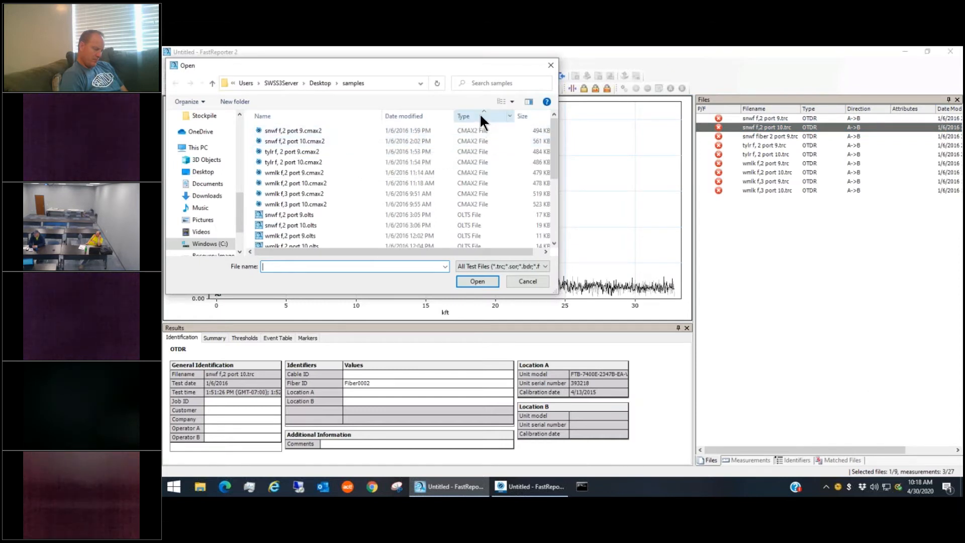
{"action": "left_click_drag", "start_coordinate": [553, 139], "coordinate": [556, 167]}
{"action": "left_click", "coordinate": [475, 158]}
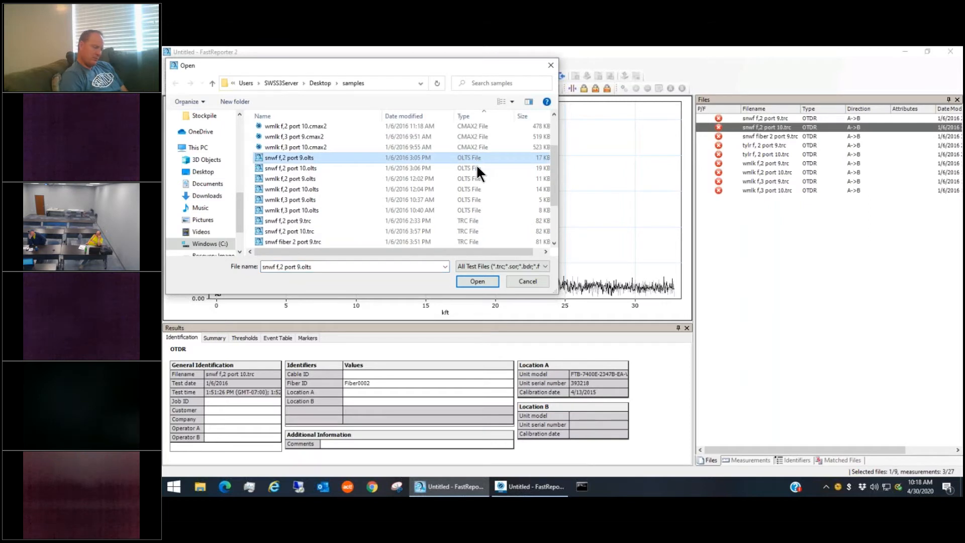
{"action": "left_click", "coordinate": [473, 210], "text": "shift"}
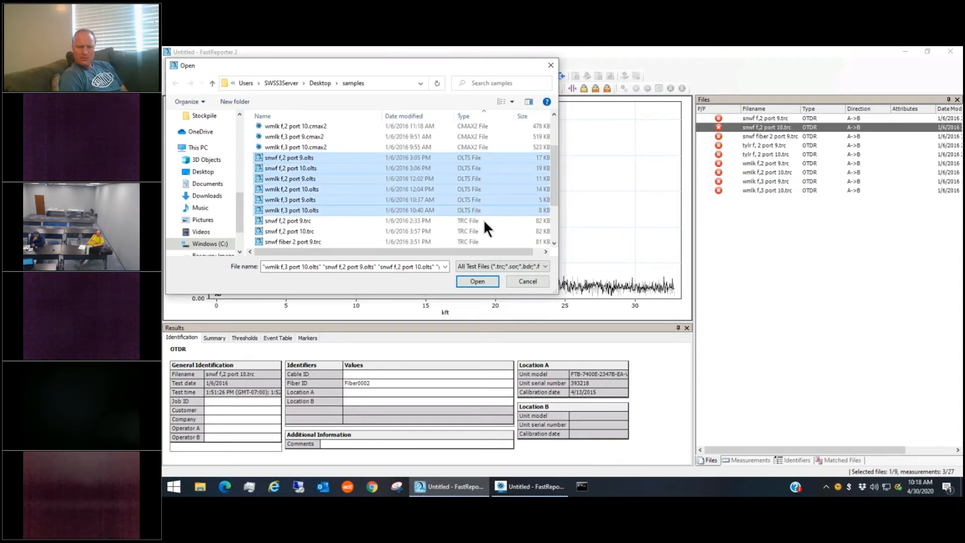
{"action": "left_click", "coordinate": [482, 279]}
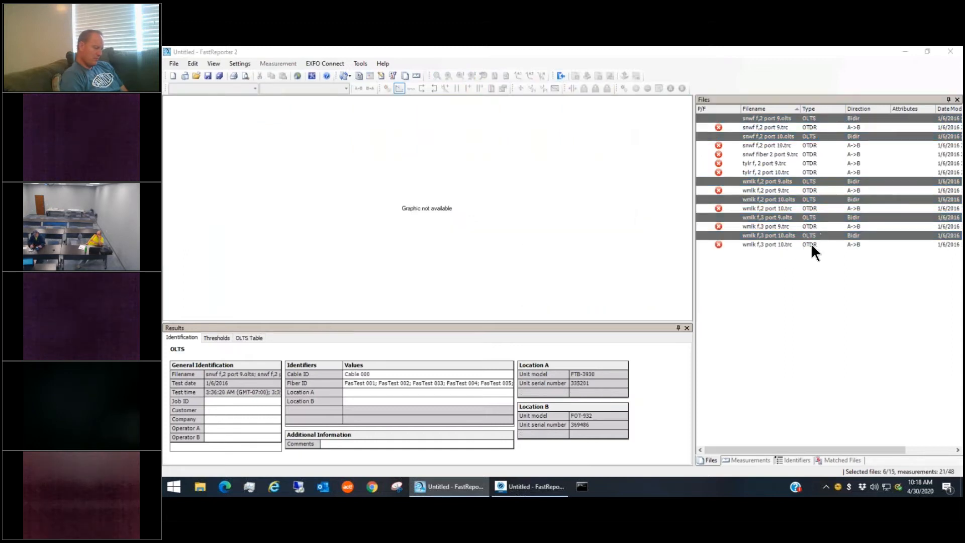
Step: Sort the files by type with the OTDR files first, and compare the identification data of the OLTS files
{"action": "left_click", "coordinate": [819, 107]}
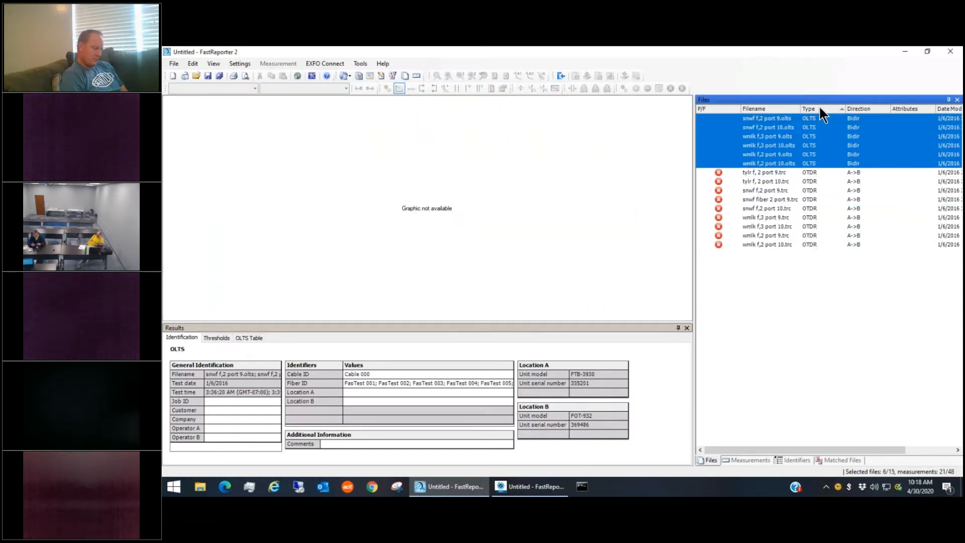
{"action": "left_click", "coordinate": [819, 105]}
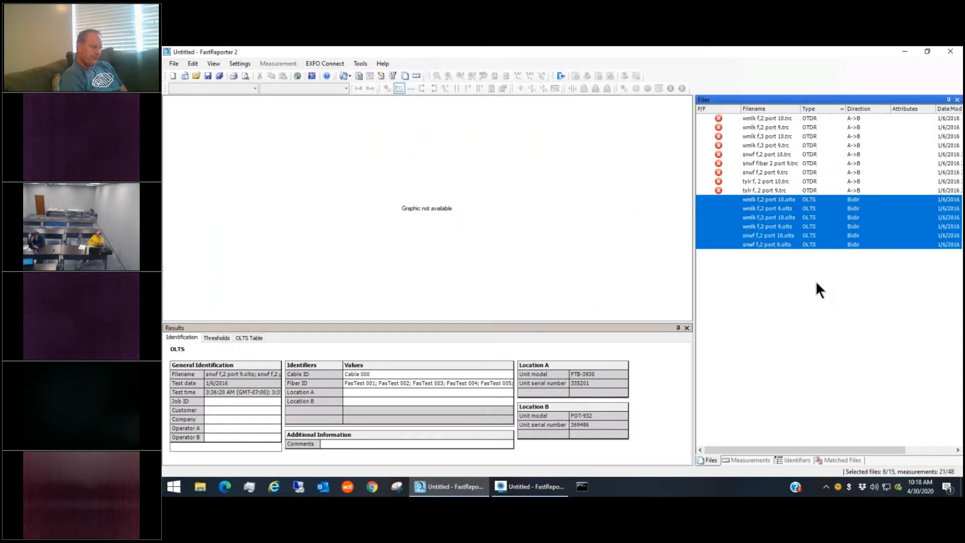
{"action": "left_click", "coordinate": [763, 244]}
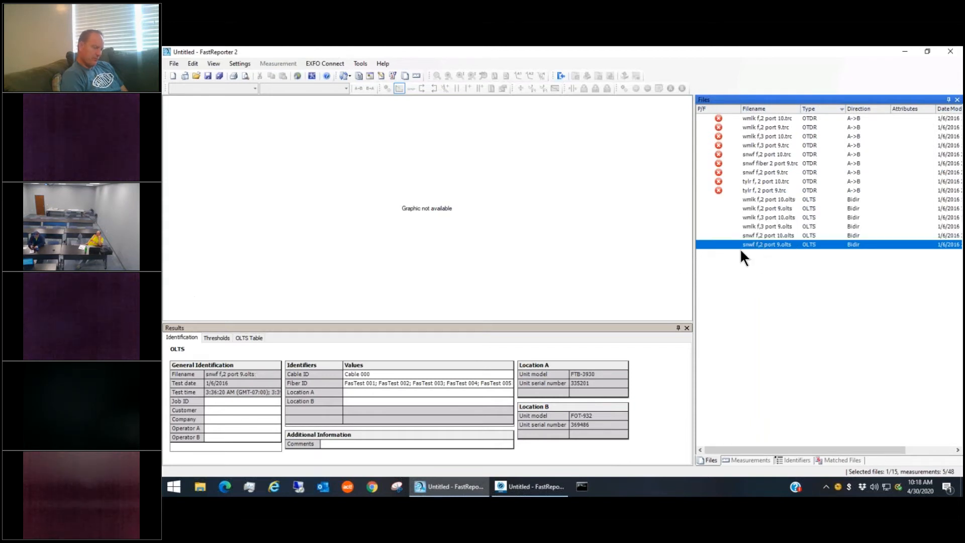
{"action": "left_click", "coordinate": [786, 199]}
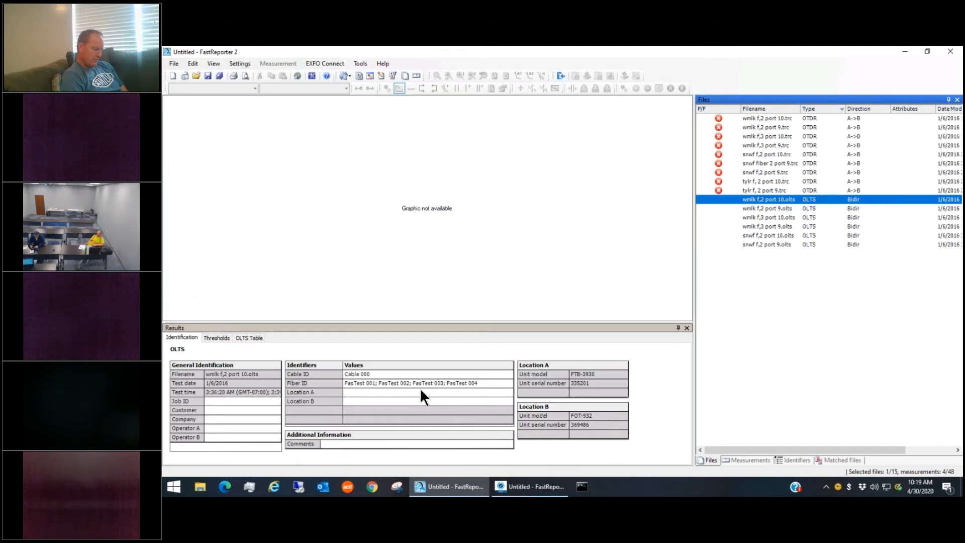
{"action": "left_click", "coordinate": [779, 208]}
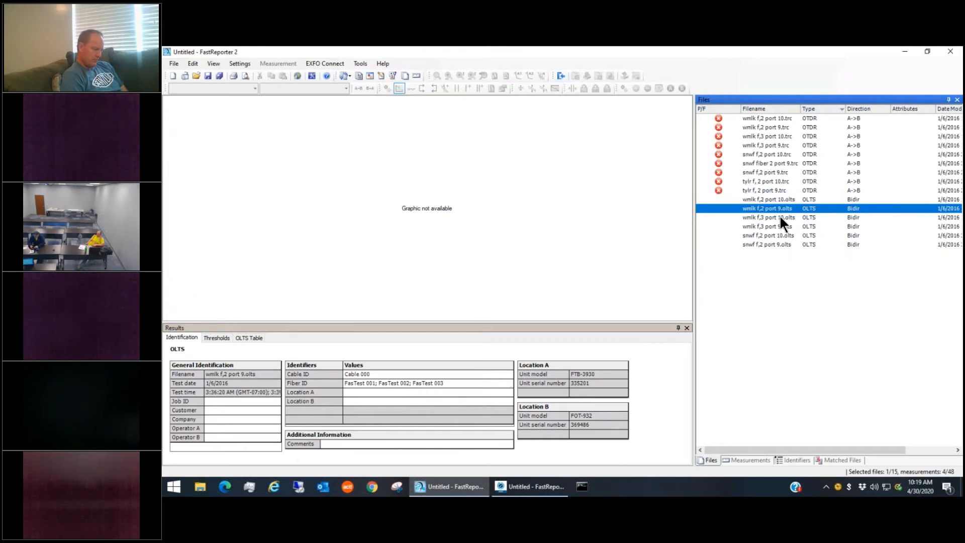
{"action": "left_click", "coordinate": [781, 197]}
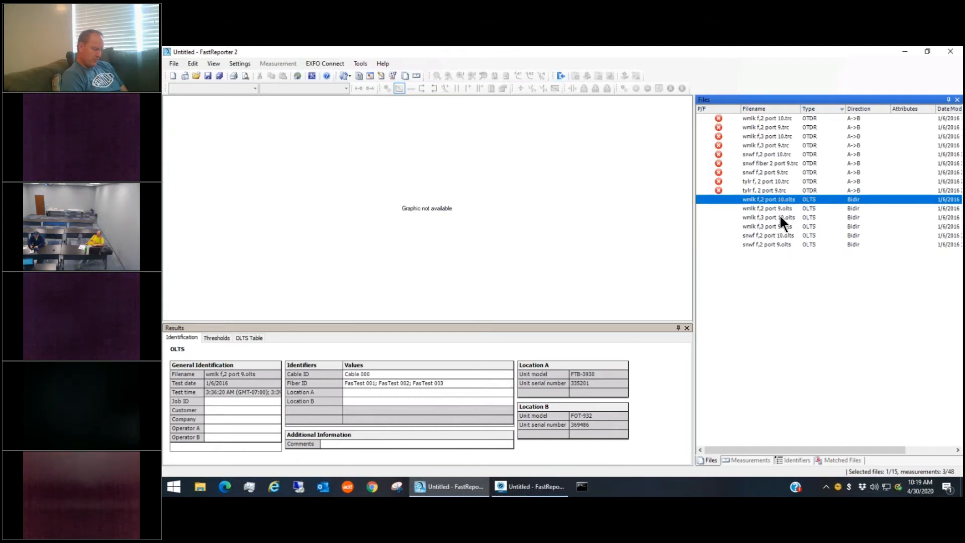
{"action": "left_click", "coordinate": [777, 243], "text": "shift"}
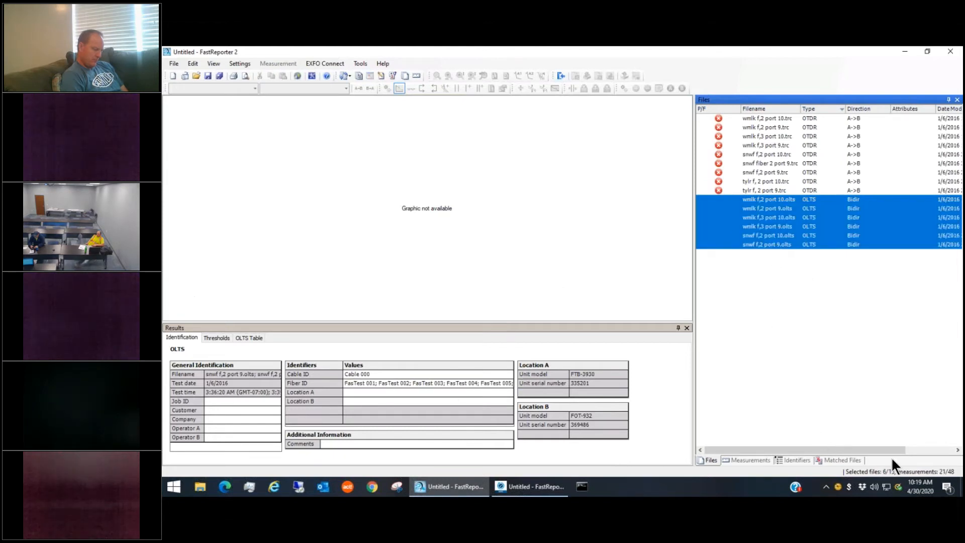
Step: View how the OLTS and OTDR files match by identifier, with the Identifiers and File2 columns widened
{"action": "left_click", "coordinate": [847, 459]}
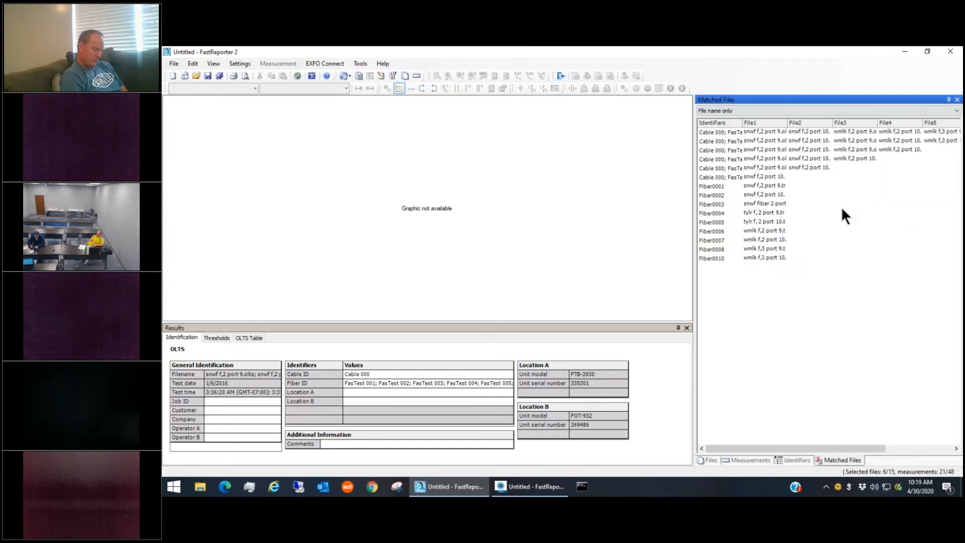
{"action": "left_click_drag", "start_coordinate": [743, 119], "coordinate": [756, 120]}
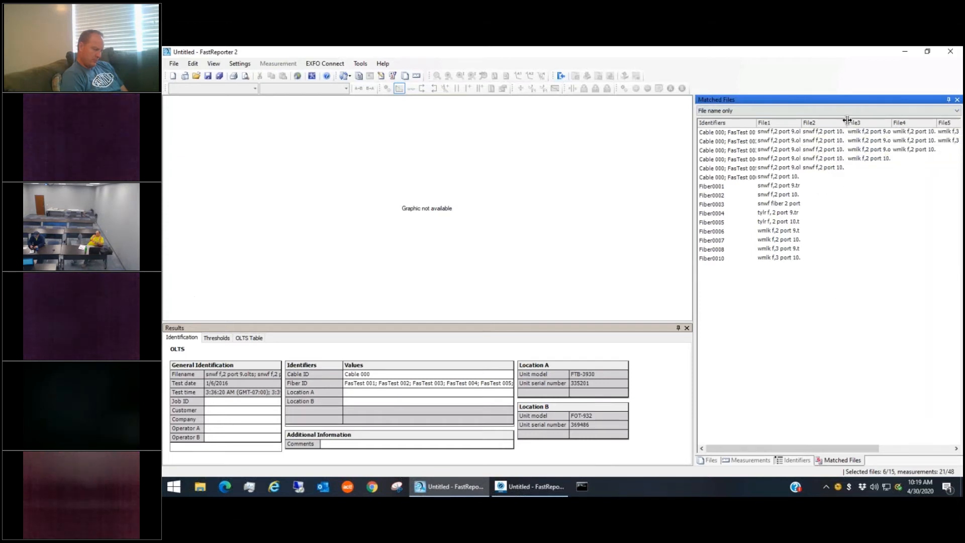
{"action": "left_click_drag", "start_coordinate": [847, 119], "coordinate": [865, 120]}
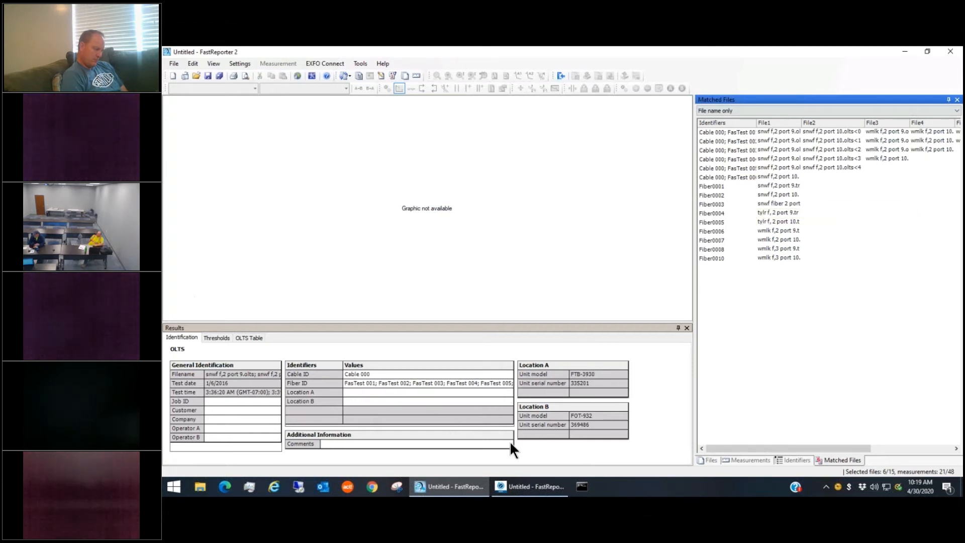
Step: Set the Fiber ID of wmlk f,2 port 10.olts to Fiber0001
{"action": "left_click", "coordinate": [708, 459]}
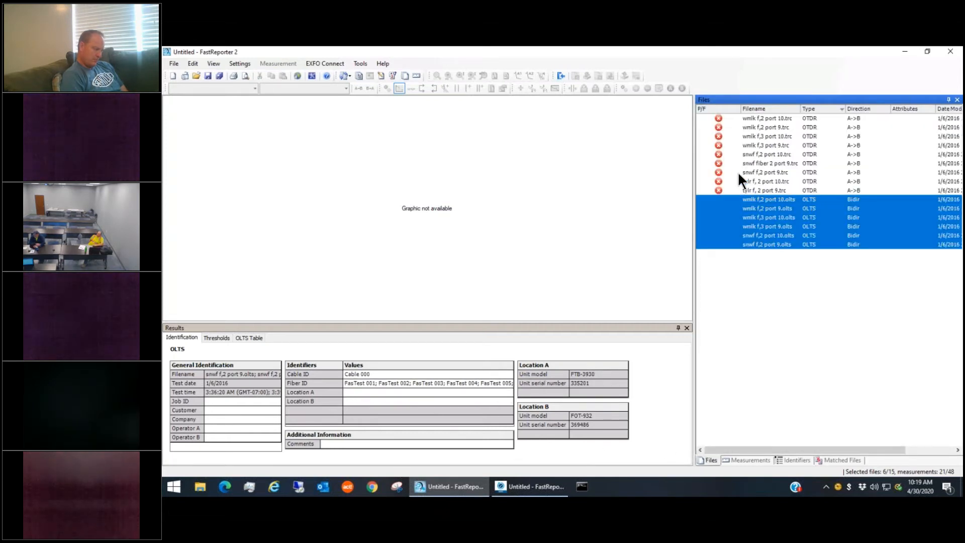
{"action": "left_click", "coordinate": [759, 199]}
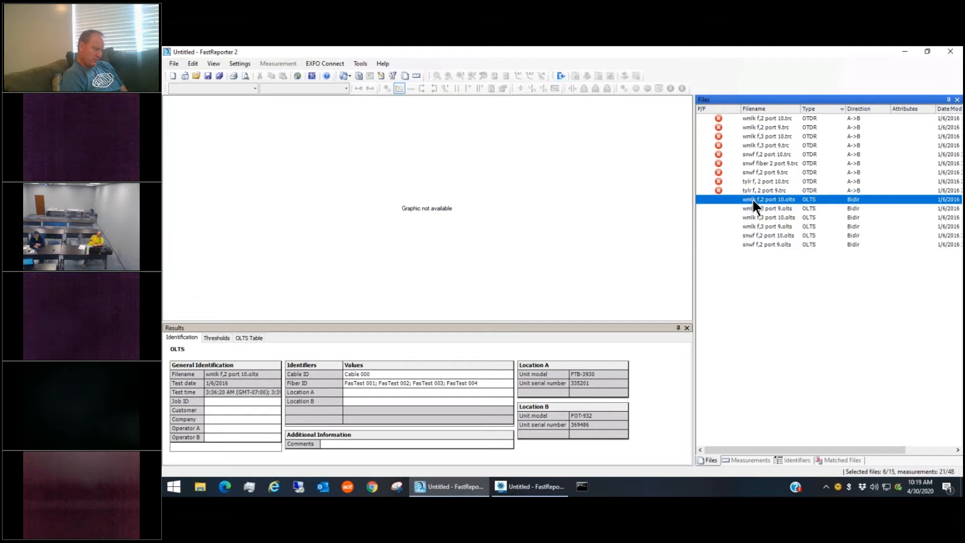
{"action": "left_click", "coordinate": [372, 382]}
{"action": "key", "text": "Delete"}
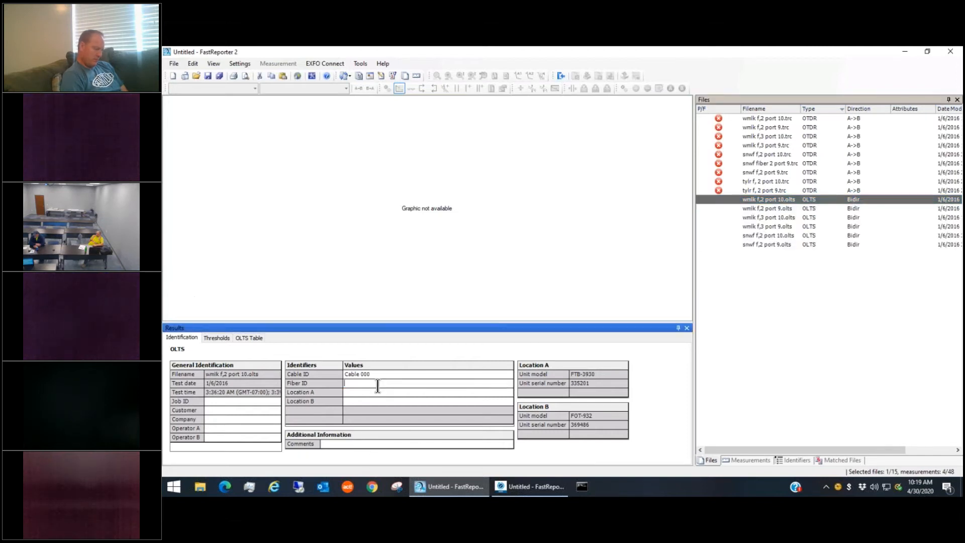
{"action": "type", "text": "Fiber0001"}
Step: Clear the Cable ID of wmlk f,2 port 9.olts and of wmlk f,2 port 10.olts
{"action": "left_click", "coordinate": [775, 206]}
{"action": "left_click", "coordinate": [382, 373]}
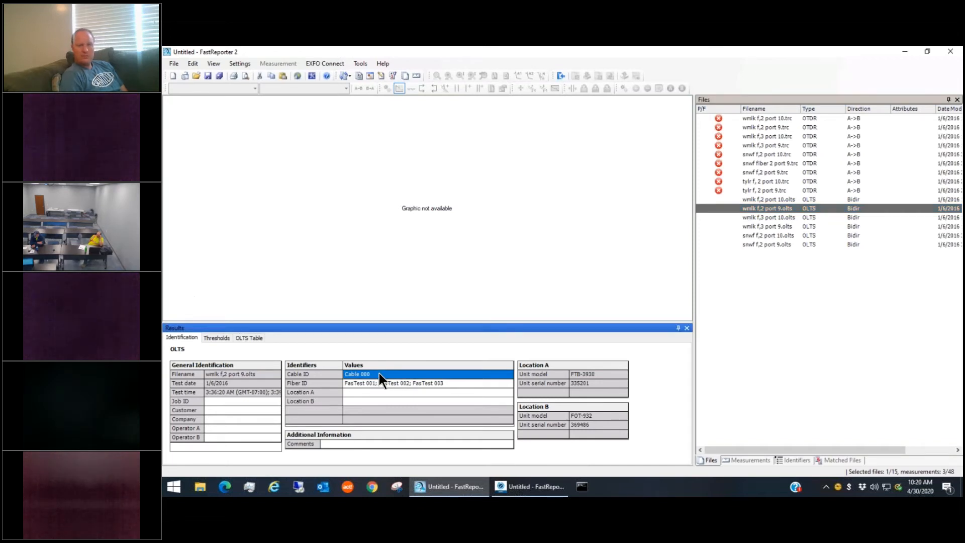
{"action": "left_click", "coordinate": [377, 373]}
{"action": "left_click_drag", "start_coordinate": [376, 373], "coordinate": [342, 372]}
{"action": "key", "text": "BackSpace"}
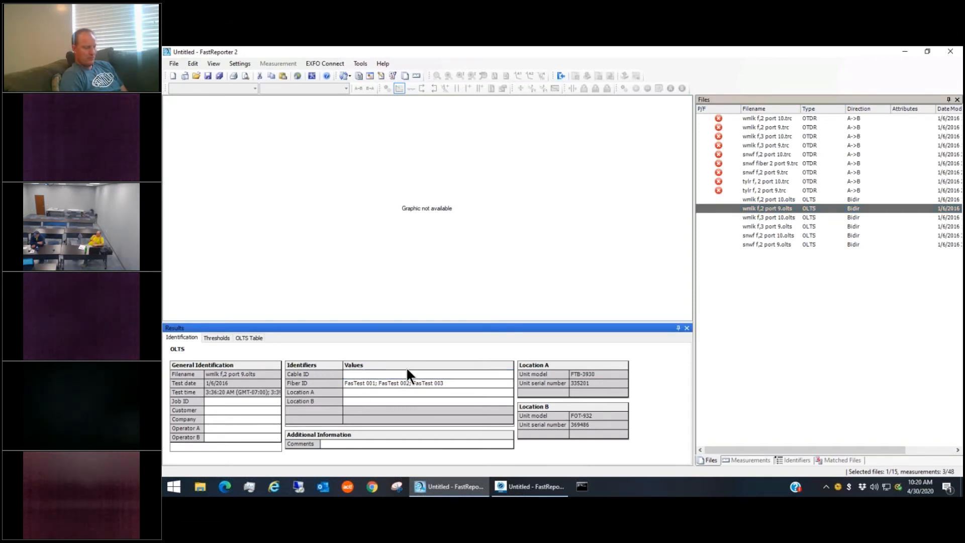
{"action": "left_click", "coordinate": [784, 196]}
{"action": "left_click", "coordinate": [376, 372]}
{"action": "left_click", "coordinate": [377, 372]}
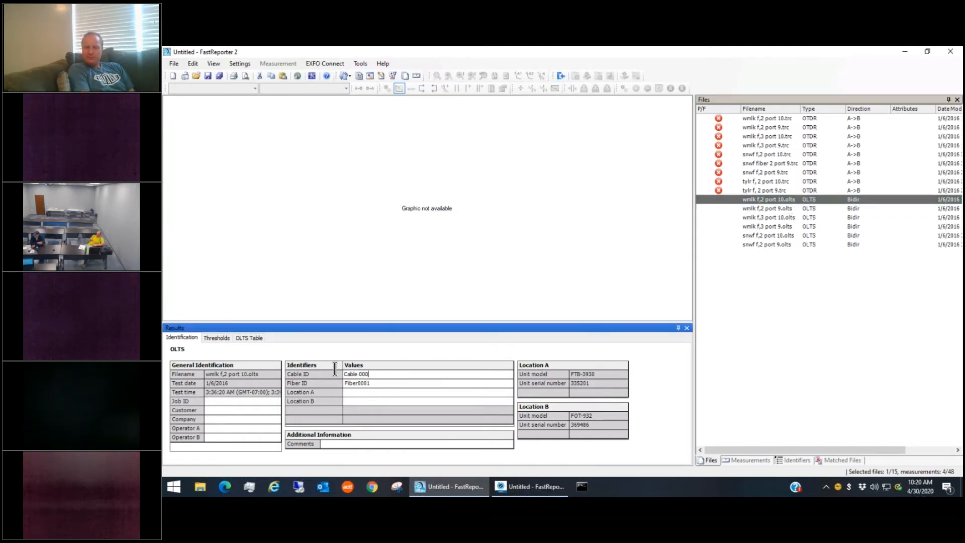
{"action": "key", "text": "BackSpace"}
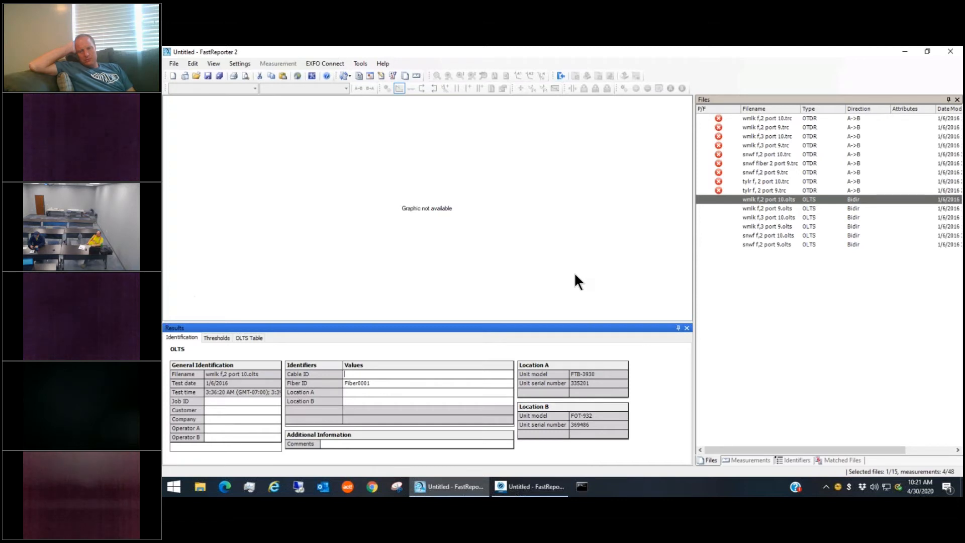
Step: Check the matched files for Fiber0001, and view the identification data of wmlk f,2 port 9.olts
{"action": "left_click", "coordinate": [837, 461]}
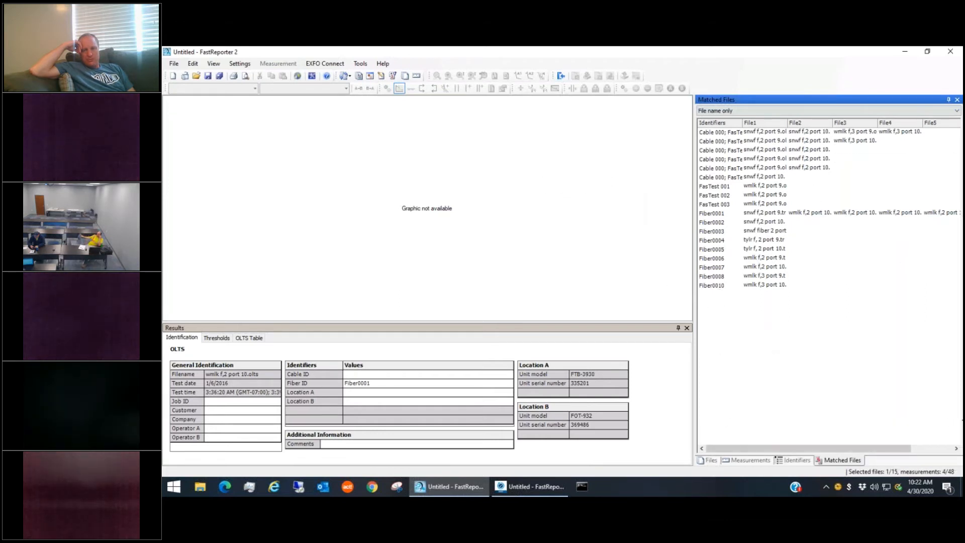
{"action": "left_click", "coordinate": [843, 460]}
{"action": "left_click", "coordinate": [707, 459]}
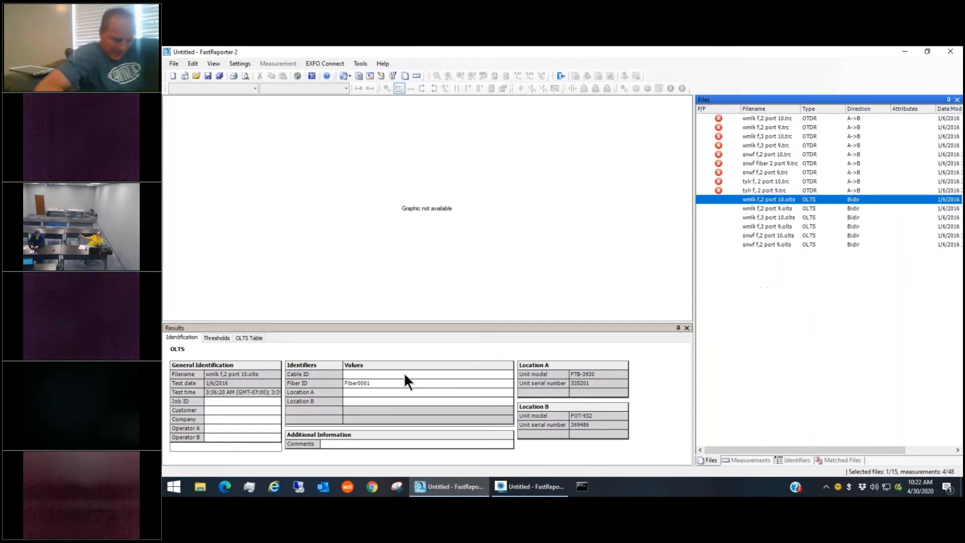
{"action": "left_click", "coordinate": [758, 208]}
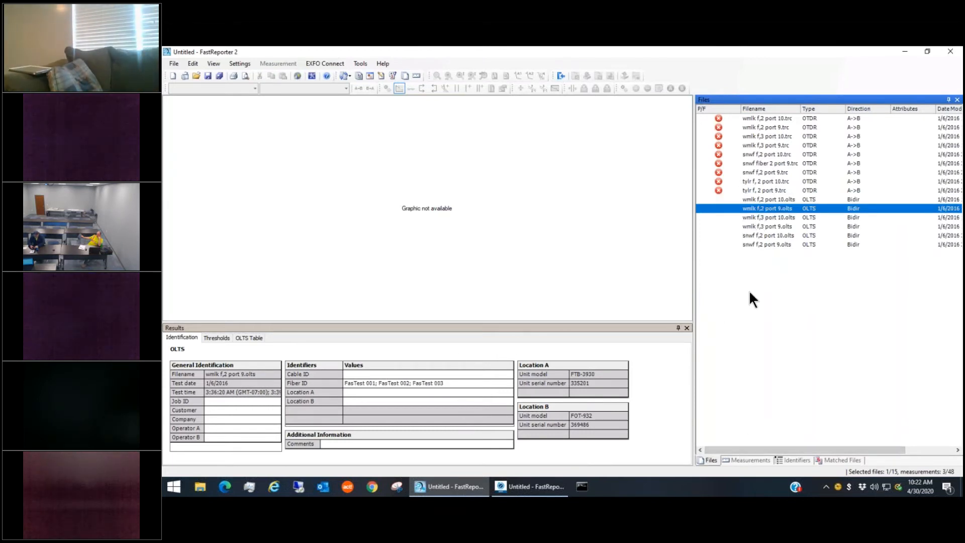
Step: Remove all six OLTS files from the project without saving their changes
{"action": "left_click", "coordinate": [807, 198]}
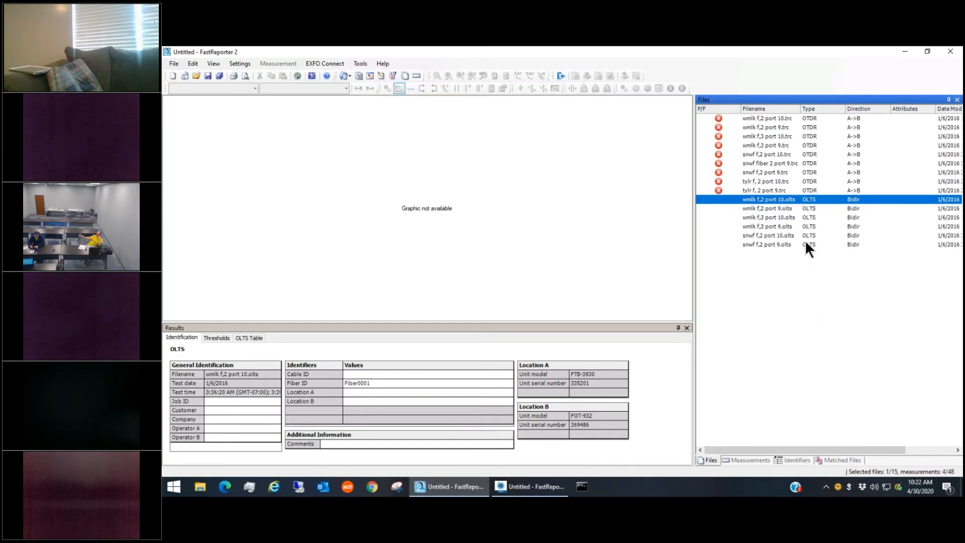
{"action": "left_click", "coordinate": [804, 241], "text": "shift"}
{"action": "right_click", "coordinate": [777, 225]}
{"action": "left_click", "coordinate": [813, 257]}
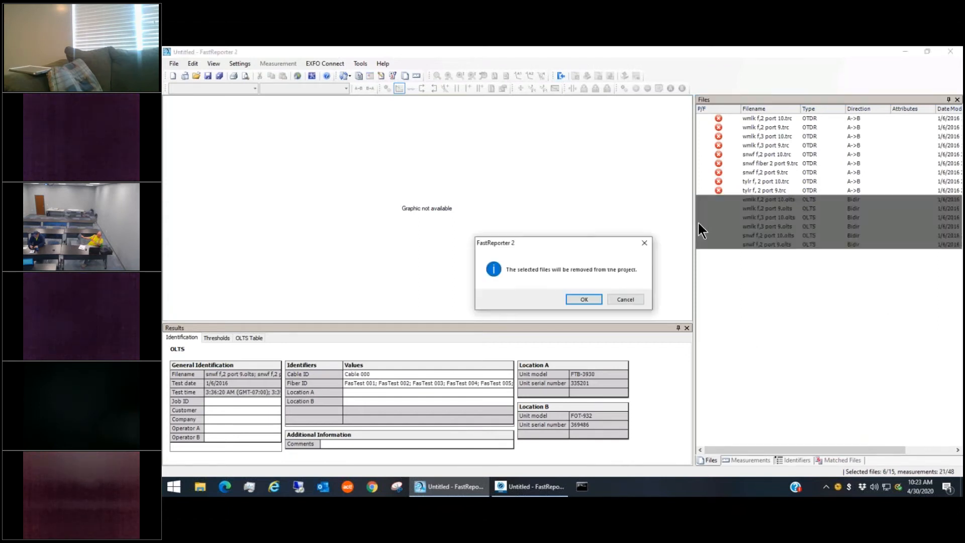
{"action": "left_click", "coordinate": [584, 299]}
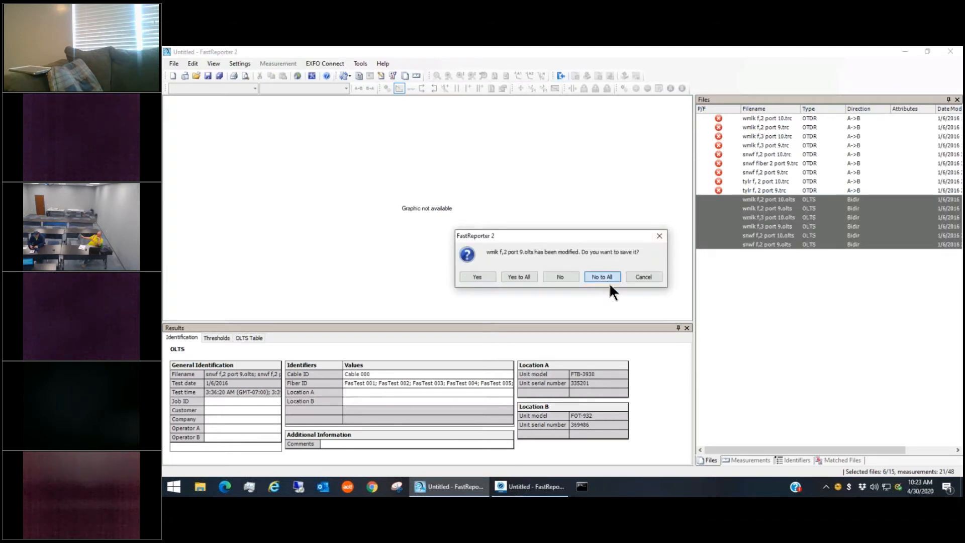
{"action": "left_click", "coordinate": [609, 283]}
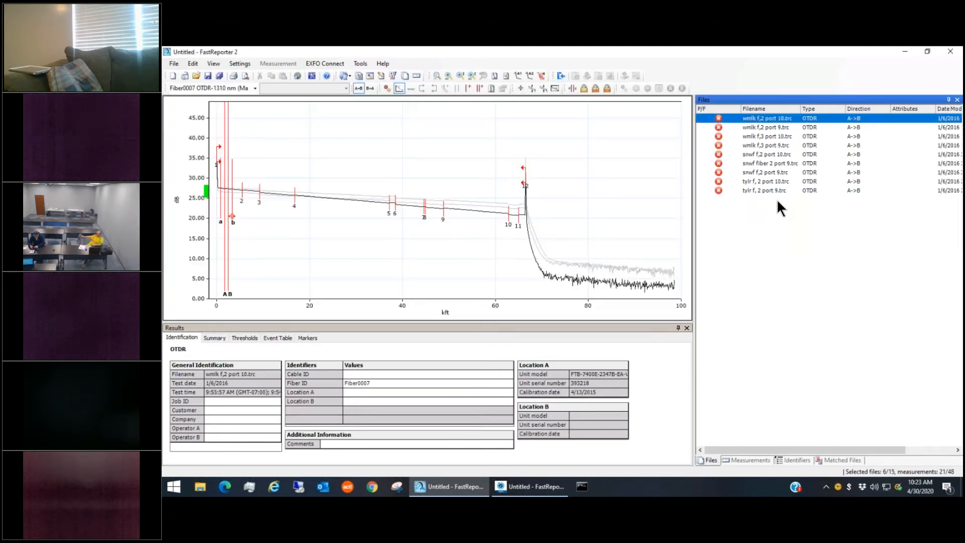
Step: Select all nine OTDR trace files and open the report settings for them
{"action": "left_click", "coordinate": [763, 191], "text": "shift"}
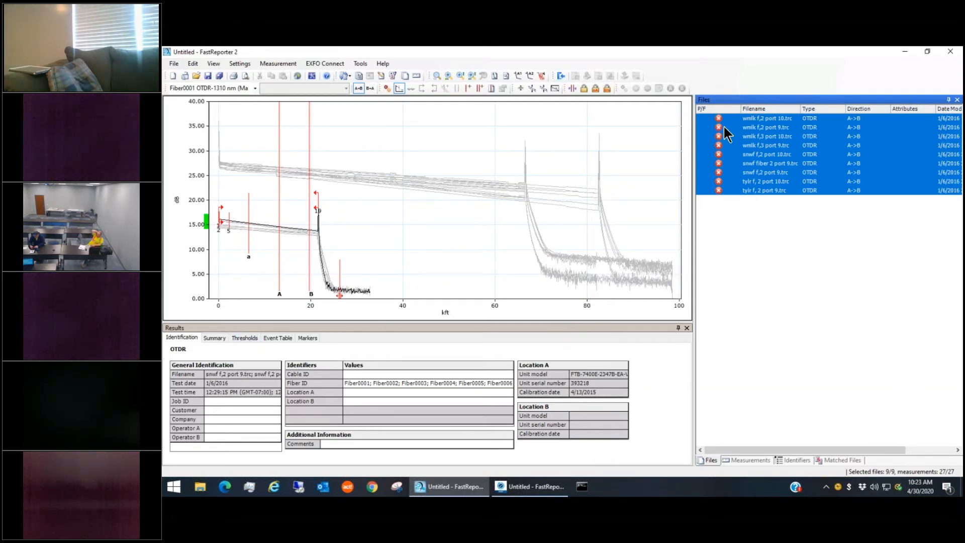
{"action": "left_click", "coordinate": [361, 62]}
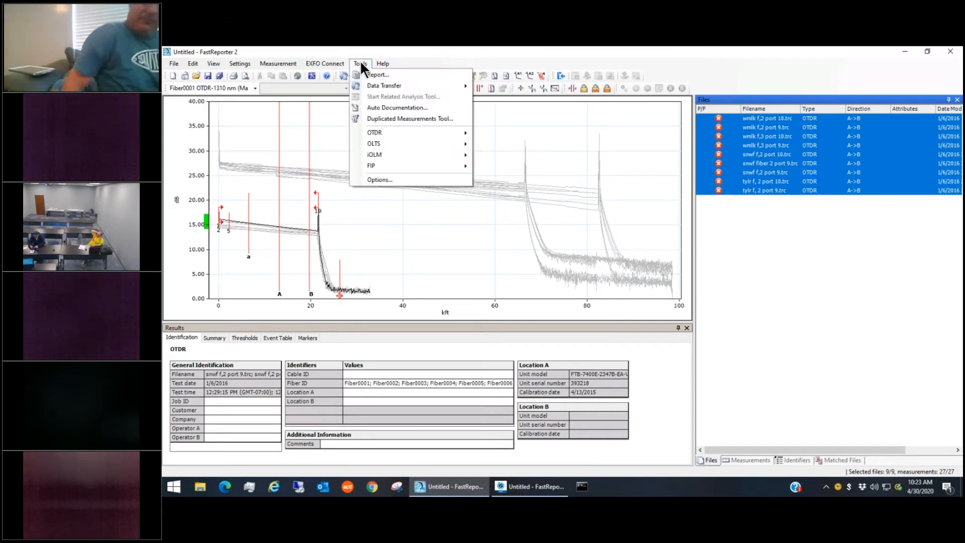
{"action": "left_click", "coordinate": [389, 74]}
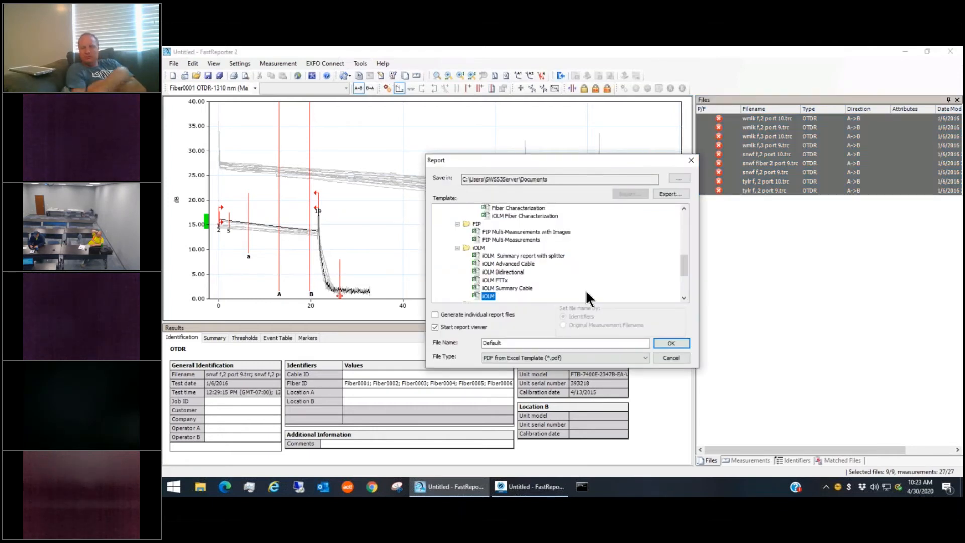
Step: View the folder choices for saving the report, keeping the Documents folder
{"action": "left_click", "coordinate": [491, 181]}
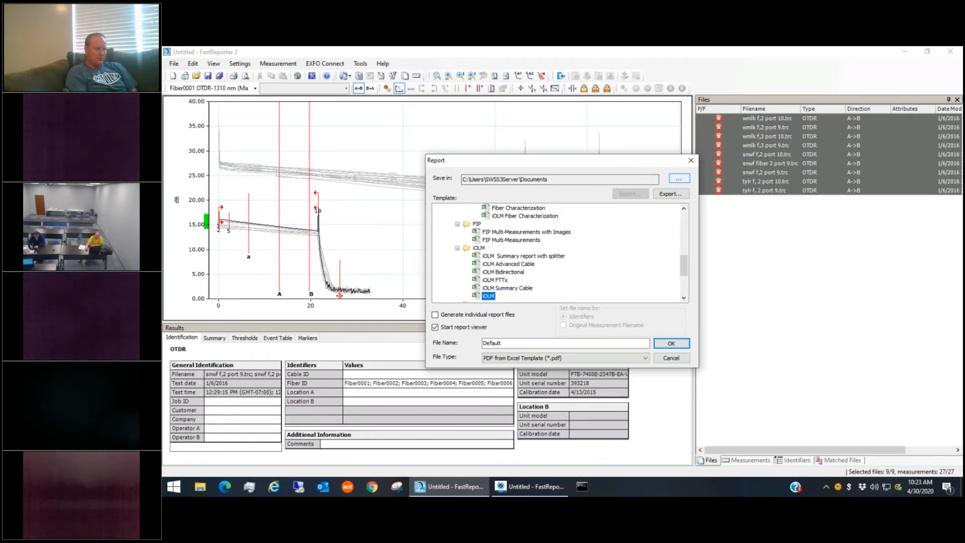
{"action": "left_click", "coordinate": [680, 179]}
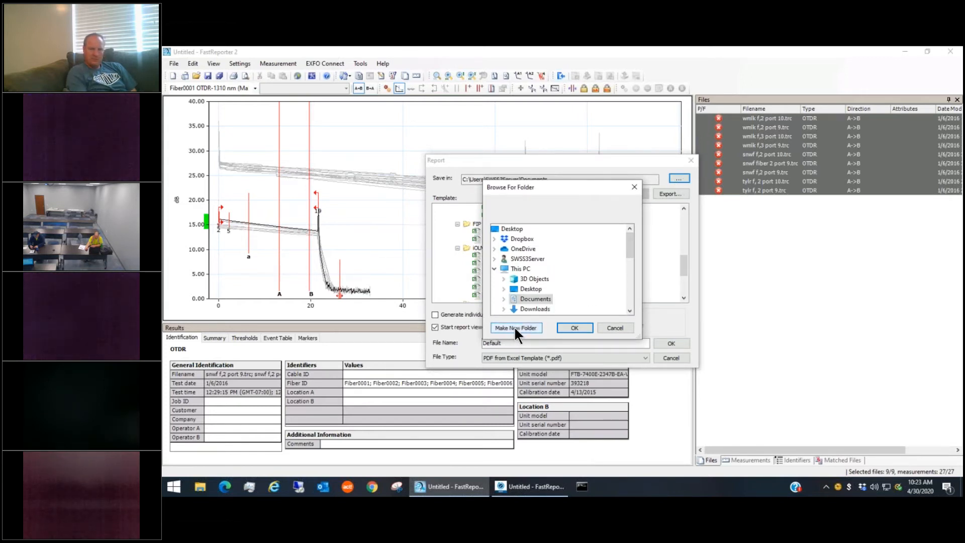
{"action": "left_click", "coordinate": [613, 327]}
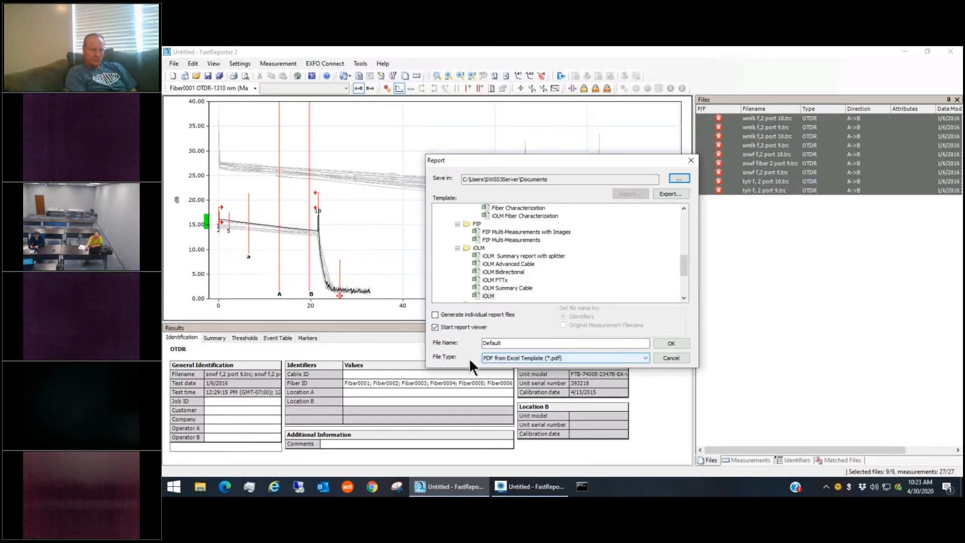
Step: View the file type options for the report, keeping PDF from Excel Template
{"action": "left_click", "coordinate": [646, 355]}
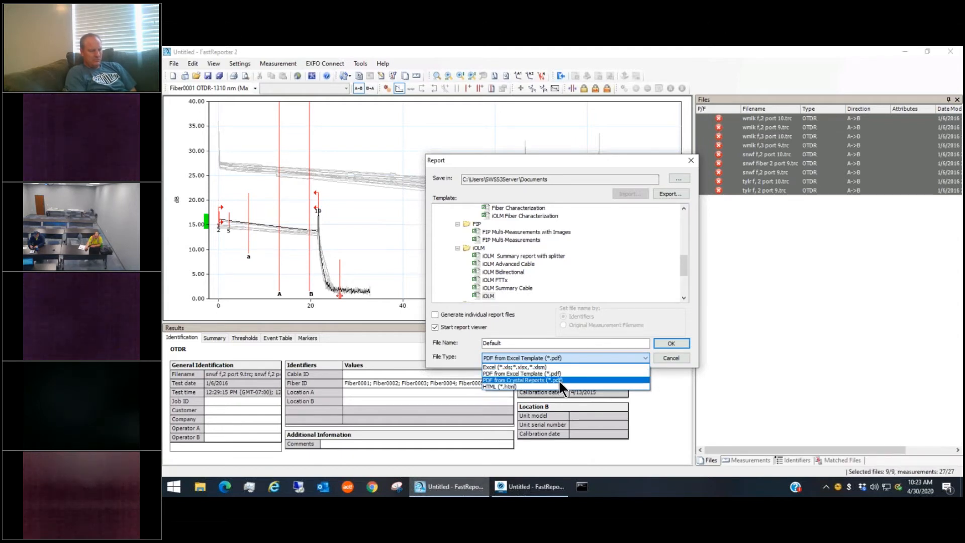
{"action": "left_click", "coordinate": [456, 357]}
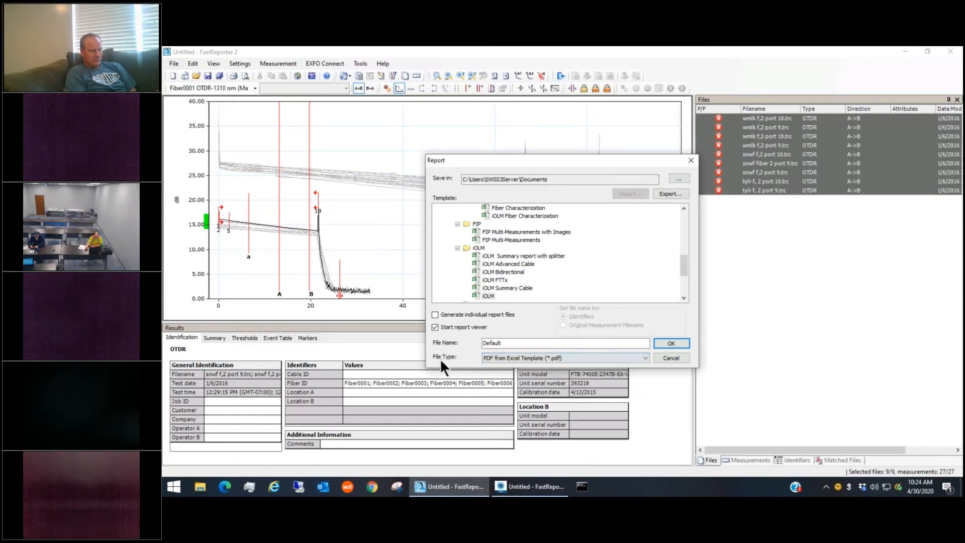
{"action": "left_click", "coordinate": [645, 356]}
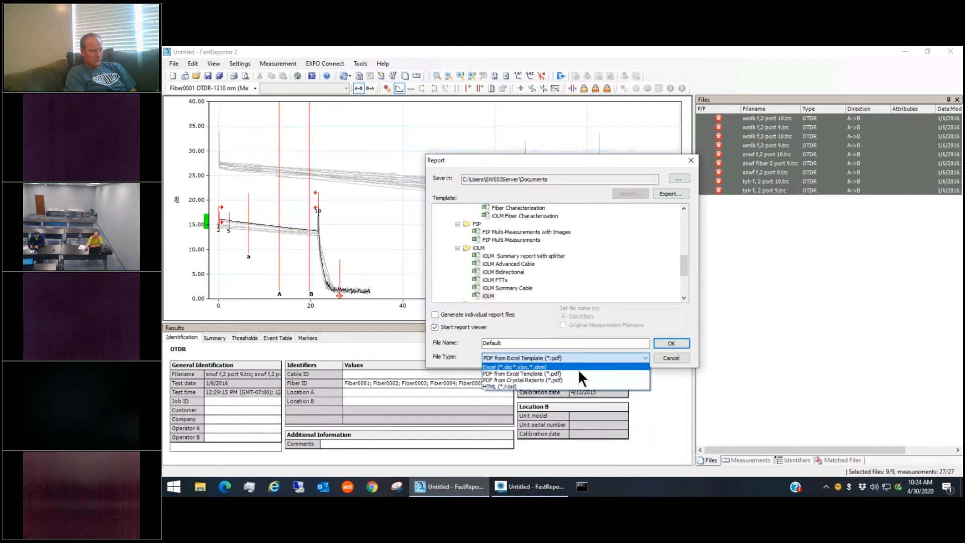
{"action": "left_click", "coordinate": [528, 374]}
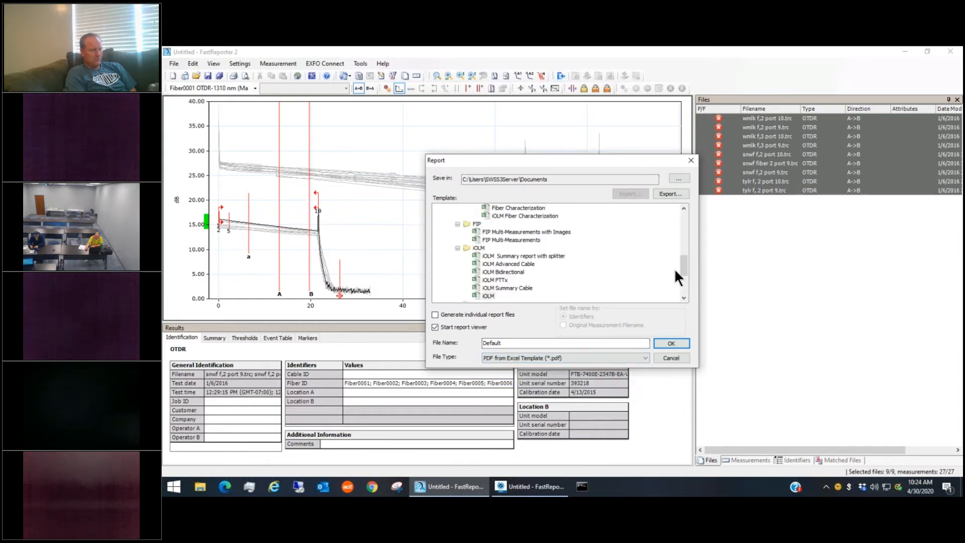
Step: Switch the report's file type to PDF from Crystal Reports to view its templates, and return it to PDF from Excel Template
{"action": "left_click_drag", "start_coordinate": [683, 263], "coordinate": [685, 256]}
{"action": "left_click", "coordinate": [639, 355]}
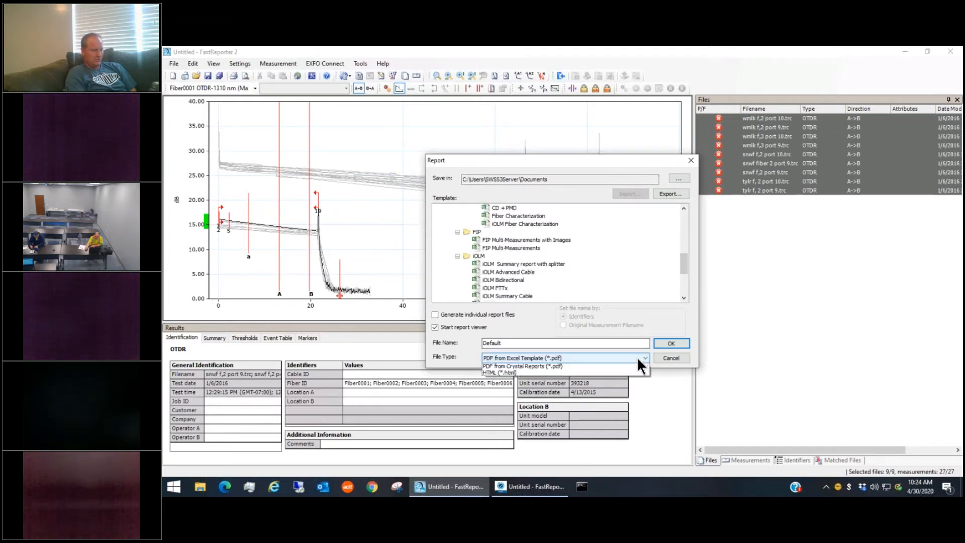
{"action": "left_click", "coordinate": [587, 380]}
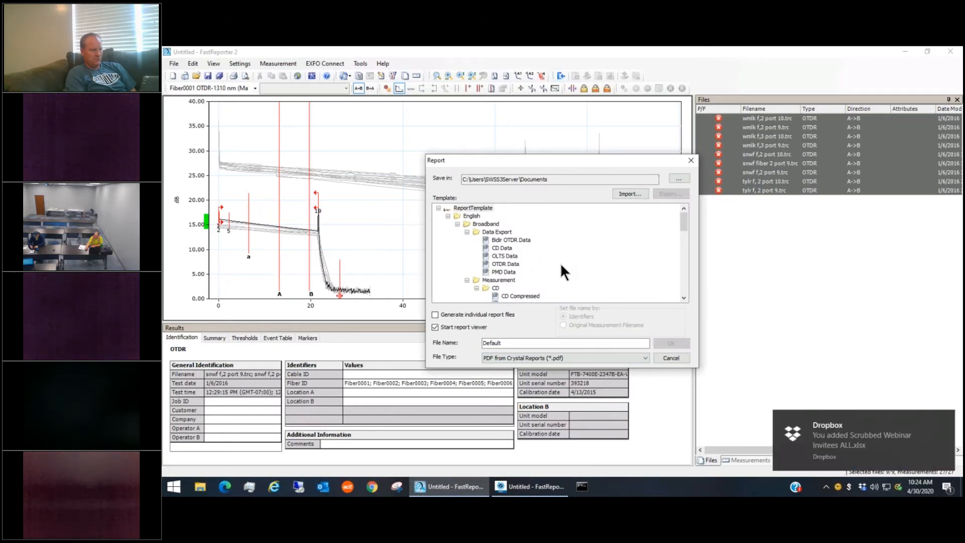
{"action": "left_click", "coordinate": [644, 357]}
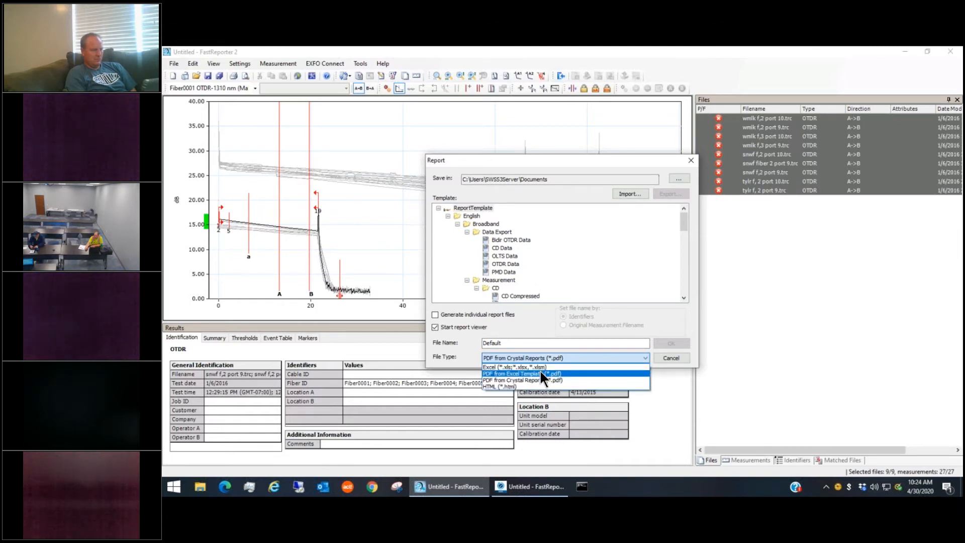
{"action": "left_click", "coordinate": [562, 373]}
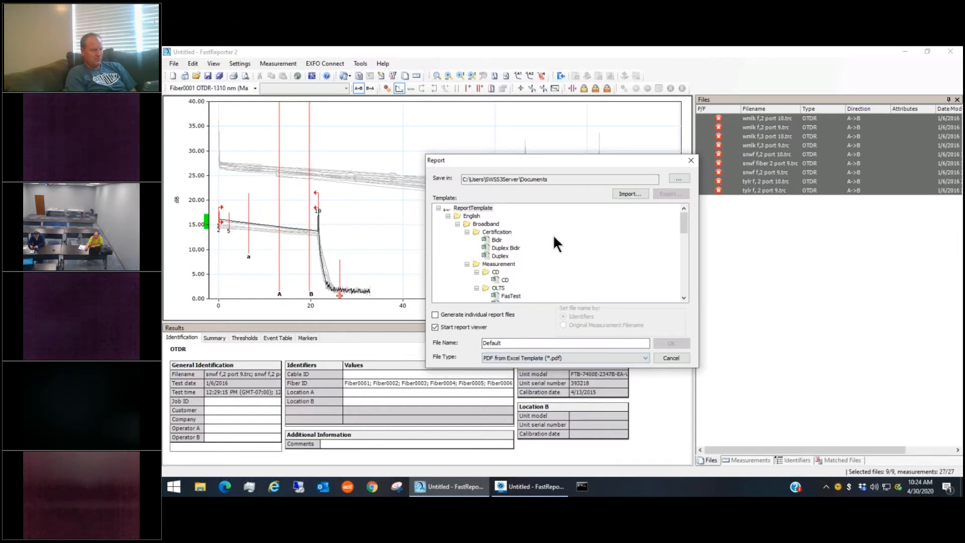
Step: Look through the report templates offered for PDF from Excel Template
{"action": "left_click", "coordinate": [683, 297]}
{"action": "left_click", "coordinate": [684, 297]}
{"action": "left_click", "coordinate": [683, 297]}
{"action": "left_click", "coordinate": [683, 297]}
{"action": "left_click", "coordinate": [683, 298]}
{"action": "left_click", "coordinate": [684, 298]}
{"action": "left_click", "coordinate": [683, 297]}
{"action": "left_click", "coordinate": [684, 297]}
{"action": "left_click", "coordinate": [684, 226]}
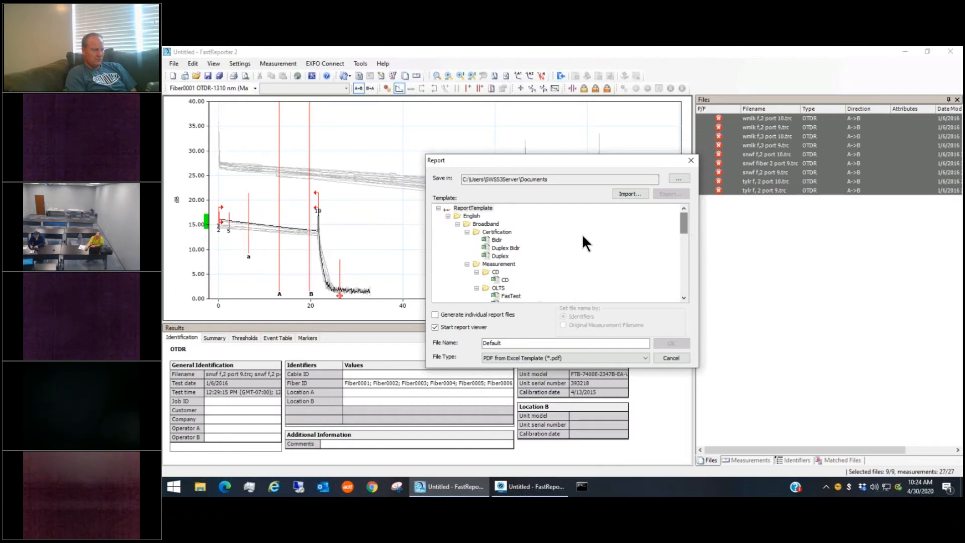
Step: Generate the report with the OTDR measurement template under the file name Default, replacing the existing Default.pdf
{"action": "left_click", "coordinate": [683, 297]}
{"action": "left_click", "coordinate": [684, 297]}
{"action": "left_click", "coordinate": [683, 297]}
{"action": "left_click", "coordinate": [684, 297]}
{"action": "left_click", "coordinate": [684, 297]}
{"action": "left_click", "coordinate": [683, 297]}
{"action": "left_click", "coordinate": [683, 297]}
{"action": "left_click", "coordinate": [684, 297]}
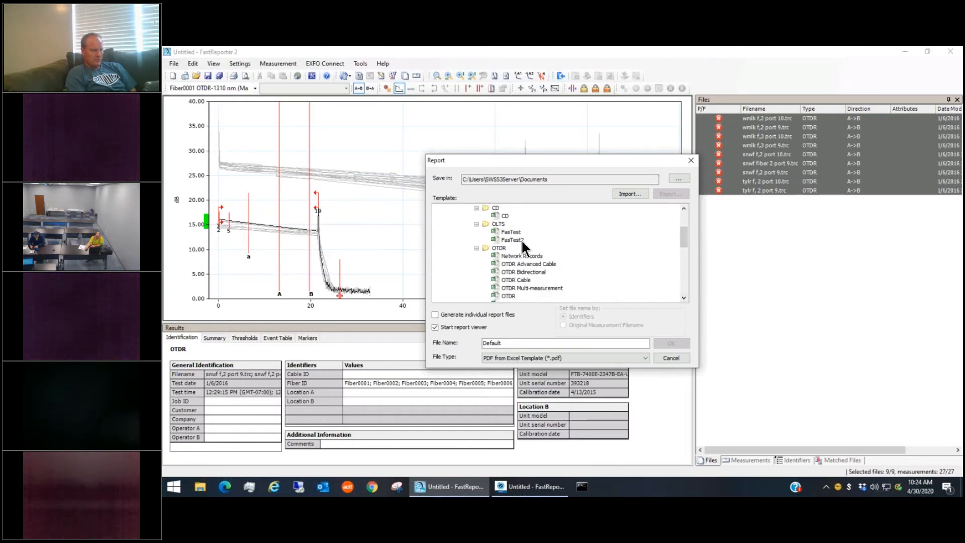
{"action": "mouse_move", "coordinate": [686, 234]}
{"action": "left_mouse_down"}
{"action": "mouse_move", "coordinate": [690, 268]}
{"action": "mouse_move", "coordinate": [688, 249]}
{"action": "left_mouse_up"}
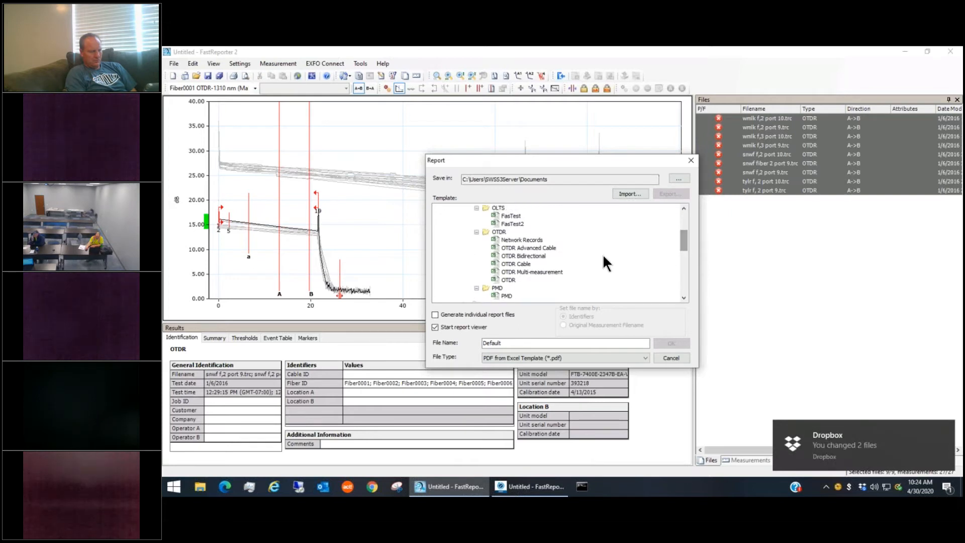
{"action": "left_click", "coordinate": [510, 279]}
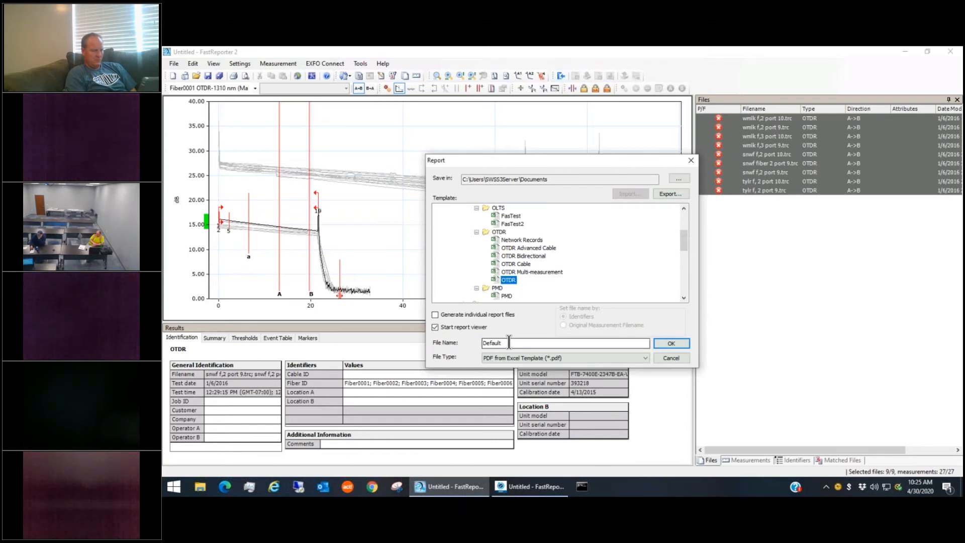
{"action": "left_click", "coordinate": [671, 342]}
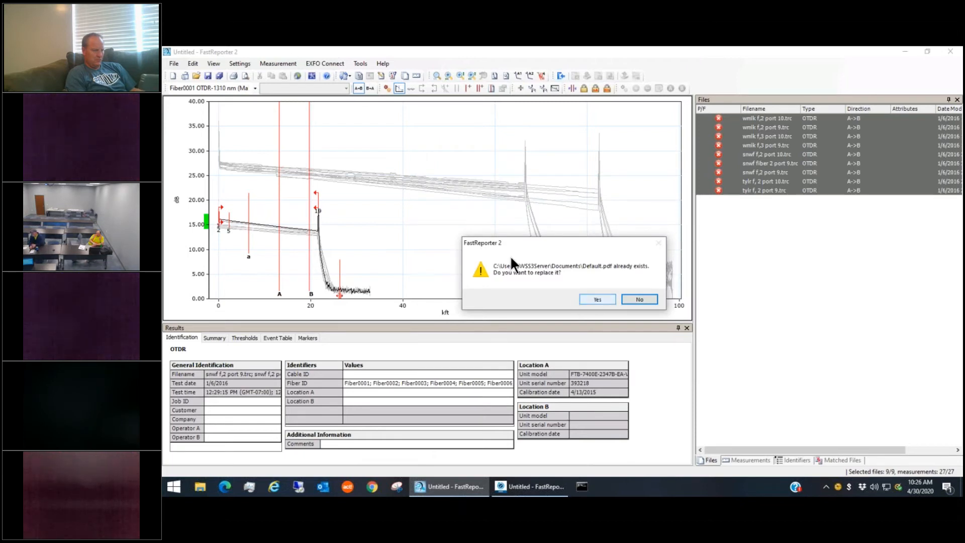
{"action": "left_click", "coordinate": [599, 298]}
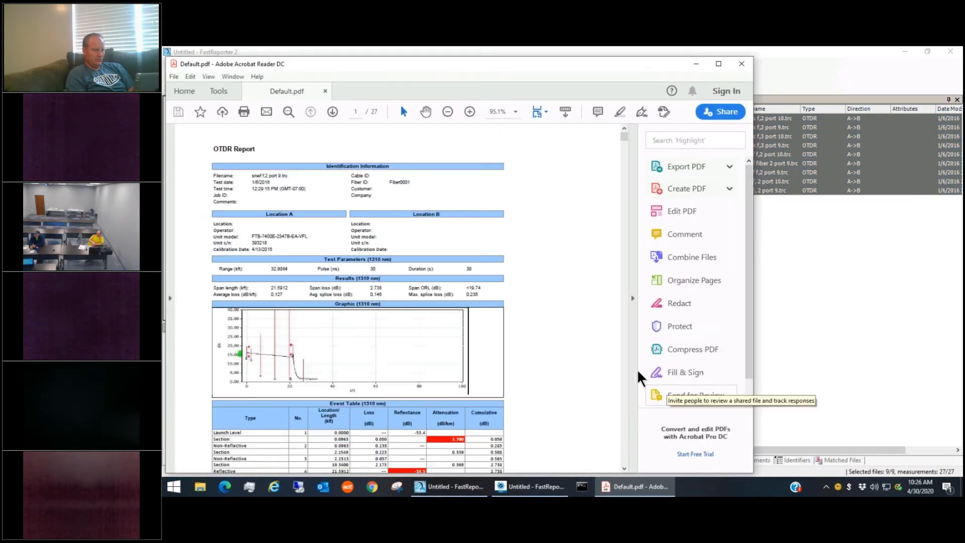
Step: Maximize the PDF report window and zoom the report out to 100%
{"action": "left_click", "coordinate": [720, 62]}
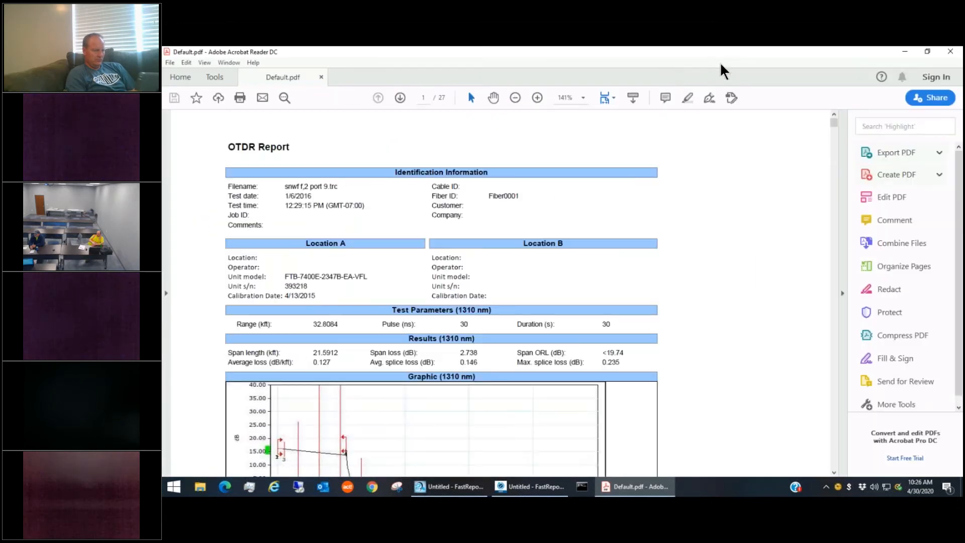
{"action": "left_click", "coordinate": [515, 98]}
{"action": "left_click", "coordinate": [516, 98]}
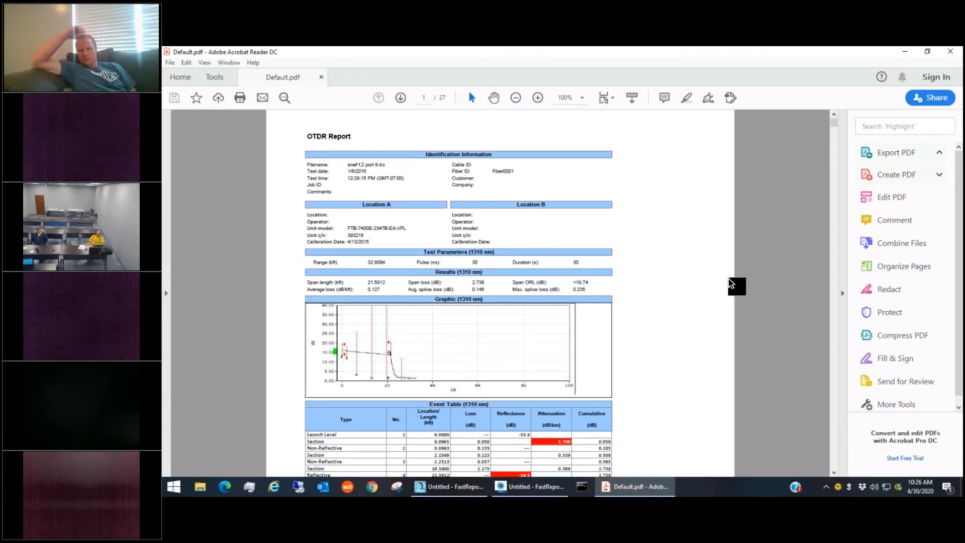
{"action": "scroll", "coordinate": [731, 284], "scroll_direction": "down", "scroll_amount": 1}
{"action": "scroll", "coordinate": [731, 284], "scroll_direction": "up", "scroll_amount": 1}
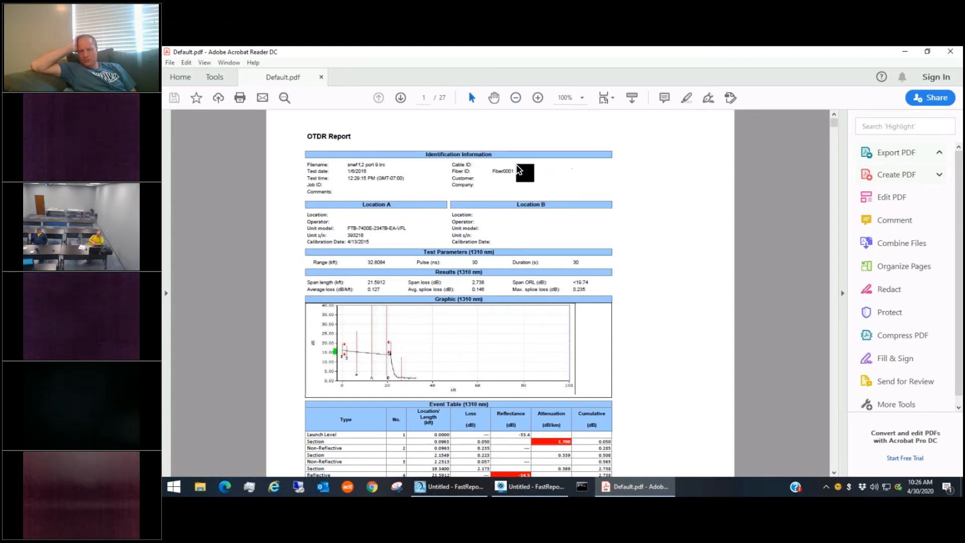
Step: Examine the graph, event table, markers and pass/fail thresholds on the report's 1310 nm page for Fiber0001
{"action": "scroll", "coordinate": [676, 205], "scroll_direction": "down", "scroll_amount": 2}
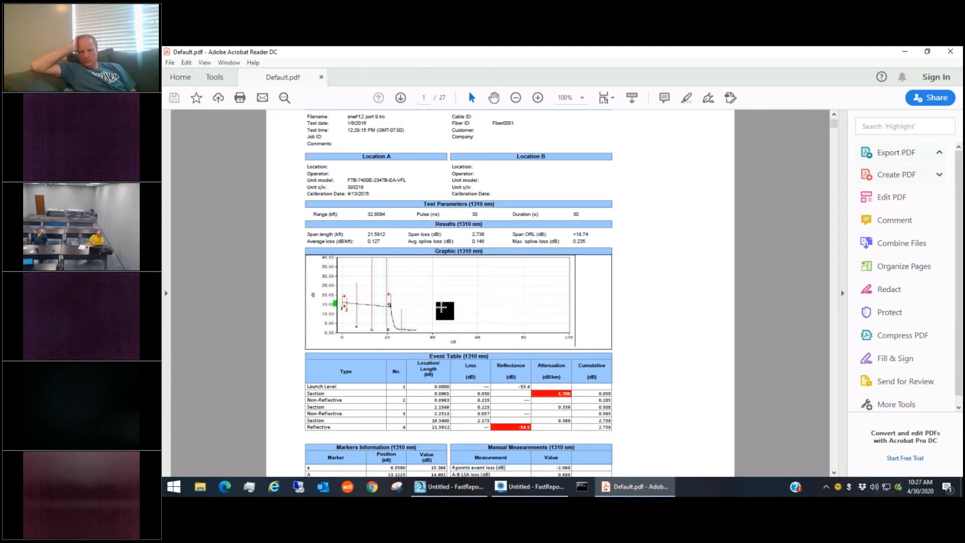
{"action": "scroll", "coordinate": [662, 304], "scroll_direction": "down", "scroll_amount": 1}
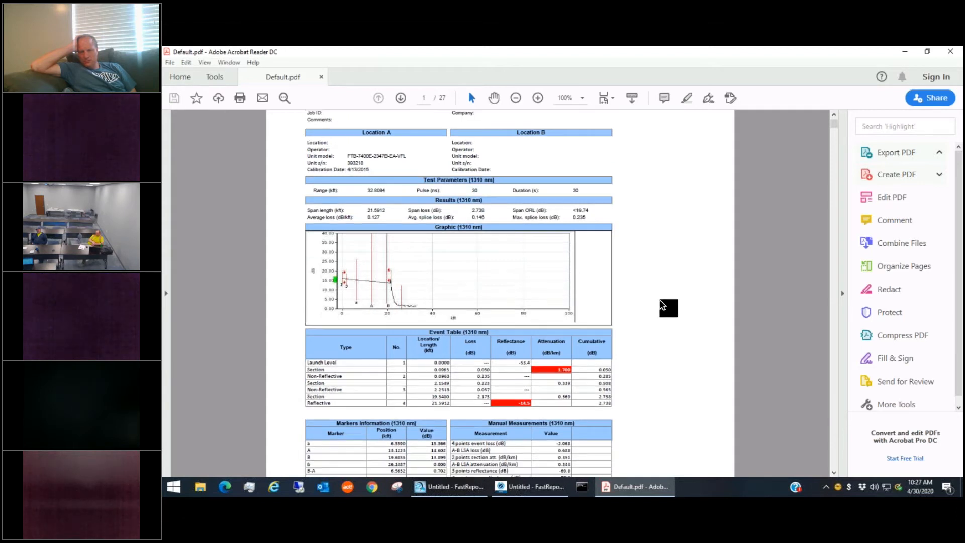
{"action": "scroll", "coordinate": [663, 304], "scroll_direction": "down", "scroll_amount": 4}
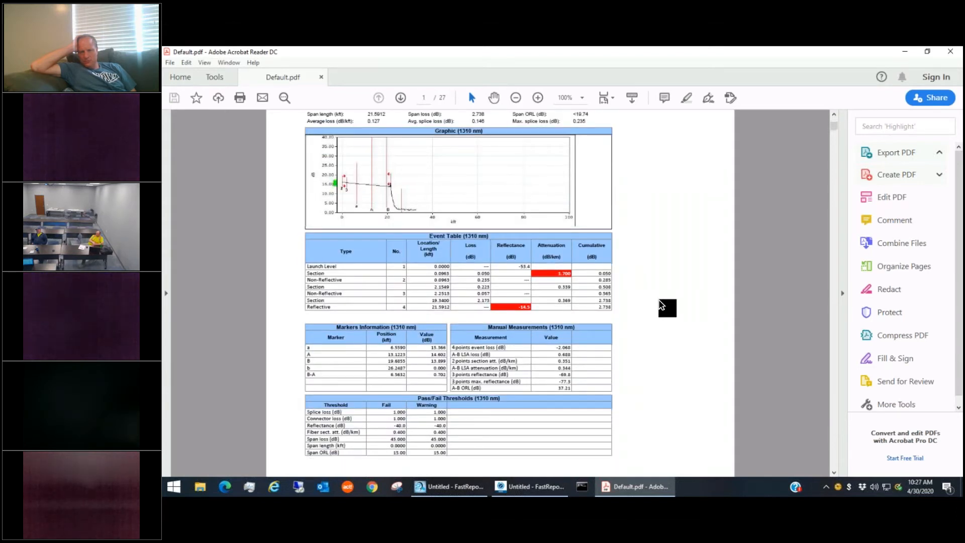
{"action": "scroll", "coordinate": [662, 305], "scroll_direction": "down", "scroll_amount": 2}
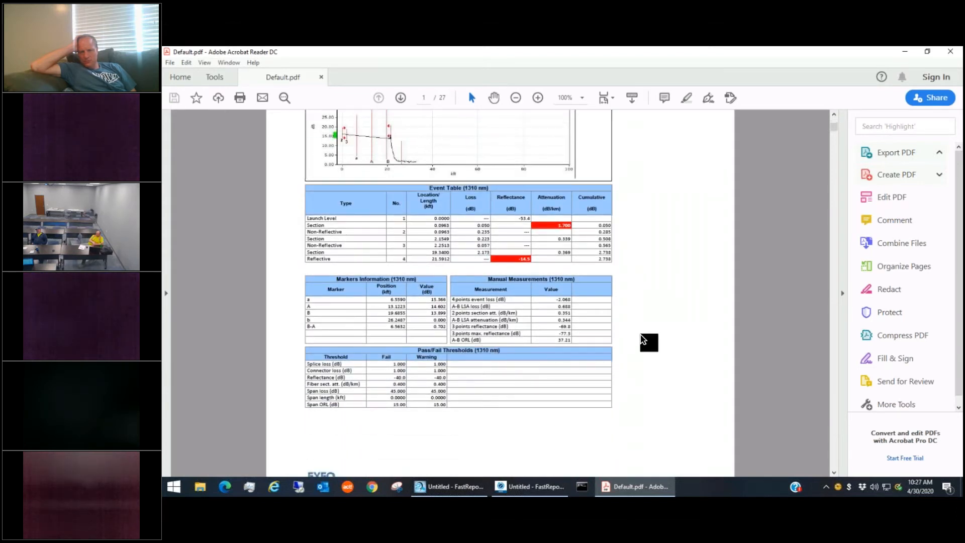
{"action": "scroll", "coordinate": [643, 339], "scroll_direction": "down", "scroll_amount": 2}
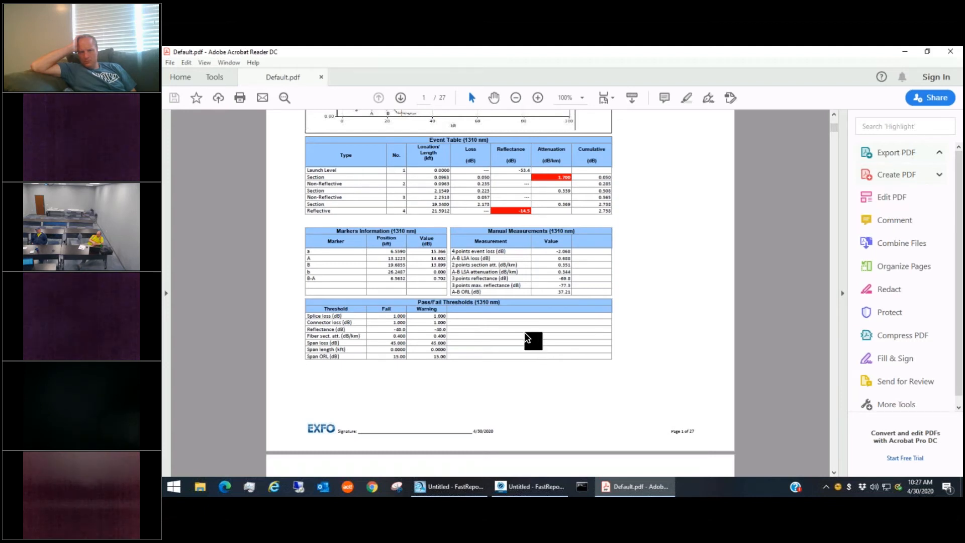
{"action": "scroll", "coordinate": [529, 351], "scroll_direction": "down", "scroll_amount": 2}
Step: Examine the report's 1550 nm and 1625 nm pages for Fiber0001
{"action": "scroll", "coordinate": [531, 347], "scroll_direction": "down", "scroll_amount": 10}
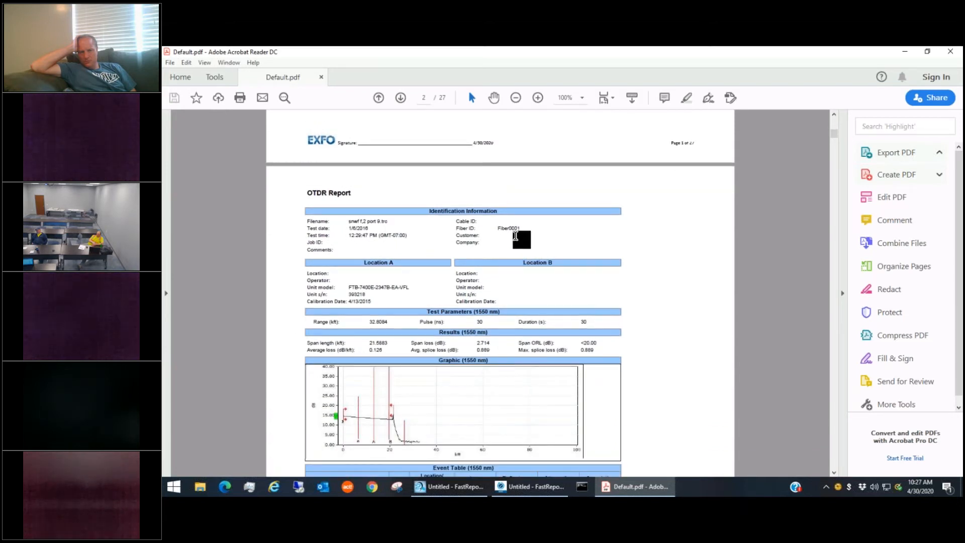
{"action": "scroll", "coordinate": [548, 325], "scroll_direction": "down", "scroll_amount": 15}
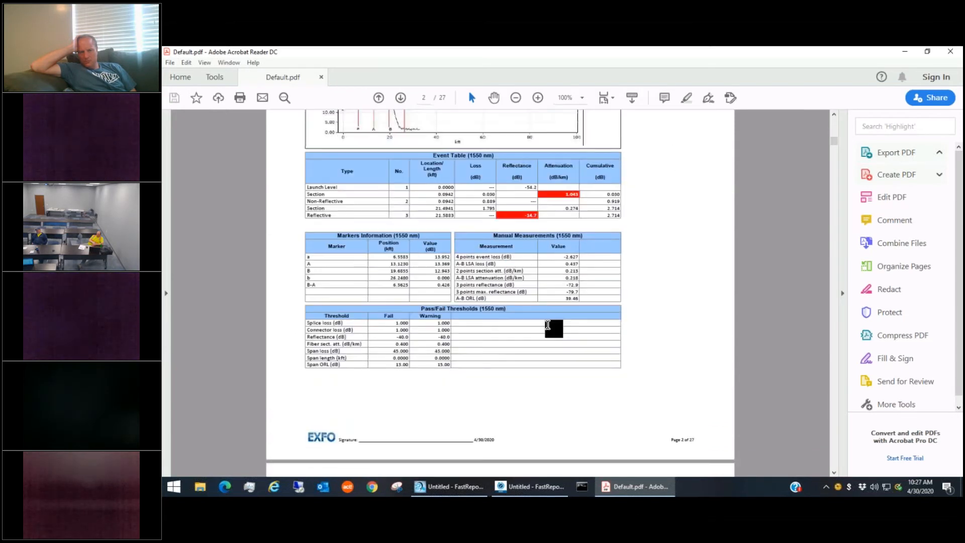
{"action": "scroll", "coordinate": [548, 325], "scroll_direction": "down", "scroll_amount": 9}
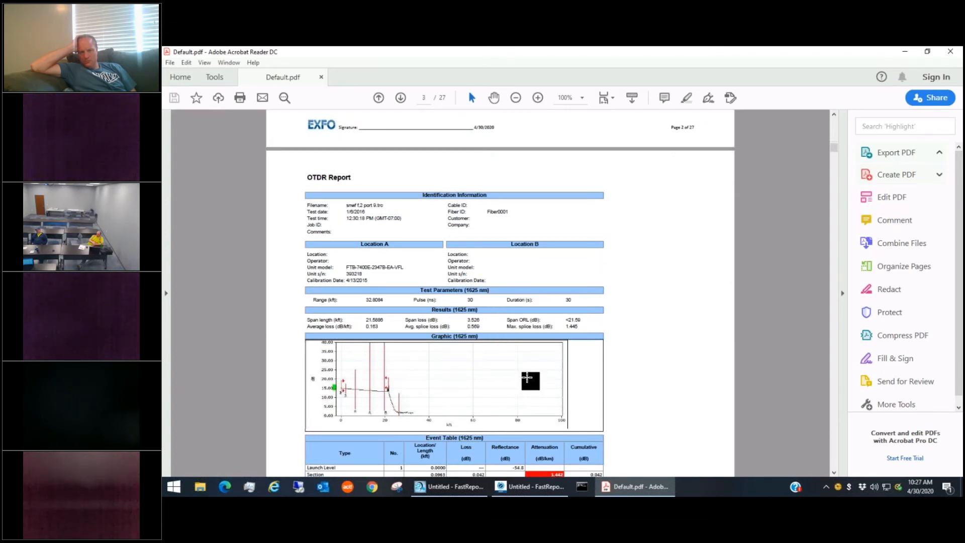
{"action": "scroll", "coordinate": [526, 376], "scroll_direction": "down", "scroll_amount": 5}
{"action": "scroll", "coordinate": [527, 376], "scroll_direction": "down", "scroll_amount": 12}
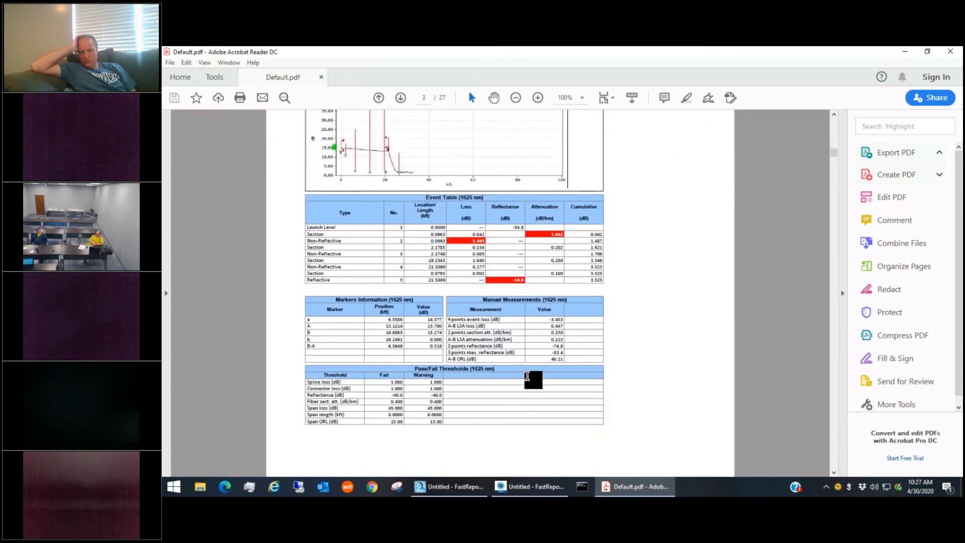
{"action": "scroll", "coordinate": [527, 375], "scroll_direction": "down", "scroll_amount": 2}
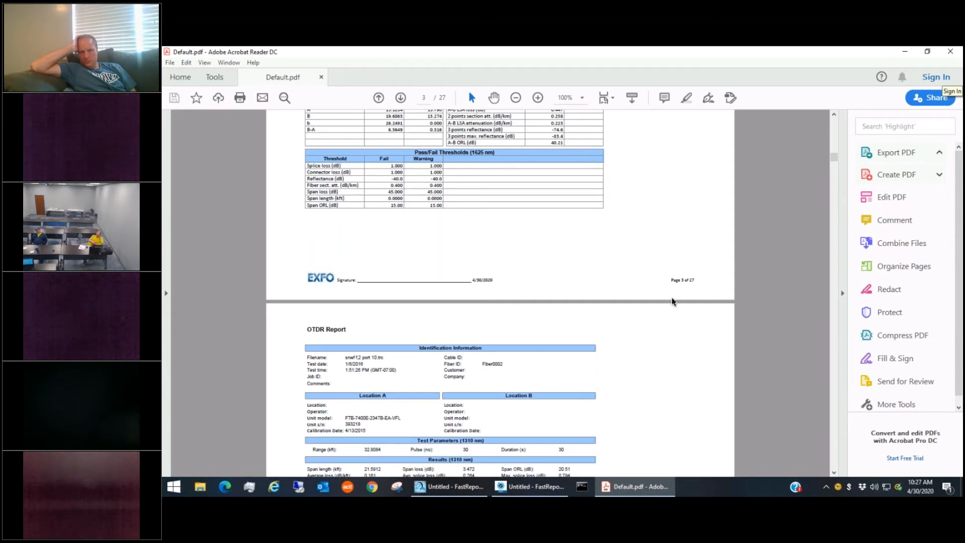
Step: Check the report's 1310 nm page for Fiber0002, and close the PDF report
{"action": "scroll", "coordinate": [634, 343], "scroll_direction": "down", "scroll_amount": 3}
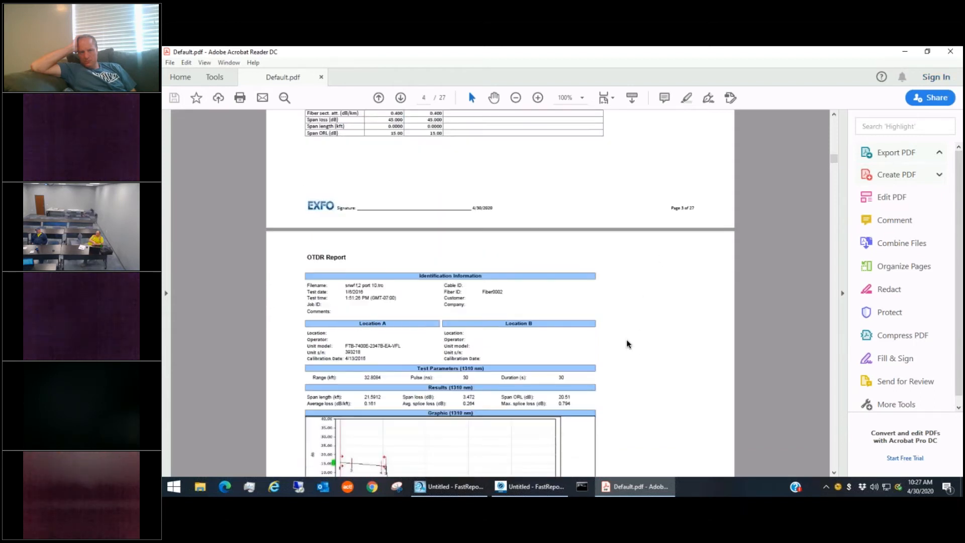
{"action": "scroll", "coordinate": [605, 316], "scroll_direction": "down", "scroll_amount": 3}
{"action": "scroll", "coordinate": [604, 316], "scroll_direction": "down", "scroll_amount": 4}
{"action": "scroll", "coordinate": [605, 317], "scroll_direction": "up", "scroll_amount": 5}
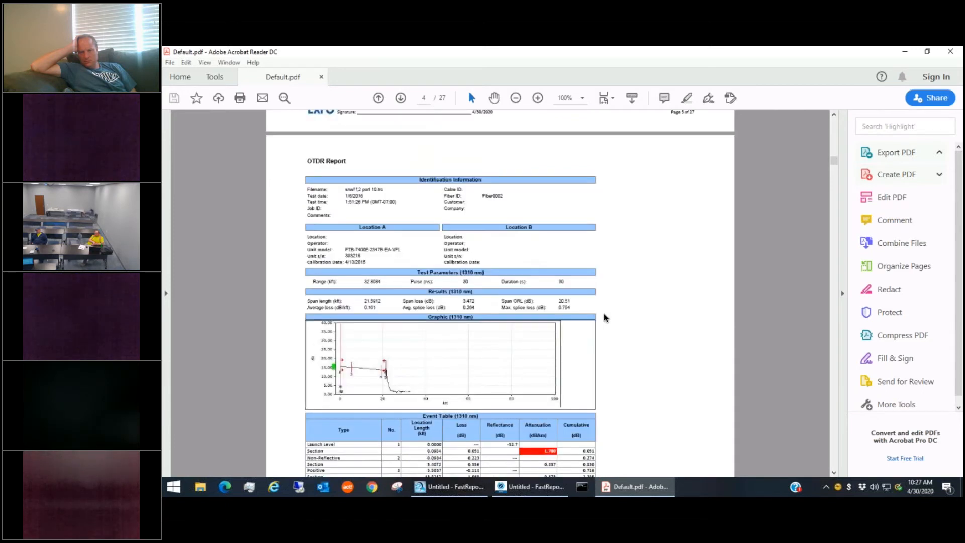
{"action": "scroll", "coordinate": [604, 318], "scroll_direction": "up", "scroll_amount": 1}
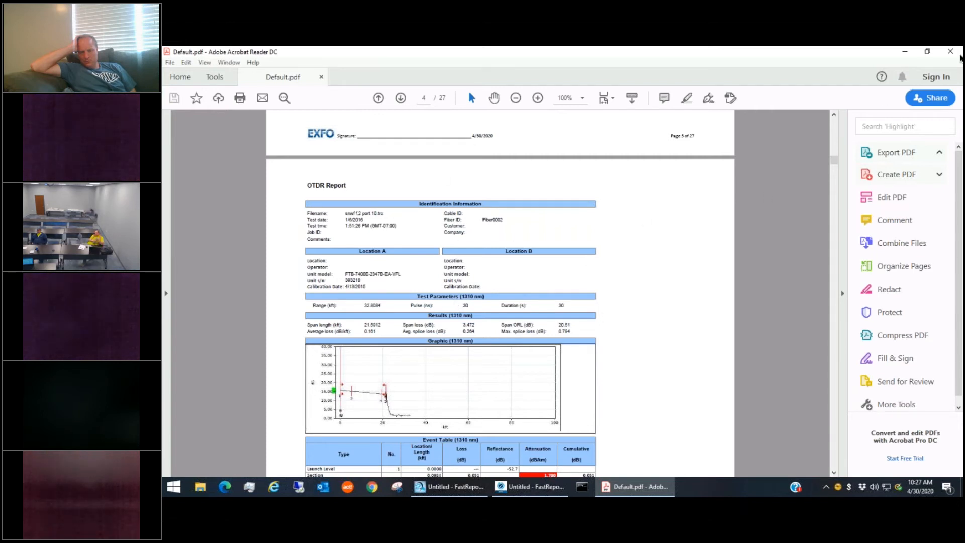
{"action": "double_click", "coordinate": [860, 58]}
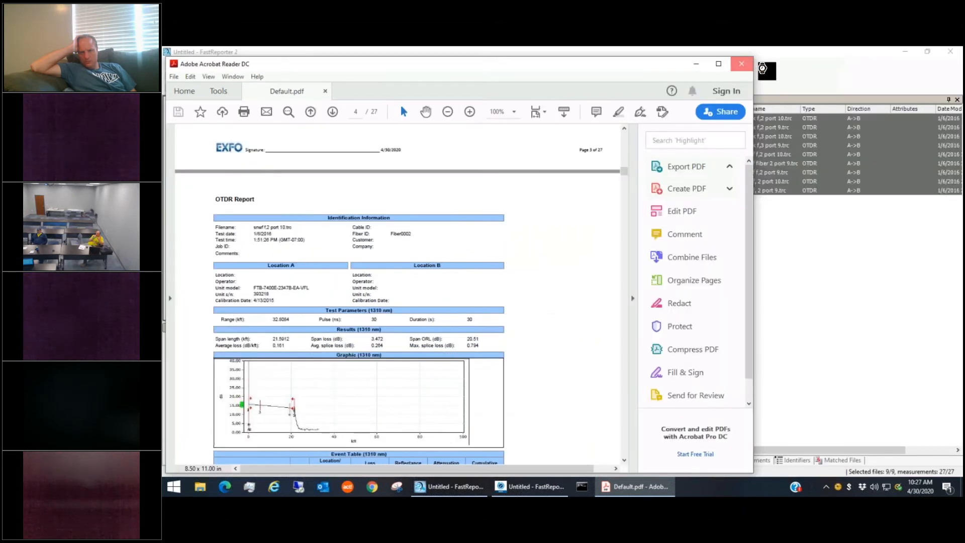
{"action": "left_click", "coordinate": [743, 62]}
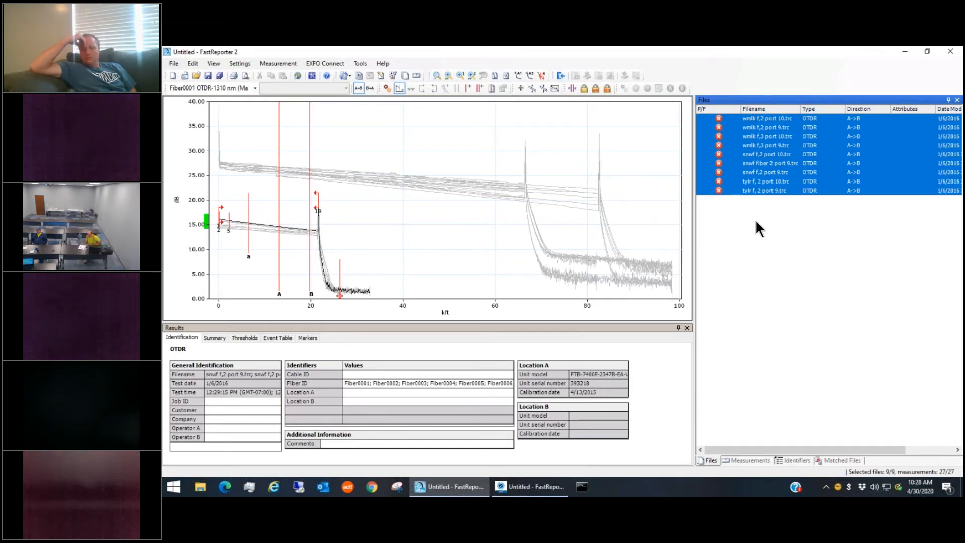
Step: Add the six OLTS test files, from snwf f,2 port 9.olts through wmlk f,3 port 10.olts, from the samples folder
{"action": "left_click", "coordinate": [755, 117]}
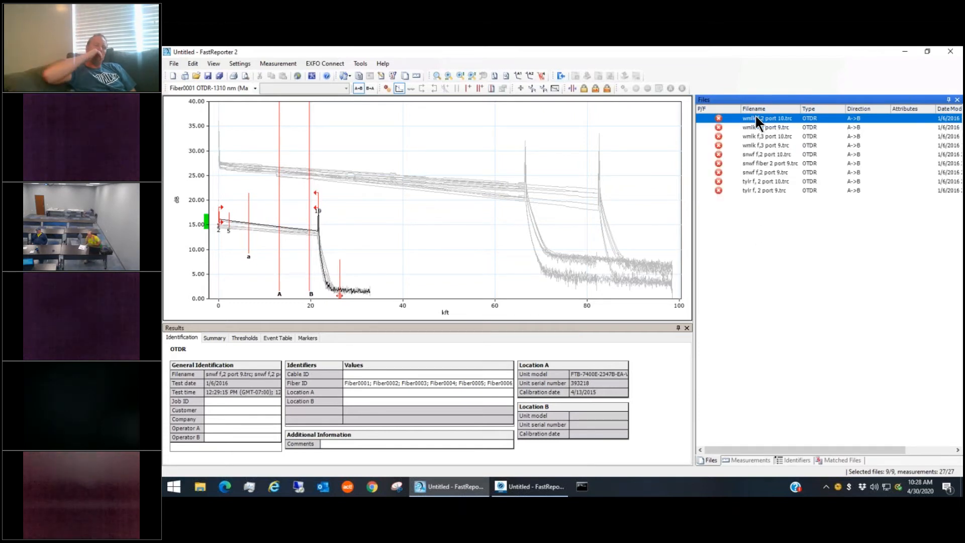
{"action": "right_click", "coordinate": [755, 243]}
{"action": "left_click", "coordinate": [774, 249]}
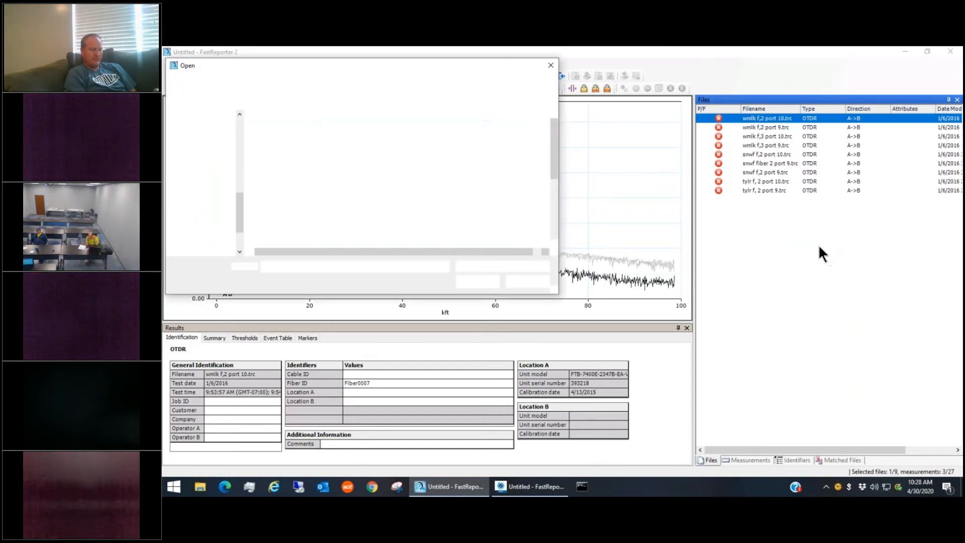
{"action": "left_click_drag", "start_coordinate": [553, 141], "coordinate": [553, 170]}
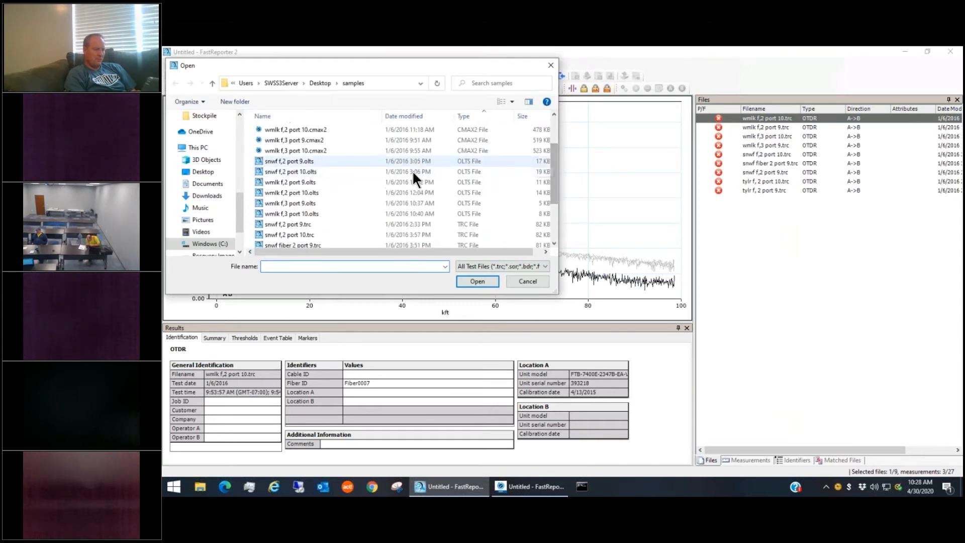
{"action": "left_click", "coordinate": [455, 161]}
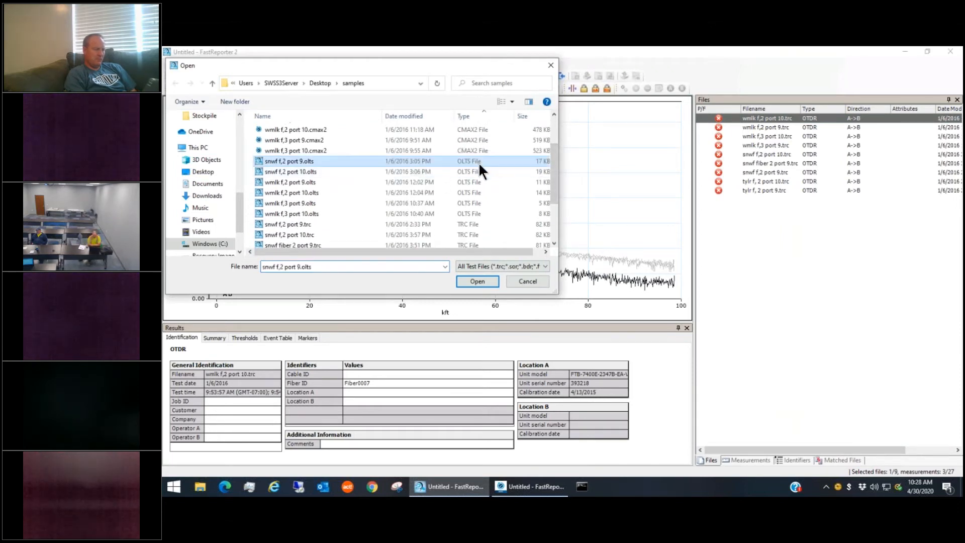
{"action": "left_click", "coordinate": [471, 214], "text": "shift"}
{"action": "left_click", "coordinate": [476, 280]}
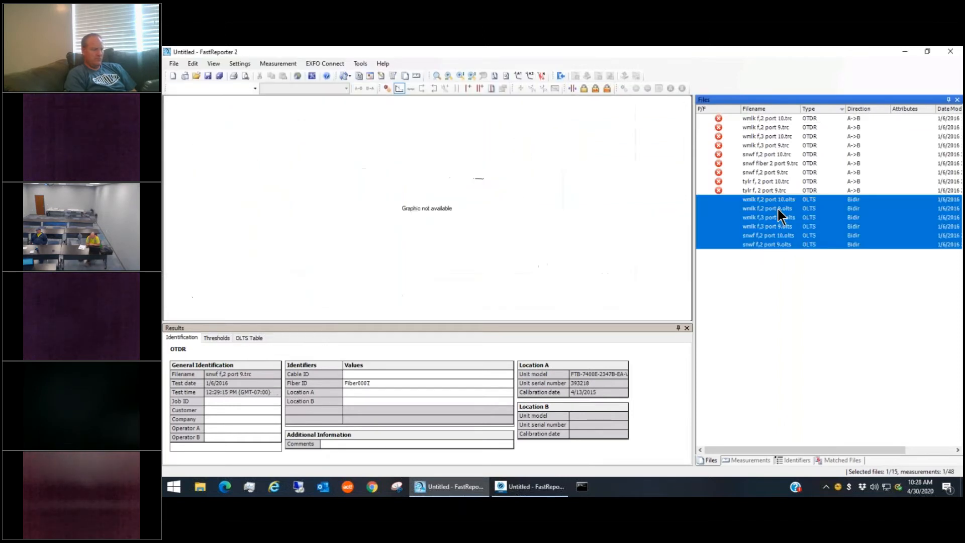
Step: Examine the identification data, thresholds and OLTS Table of the added OLTS files
{"action": "left_click", "coordinate": [779, 199]}
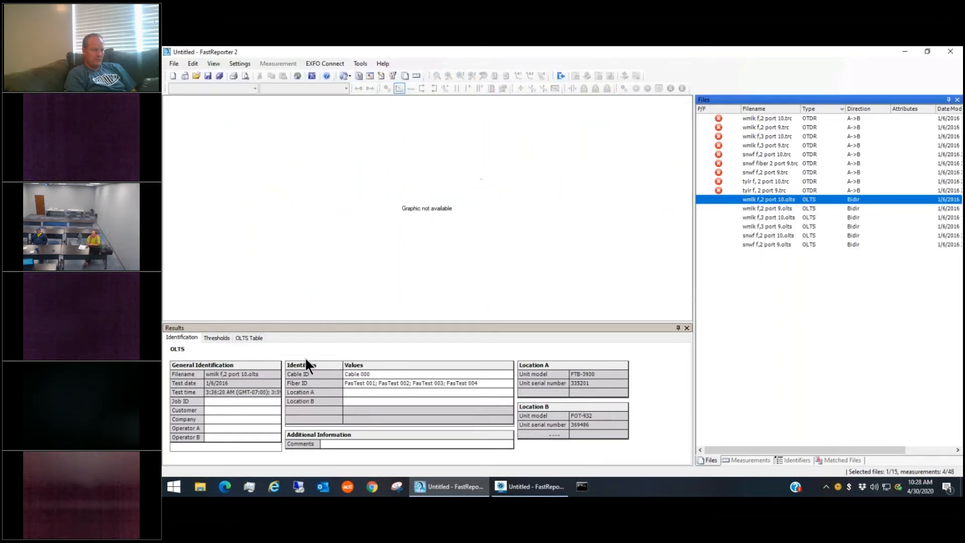
{"action": "left_click", "coordinate": [770, 165]}
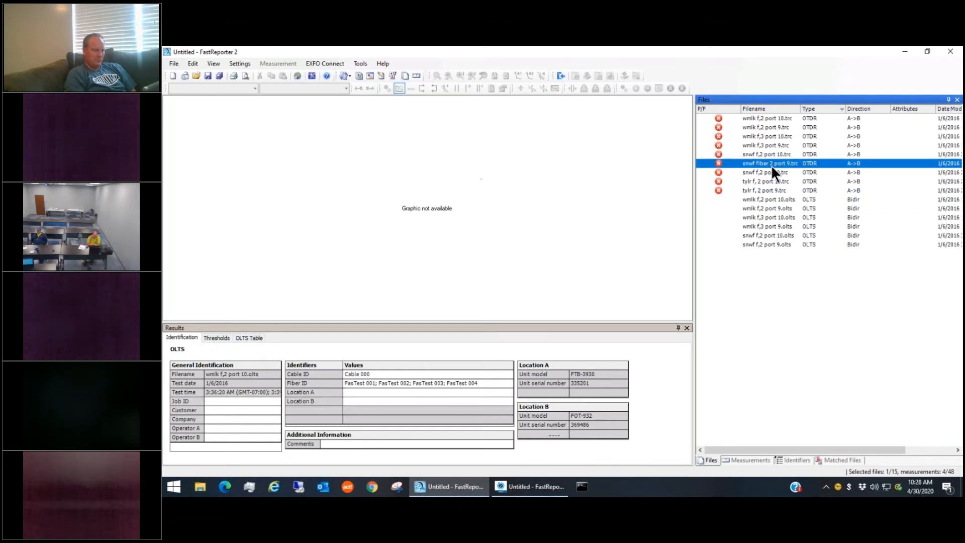
{"action": "left_click", "coordinate": [778, 210]}
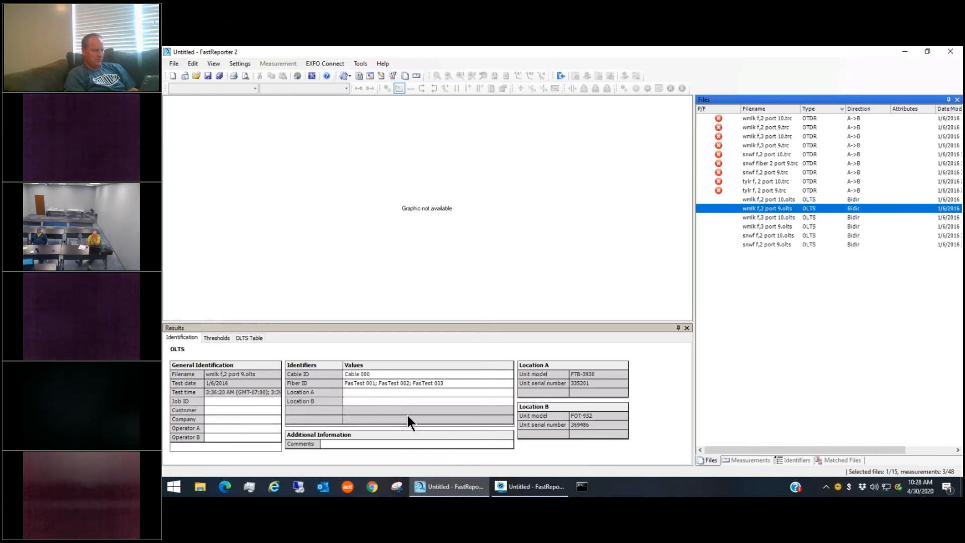
{"action": "left_click", "coordinate": [215, 337]}
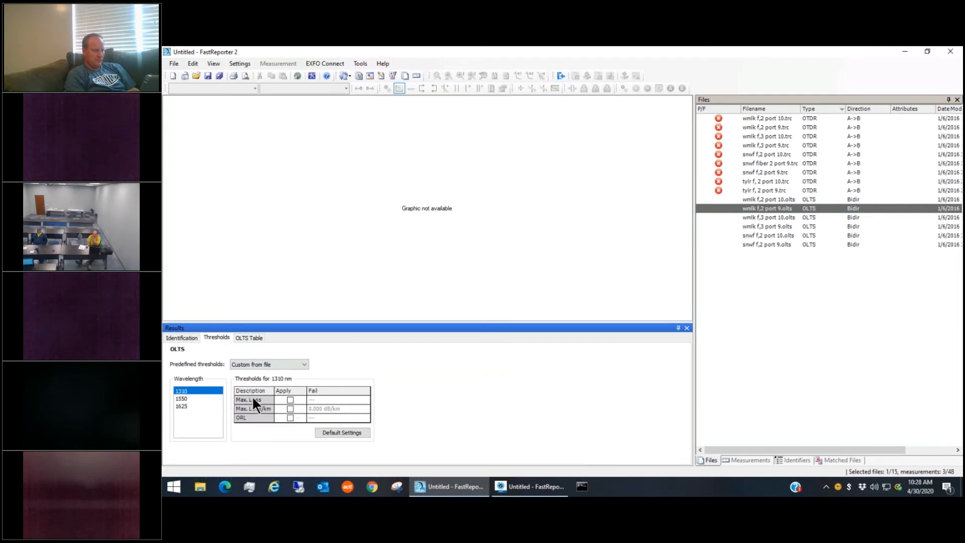
{"action": "left_click", "coordinate": [249, 337]}
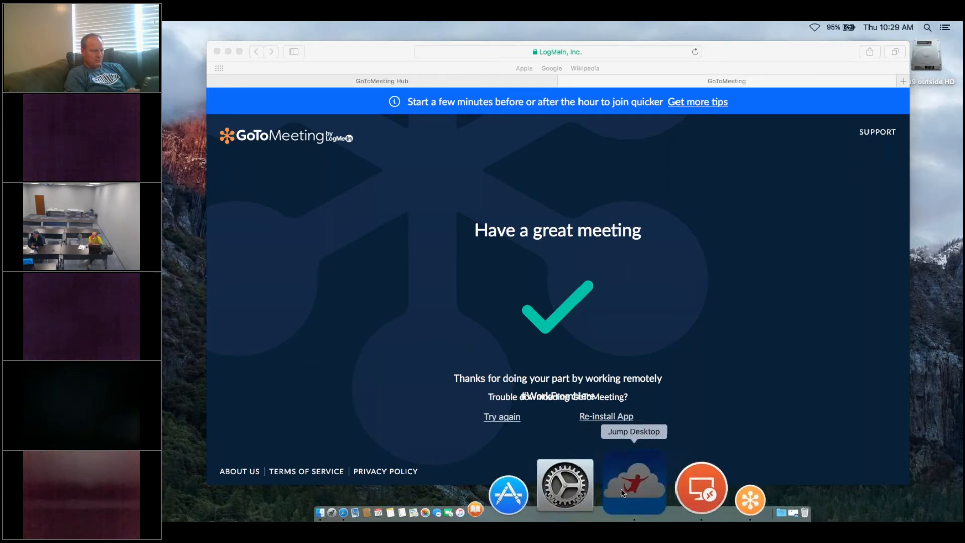
{"action": "left_click", "coordinate": [620, 488]}
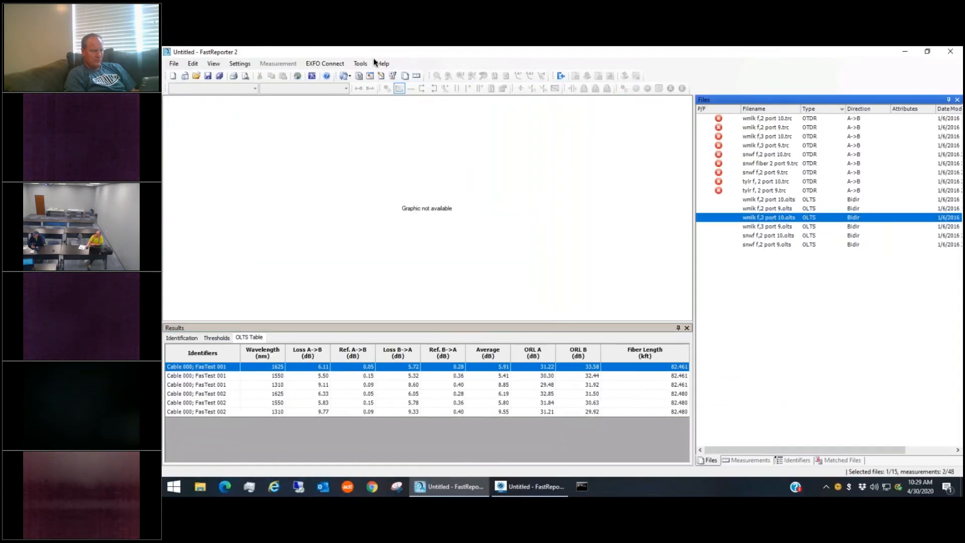
Step: Generate a PDF report of all six OLTS files with the FasTest template, replacing the existing Default file, and close the report
{"action": "left_click", "coordinate": [767, 199]}
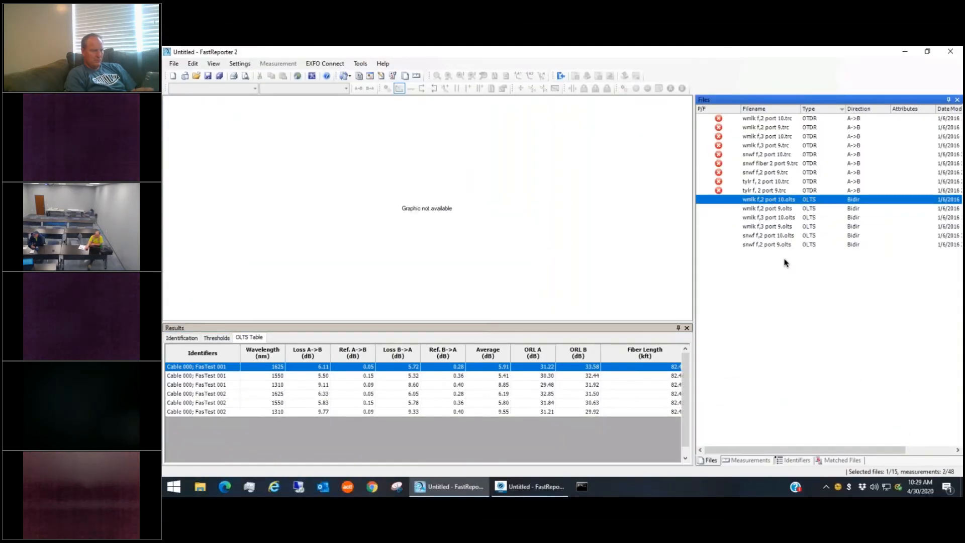
{"action": "left_click", "coordinate": [770, 244], "text": "shift"}
{"action": "left_click", "coordinate": [360, 63]}
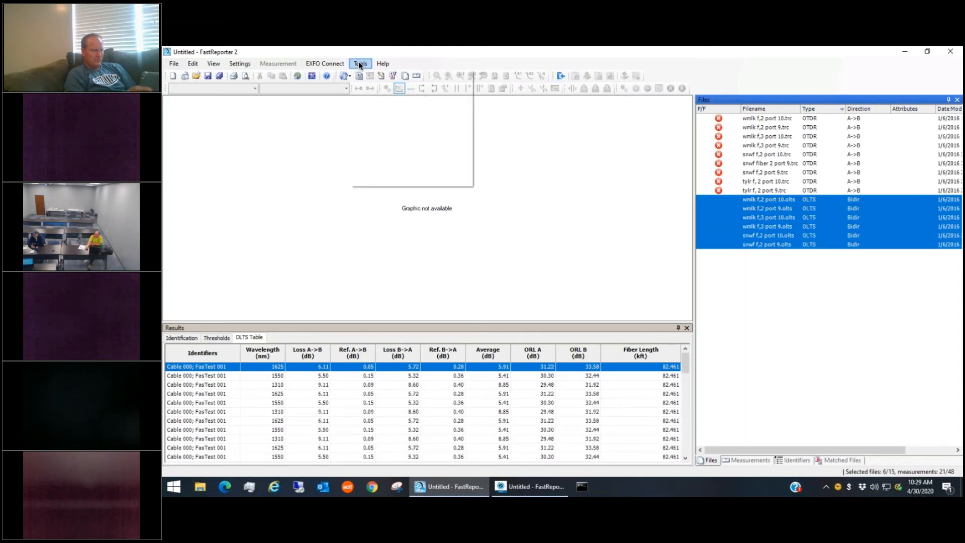
{"action": "left_click", "coordinate": [396, 78]}
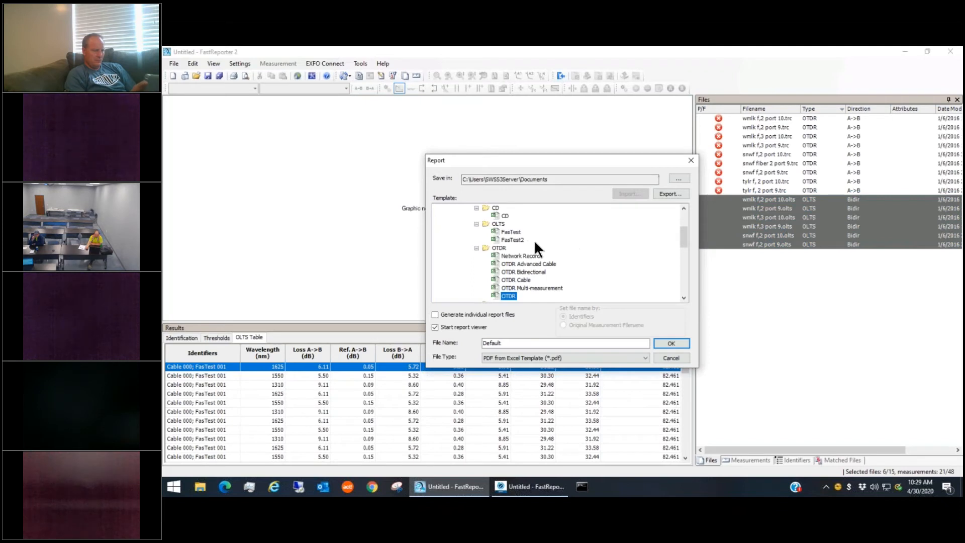
{"action": "left_click", "coordinate": [513, 232]}
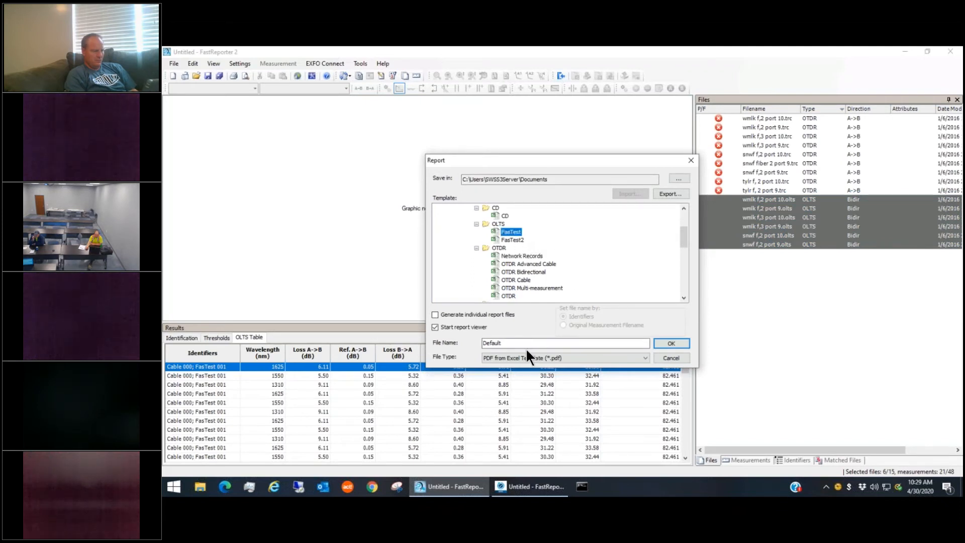
{"action": "left_click", "coordinate": [666, 344]}
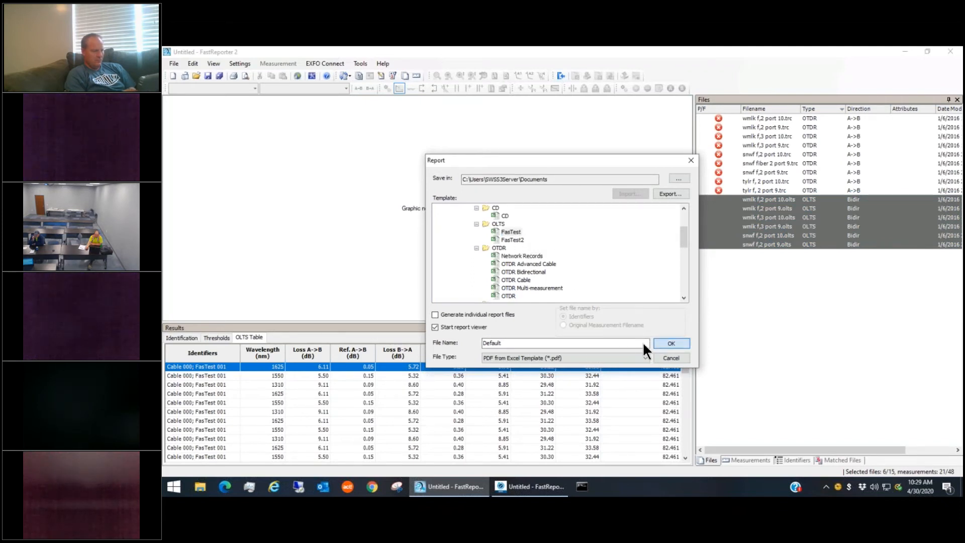
{"action": "left_click", "coordinate": [590, 298]}
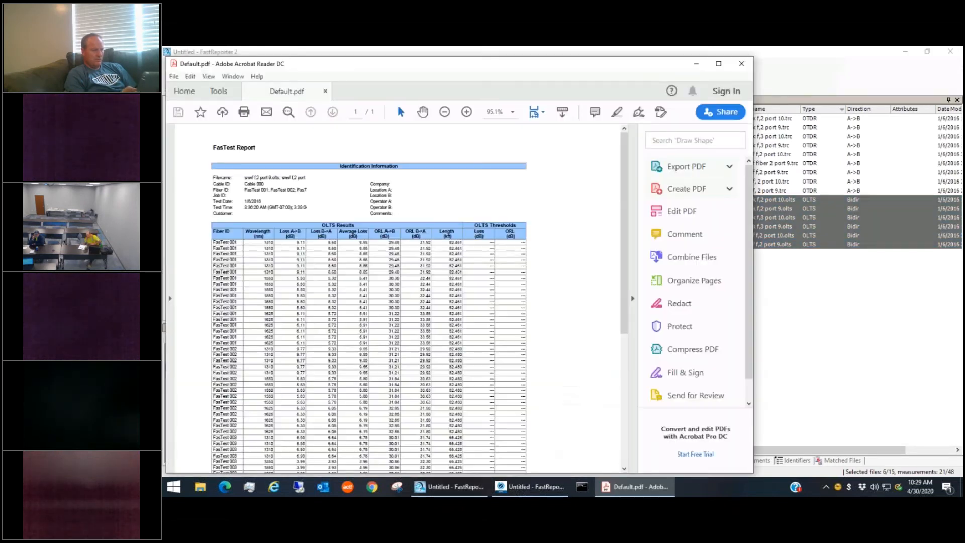
{"action": "left_click", "coordinate": [741, 64]}
Step: Generate an Excel report of the six OLTS files with the FasTest template, replacing the existing Default.xls
{"action": "left_click", "coordinate": [360, 63]}
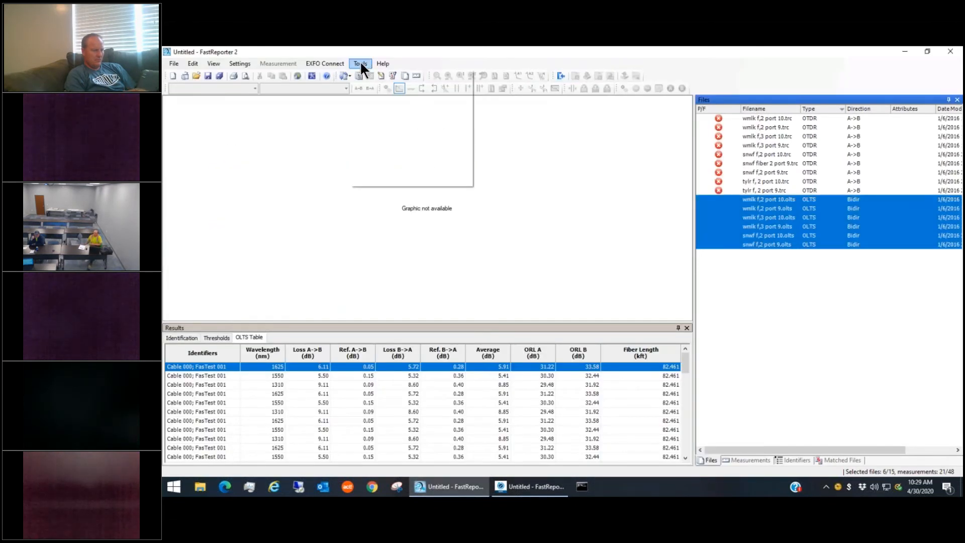
{"action": "left_click", "coordinate": [408, 75]}
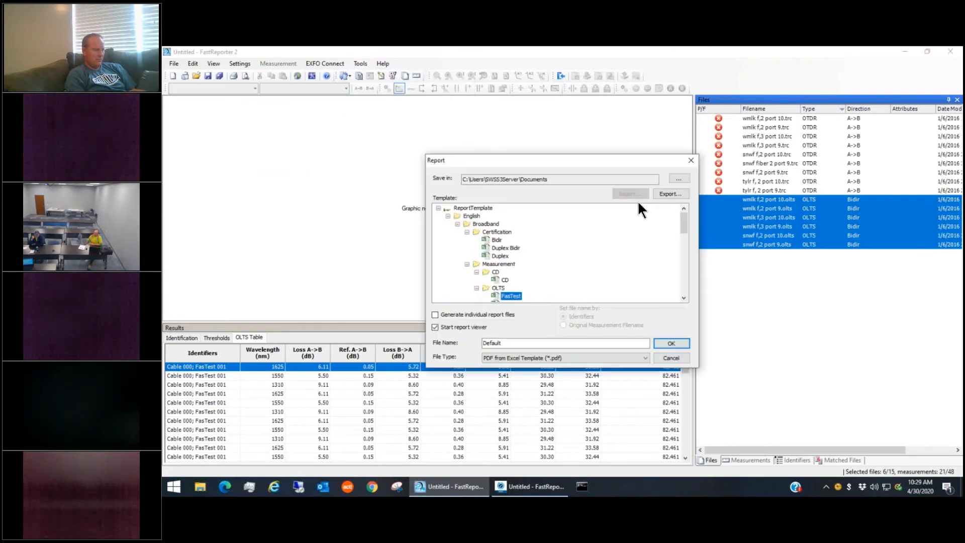
{"action": "left_click", "coordinate": [646, 358]}
{"action": "left_click", "coordinate": [572, 366]}
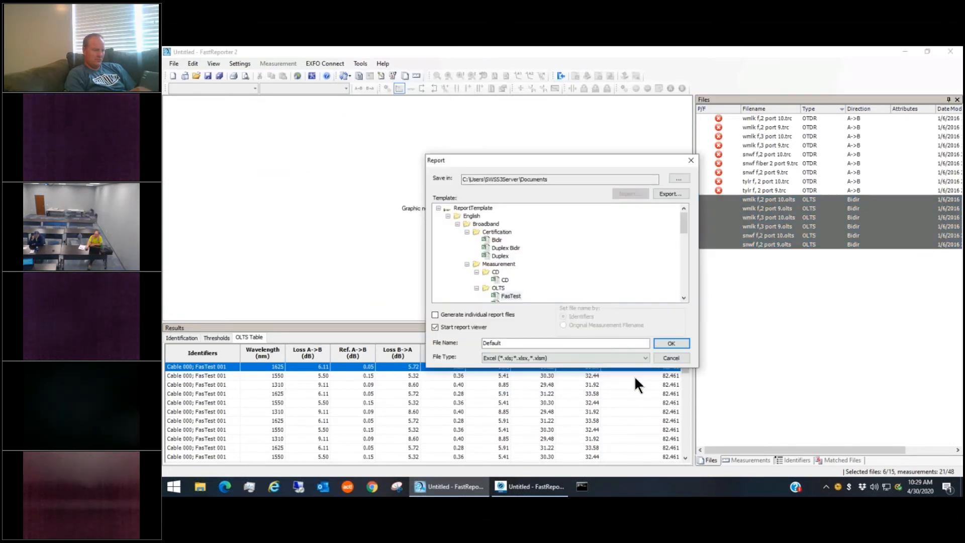
{"action": "left_click_drag", "start_coordinate": [683, 227], "coordinate": [682, 236]}
{"action": "left_click", "coordinate": [667, 340]}
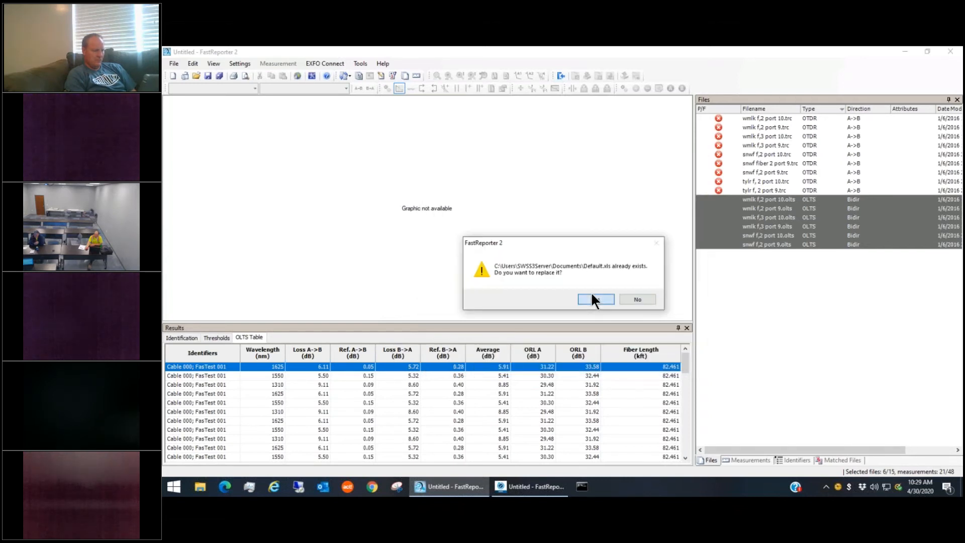
{"action": "left_click", "coordinate": [592, 297]}
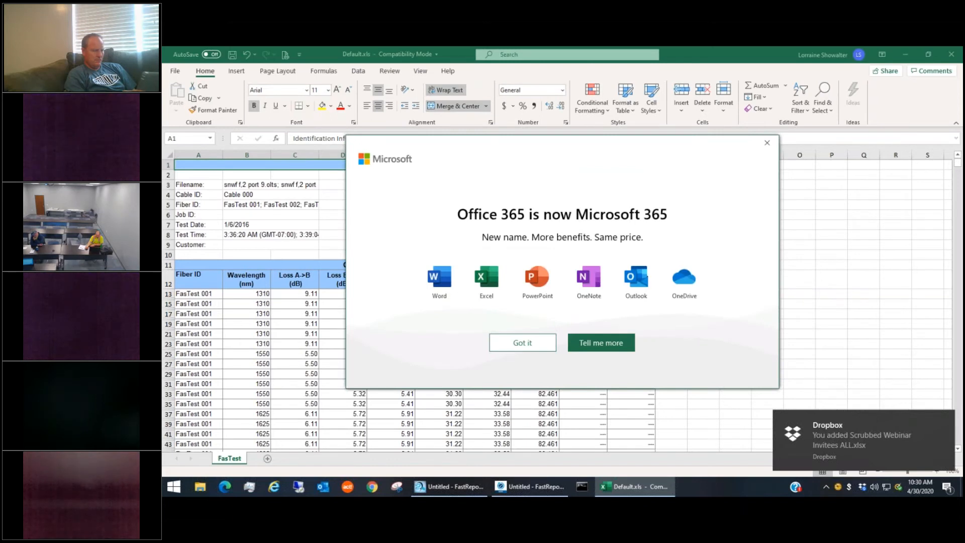
Step: Dismiss the Microsoft 365 notice and adjust the width of column G in the Excel report
{"action": "left_click", "coordinate": [767, 143]}
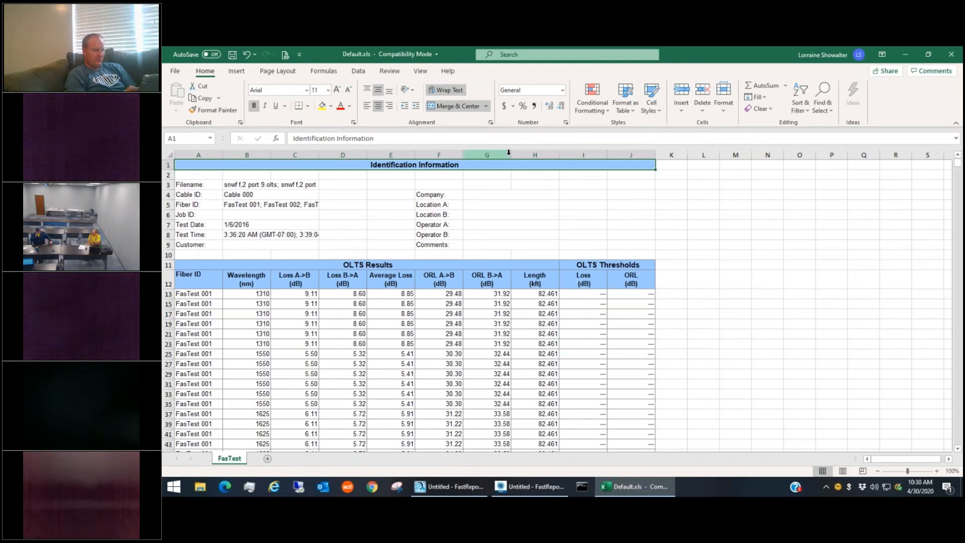
{"action": "left_click_drag", "start_coordinate": [512, 156], "coordinate": [550, 155]}
{"action": "left_click_drag", "start_coordinate": [549, 155], "coordinate": [514, 155]}
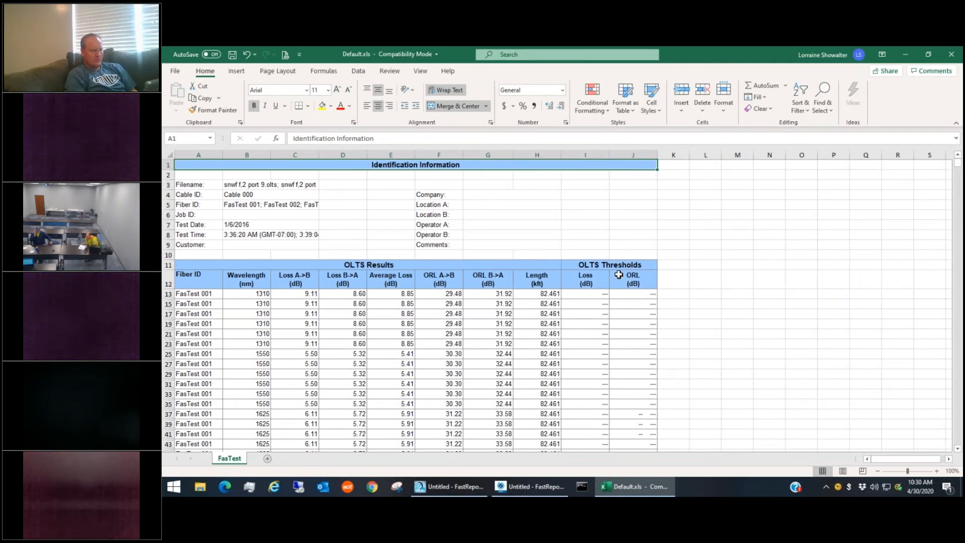
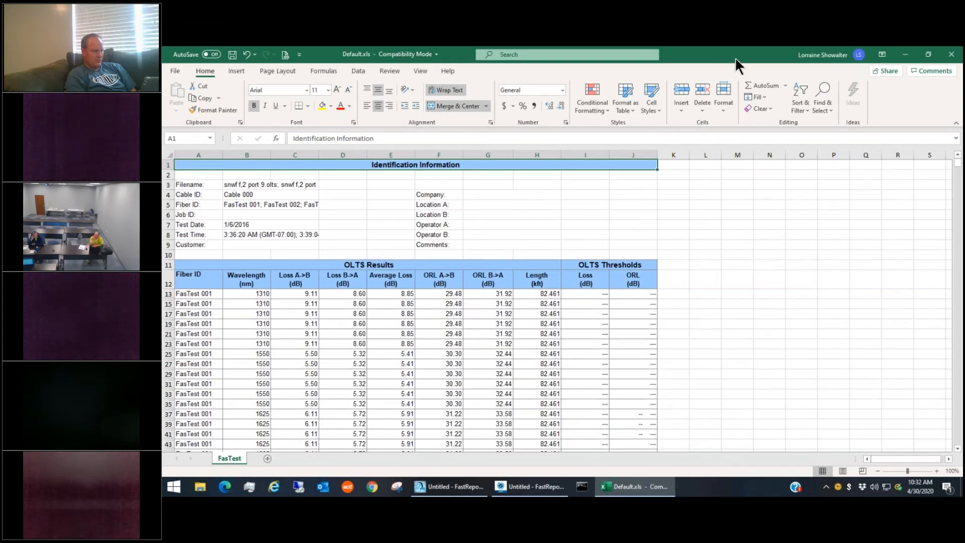
Step: Close the Default.xls workbook and return to FastReporter 2
{"action": "double_click", "coordinate": [718, 65]}
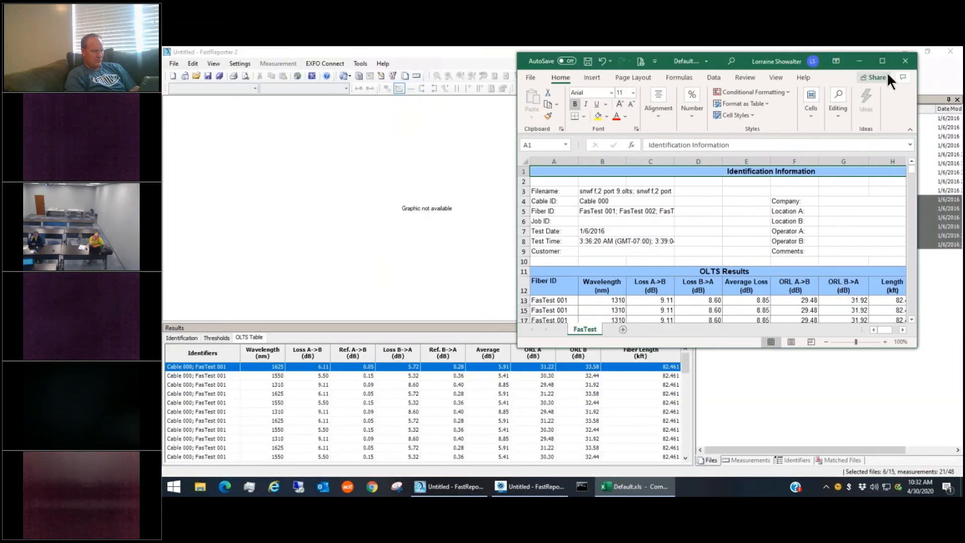
{"action": "left_click", "coordinate": [905, 61]}
{"action": "left_click", "coordinate": [563, 275]}
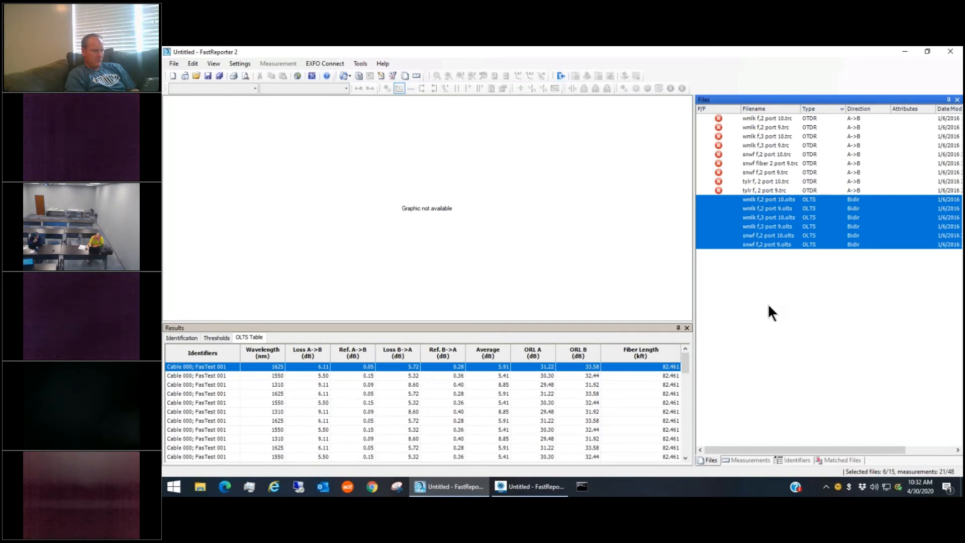
Step: Compare the results views of wmlk f,3 port 10.trc, wmlk f,3 port 10.olts and wmlk f,3 port 9.trc
{"action": "left_click", "coordinate": [769, 136]}
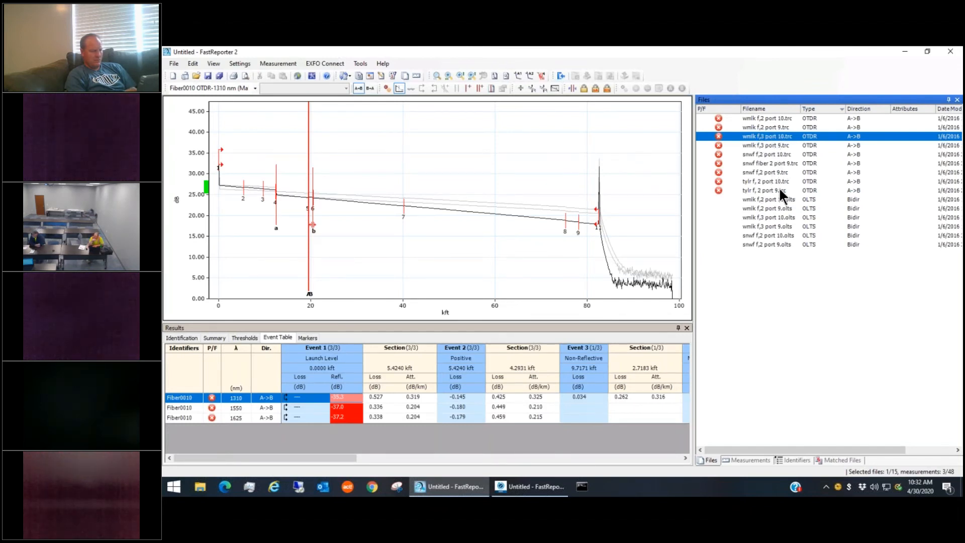
{"action": "left_click", "coordinate": [765, 216]}
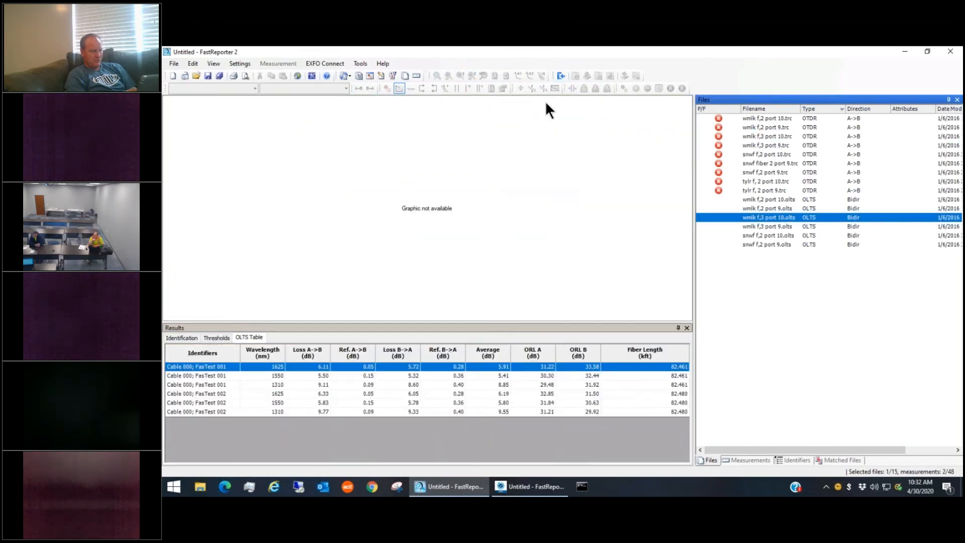
{"action": "left_click", "coordinate": [771, 145]}
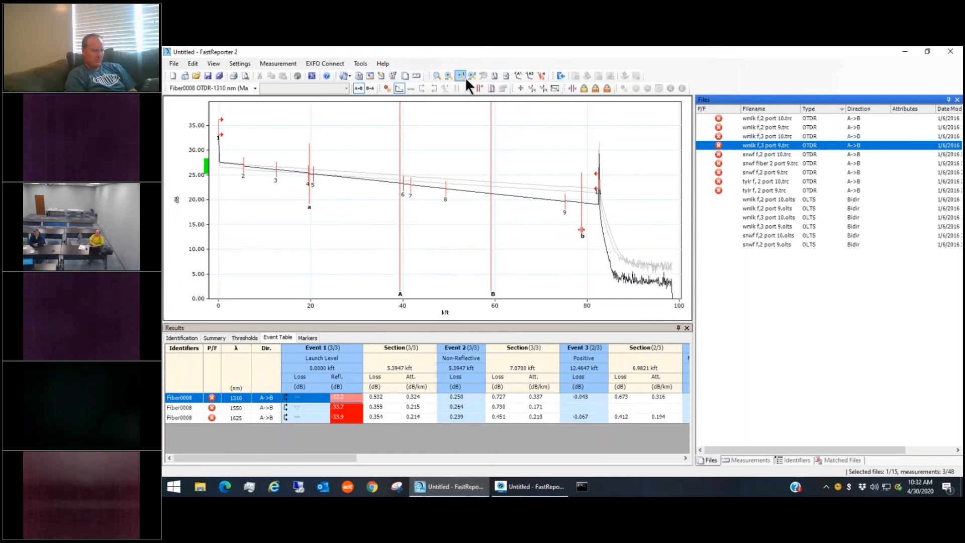
Step: Try the graph's zoom tools on the wmlk f,3 port 9.trc trace, and restore the full trace view
{"action": "left_click", "coordinate": [448, 76]}
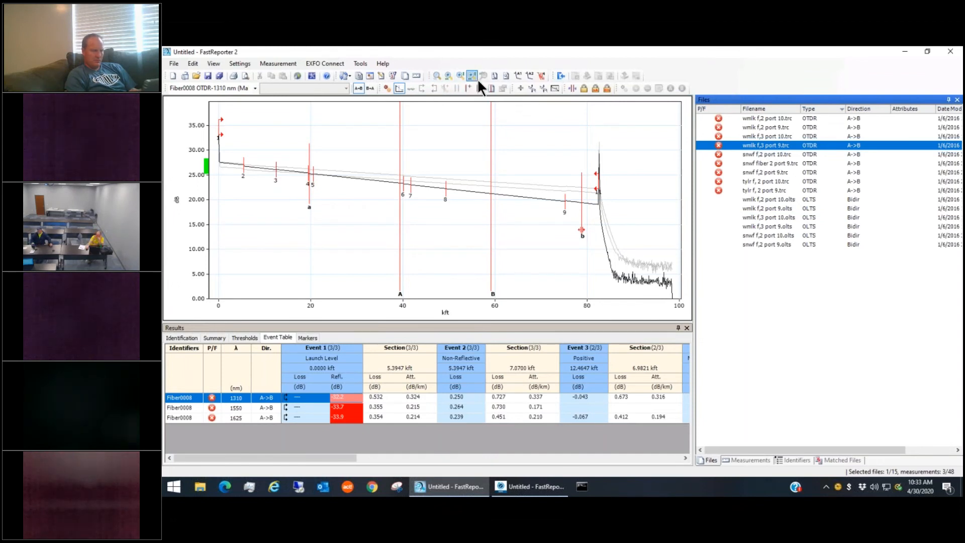
{"action": "left_click", "coordinate": [460, 76]}
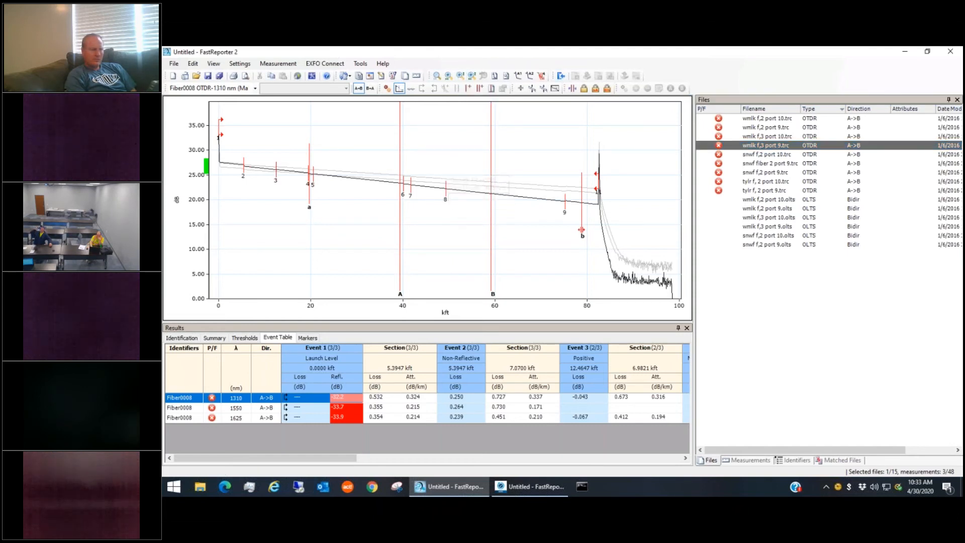
{"action": "left_click", "coordinate": [435, 174]}
{"action": "mouse_move", "coordinate": [472, 166]}
{"action": "left_mouse_down"}
{"action": "mouse_move", "coordinate": [430, 153]}
{"action": "mouse_move", "coordinate": [452, 155]}
{"action": "left_mouse_up"}
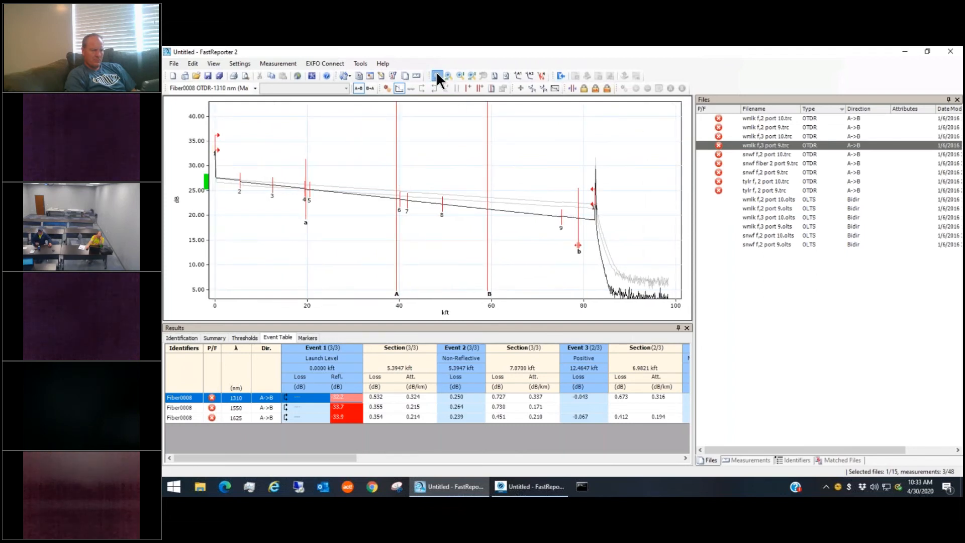
{"action": "left_click", "coordinate": [437, 75]}
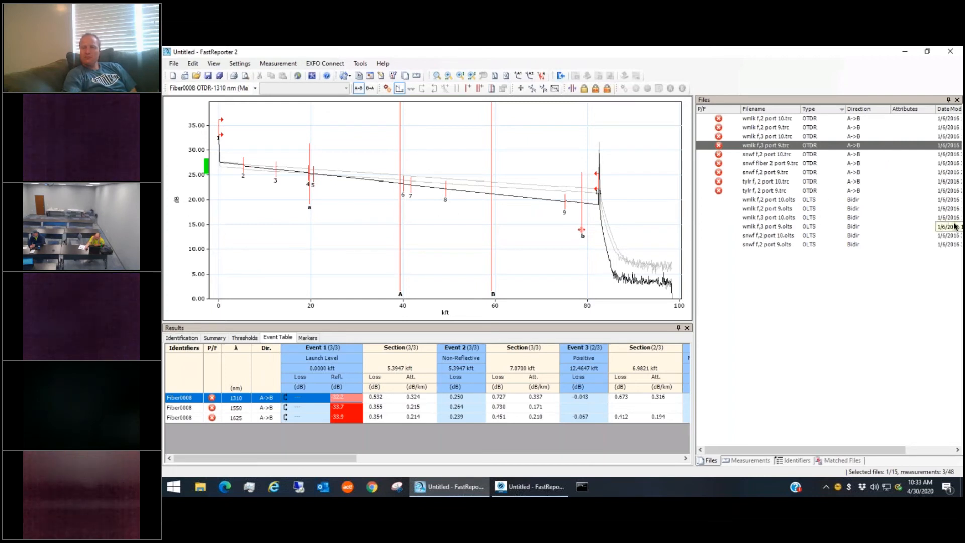
{"action": "key", "text": "ctrl+Left"}
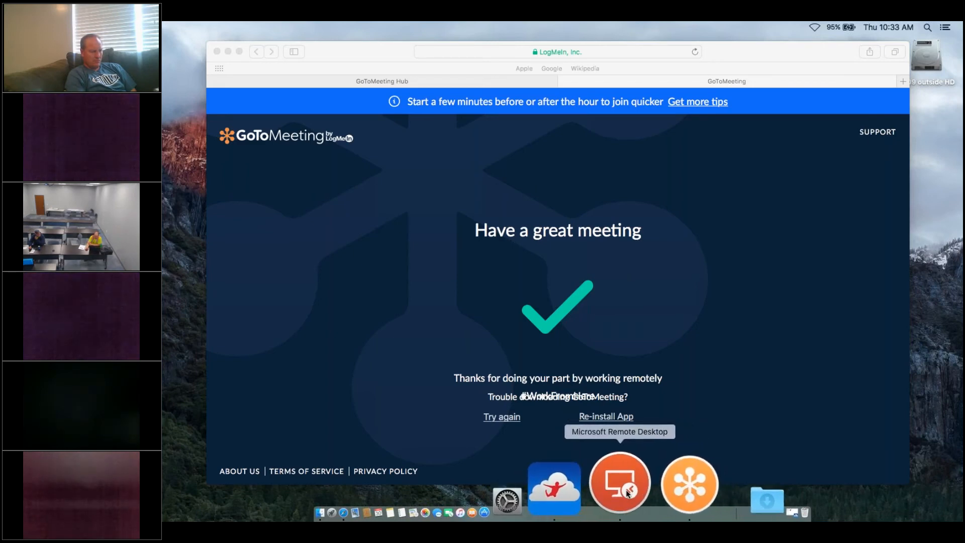
{"action": "left_click", "coordinate": [623, 489]}
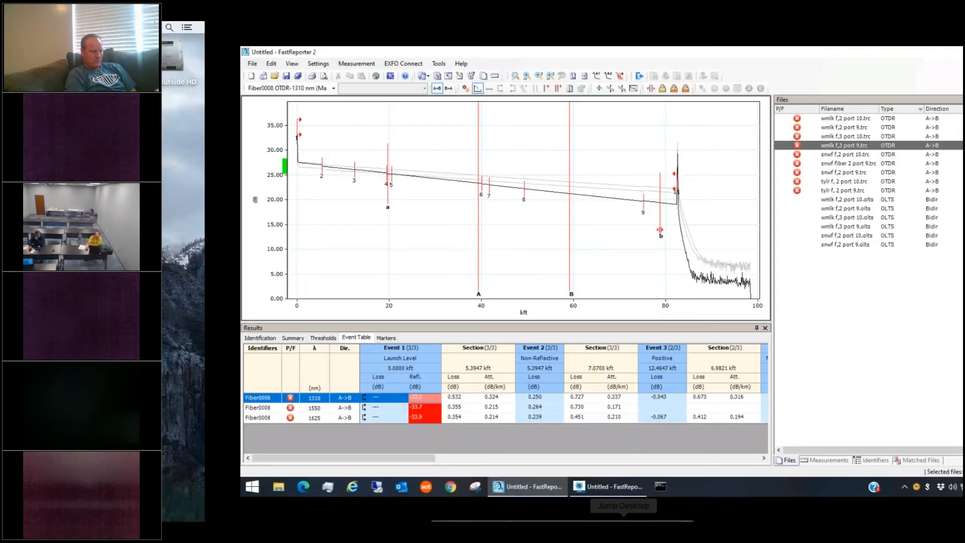
{"action": "key", "text": "ctrl+Left"}
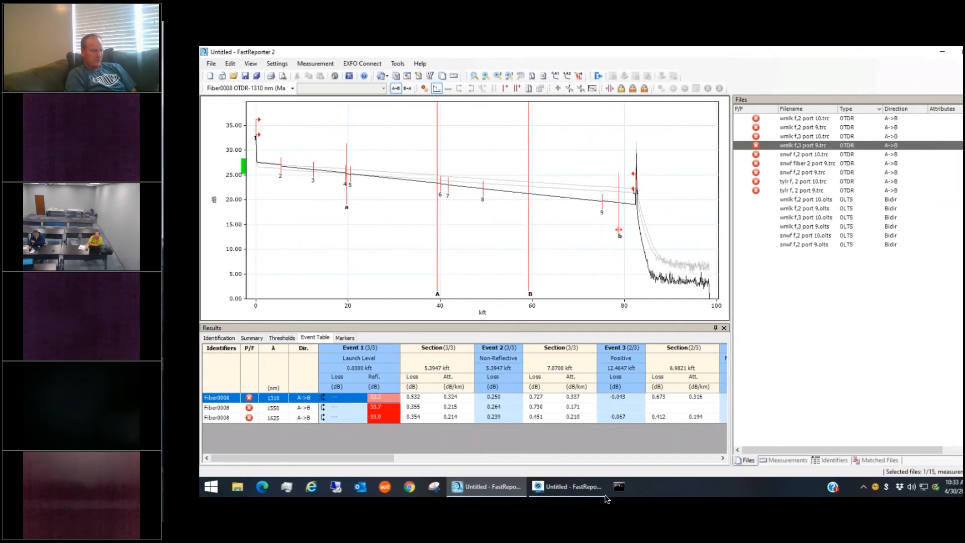
{"action": "left_click", "coordinate": [625, 495]}
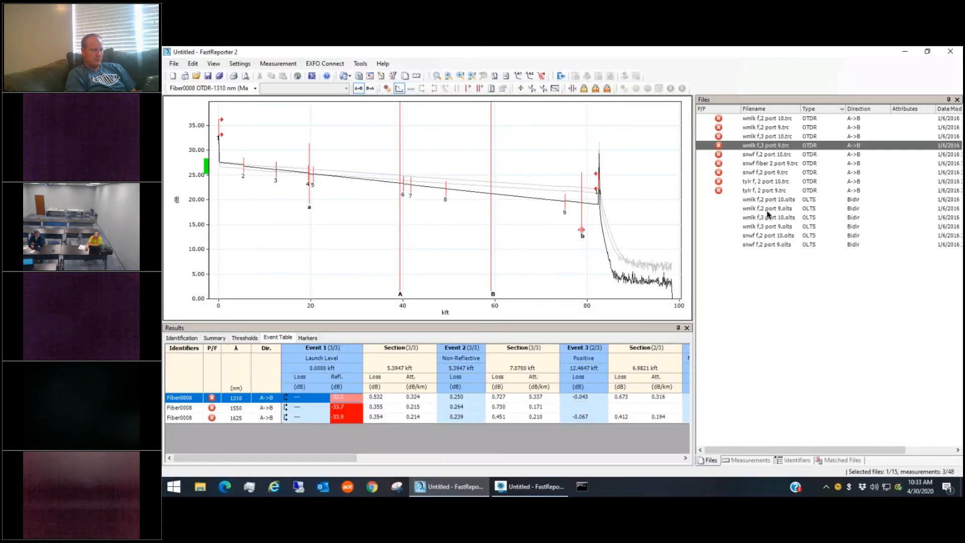
Step: Examine the OLTS table and the identification data of wmlk f,2 port 9.olts
{"action": "left_click", "coordinate": [766, 210]}
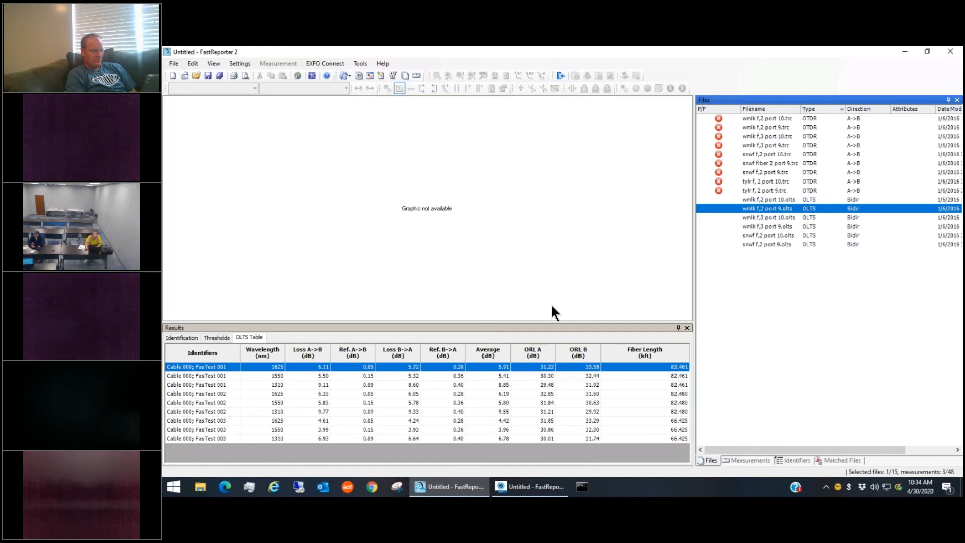
{"action": "left_click", "coordinate": [186, 338]}
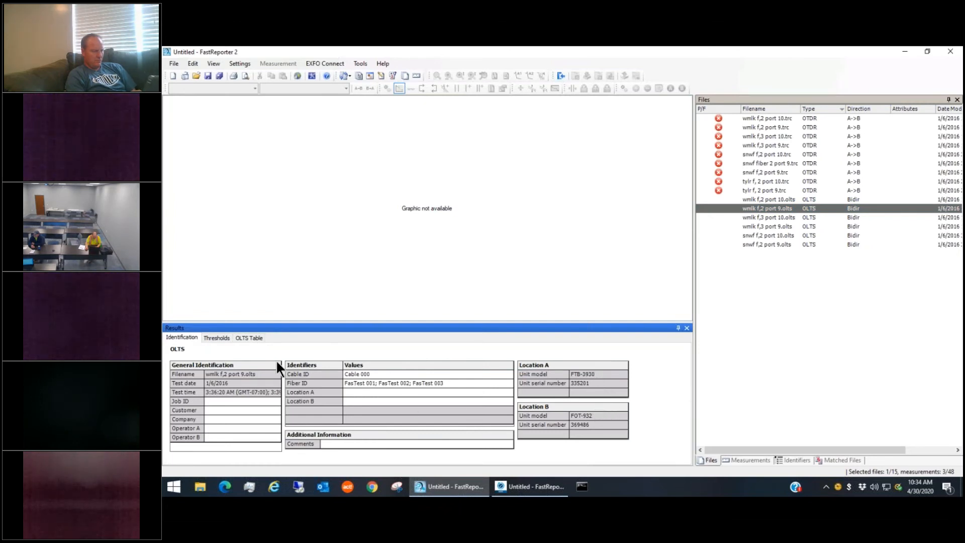
{"action": "left_click", "coordinate": [246, 337]}
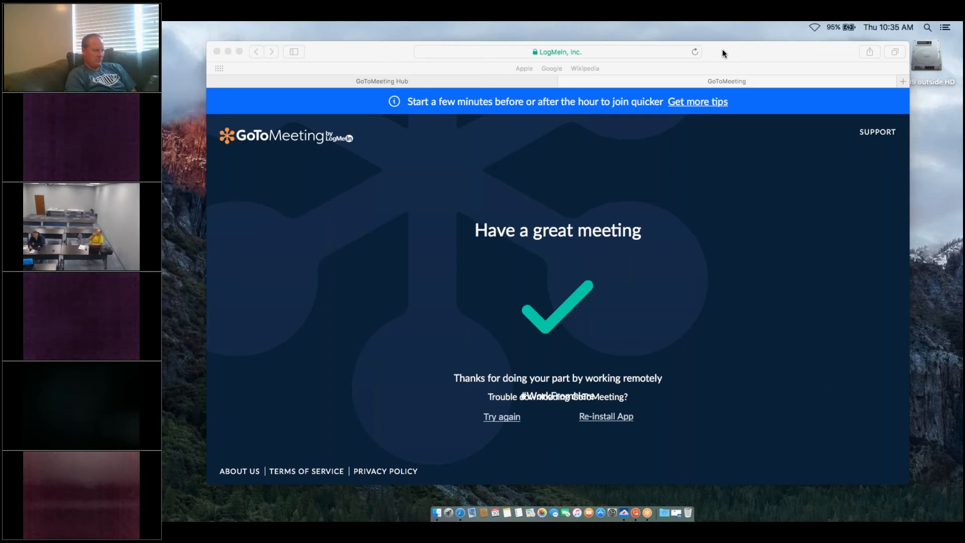
{"action": "left_click", "coordinate": [624, 511]}
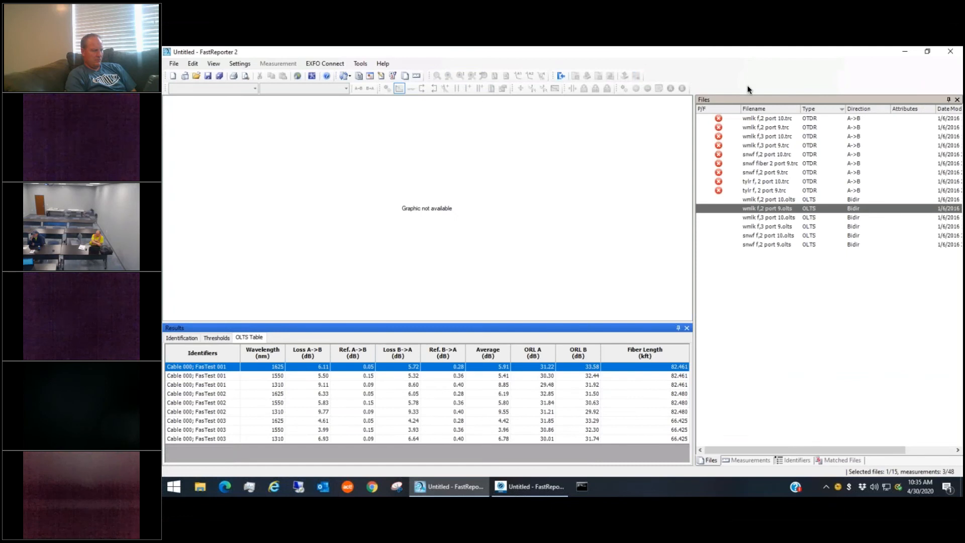
{"action": "left_click", "coordinate": [670, 171]}
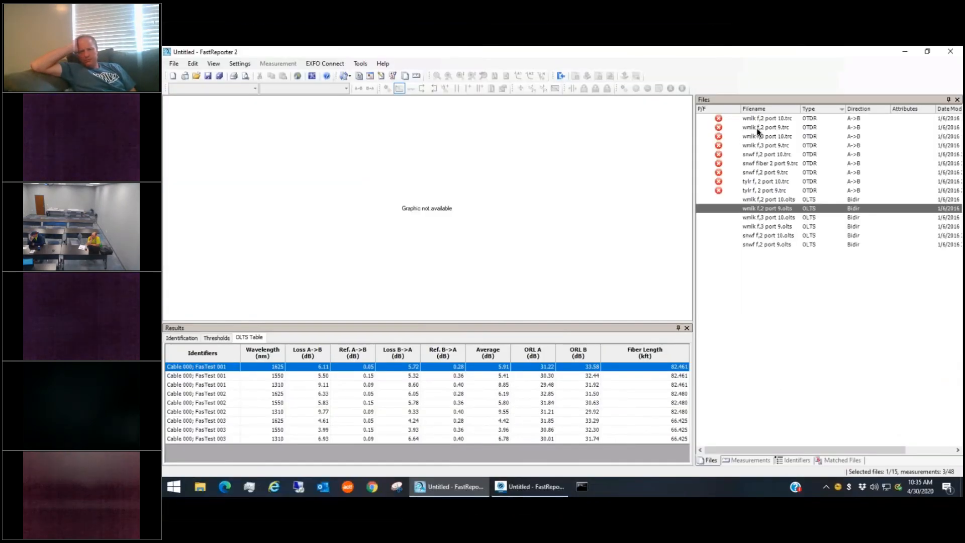
Step: Compare the traces and identification data of wmlk f,2 port 10.trc and wmlk f,2 port 9.trc
{"action": "left_click", "coordinate": [766, 119]}
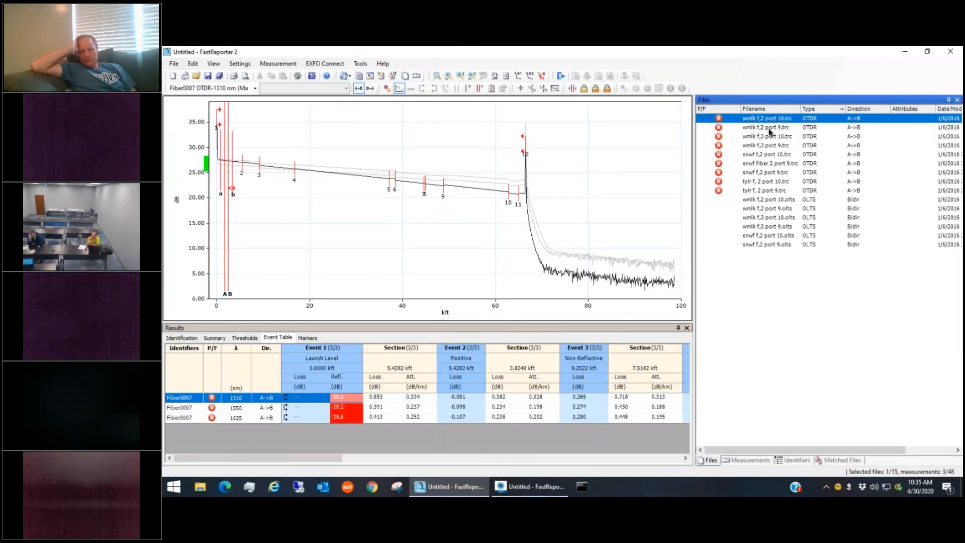
{"action": "left_click", "coordinate": [768, 129]}
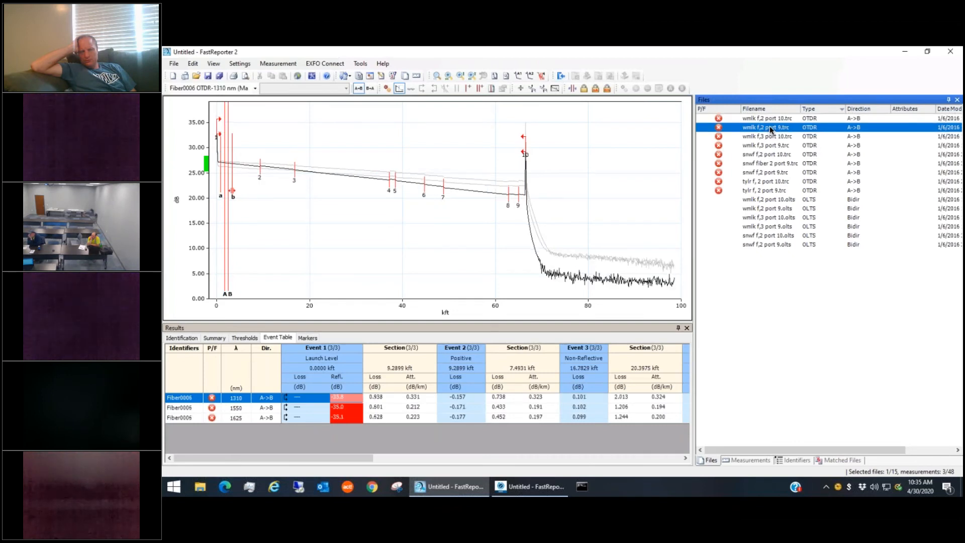
{"action": "left_click", "coordinate": [769, 120]}
{"action": "left_click", "coordinate": [768, 128]}
{"action": "left_click", "coordinate": [183, 338]}
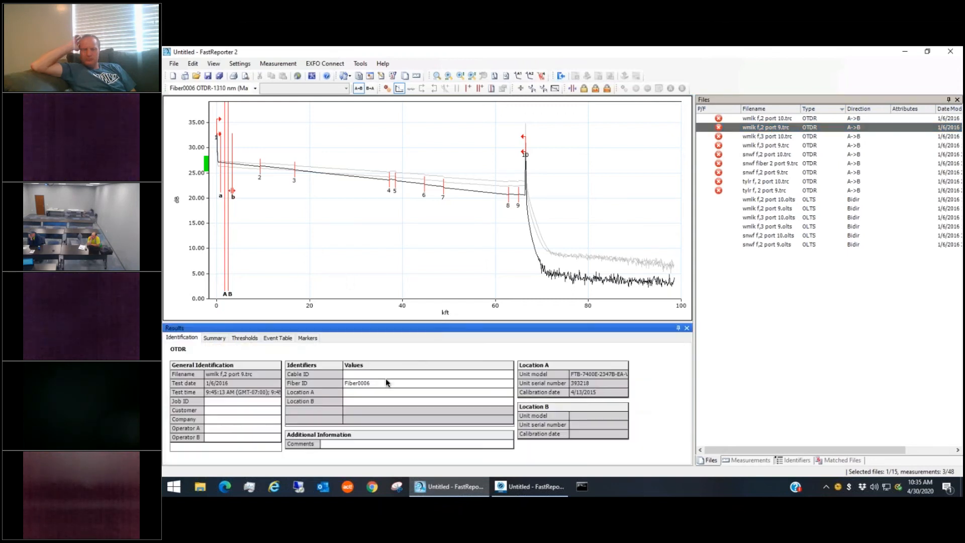
{"action": "left_click", "coordinate": [755, 118]}
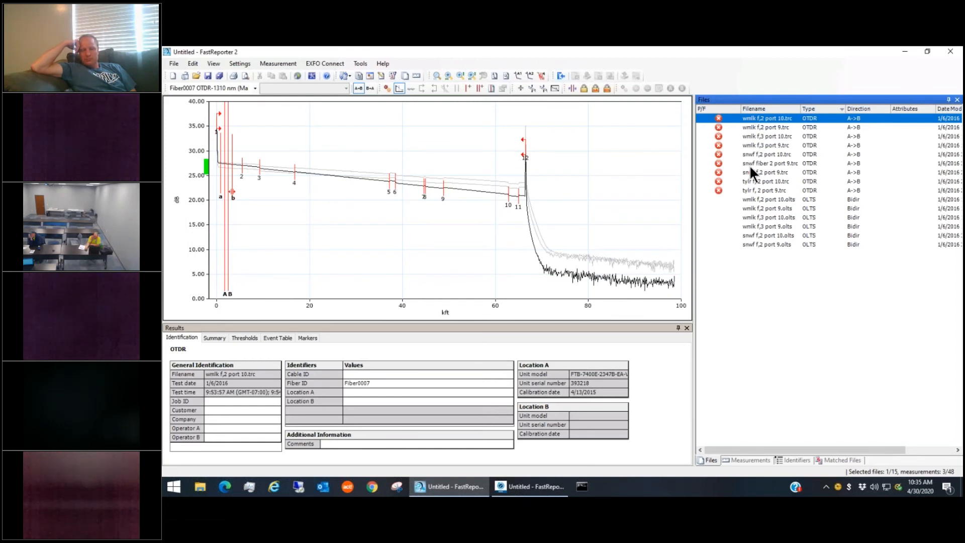
Step: Set the Fiber ID of wmlk f,2 port 9.trc to Fiber000
{"action": "left_click", "coordinate": [766, 126]}
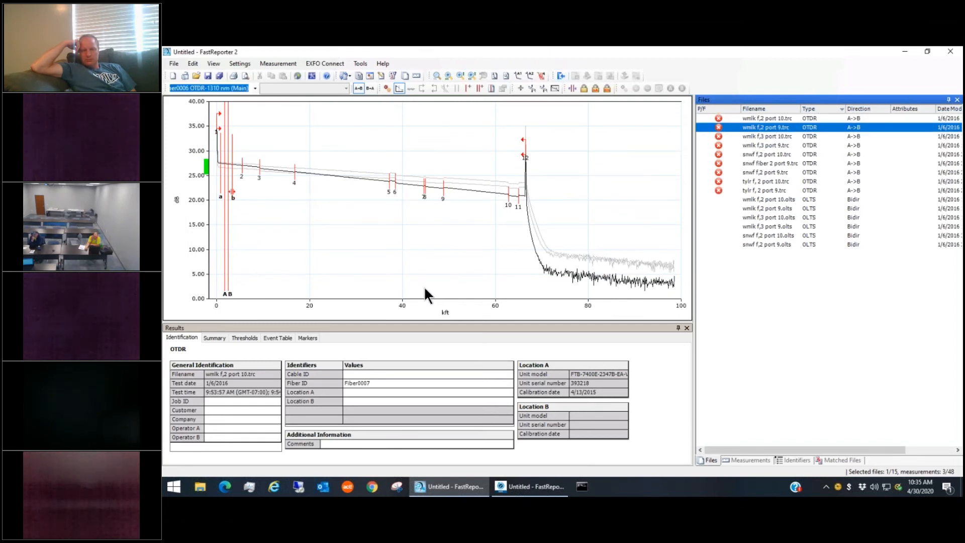
{"action": "left_click", "coordinate": [383, 384]}
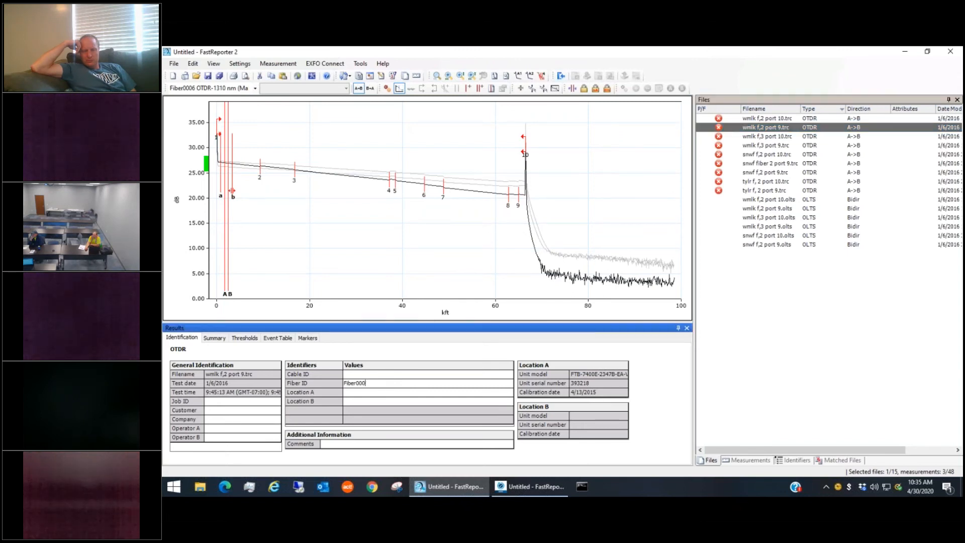
Step: Remove all the .olts files, from wmlk f,2 port 10.olts through snwf f,2 port 9.olts, from the project
{"action": "left_click", "coordinate": [761, 200]}
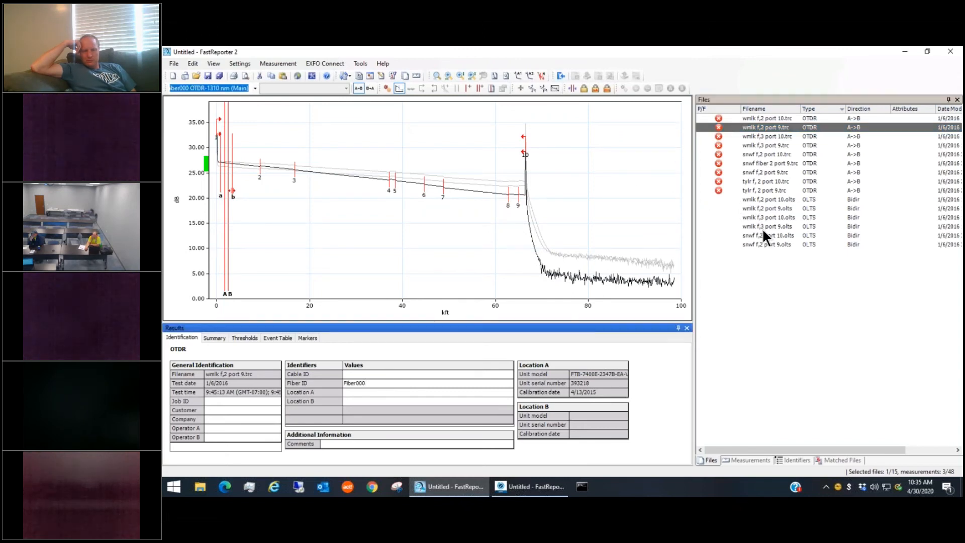
{"action": "left_click", "coordinate": [754, 243], "text": "shift"}
{"action": "right_click", "coordinate": [753, 220]}
{"action": "left_click", "coordinate": [769, 255]}
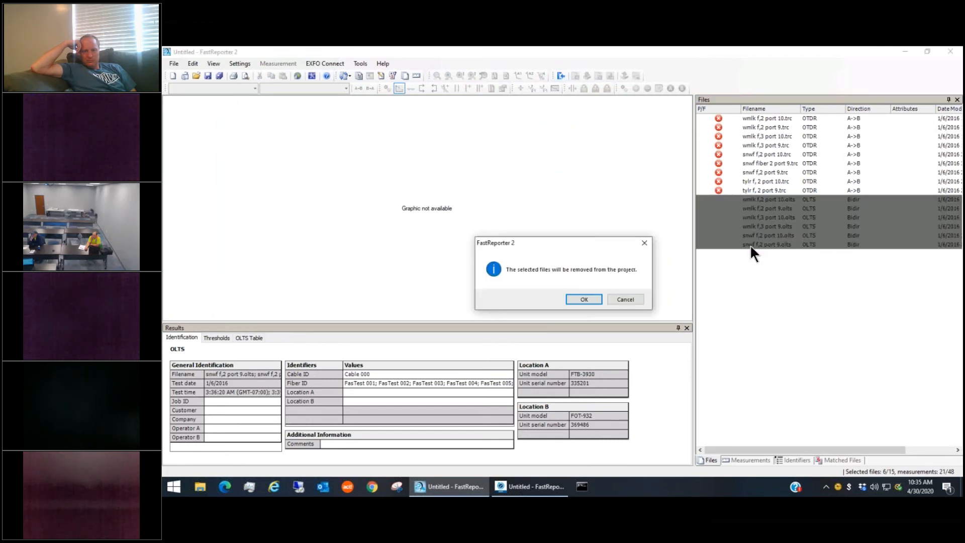
{"action": "left_click", "coordinate": [584, 298]}
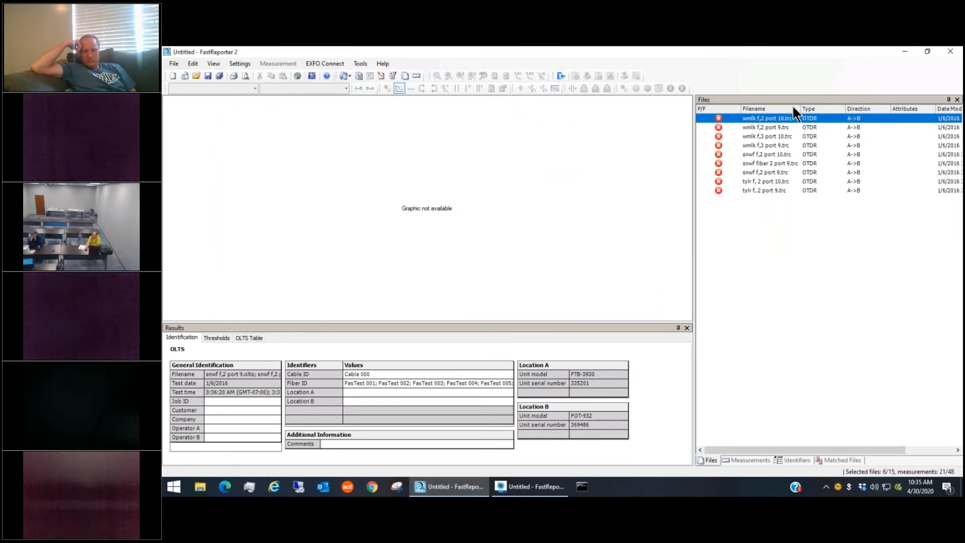
Step: Set the direction of wmlk f,2 port 9.trc to B->A
{"action": "left_click", "coordinate": [771, 126]}
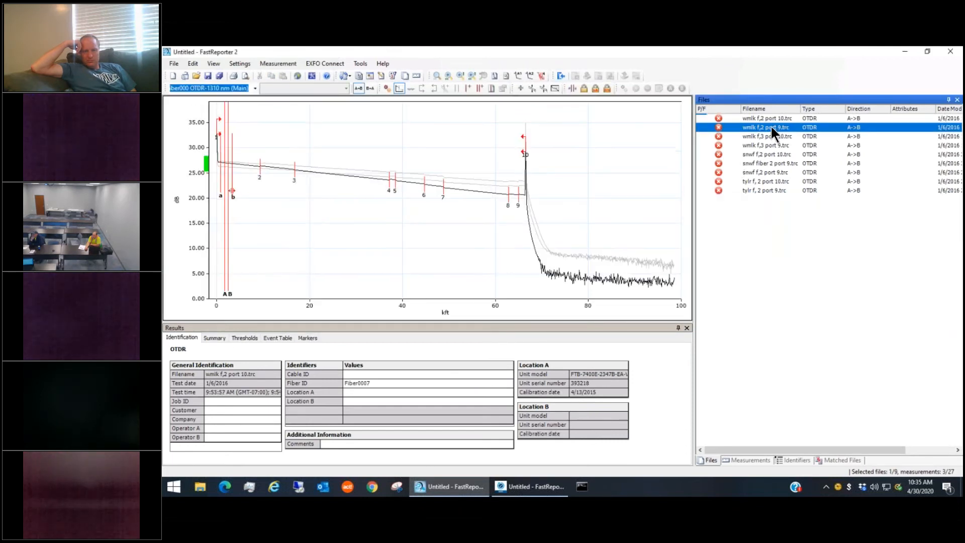
{"action": "right_click", "coordinate": [779, 126]}
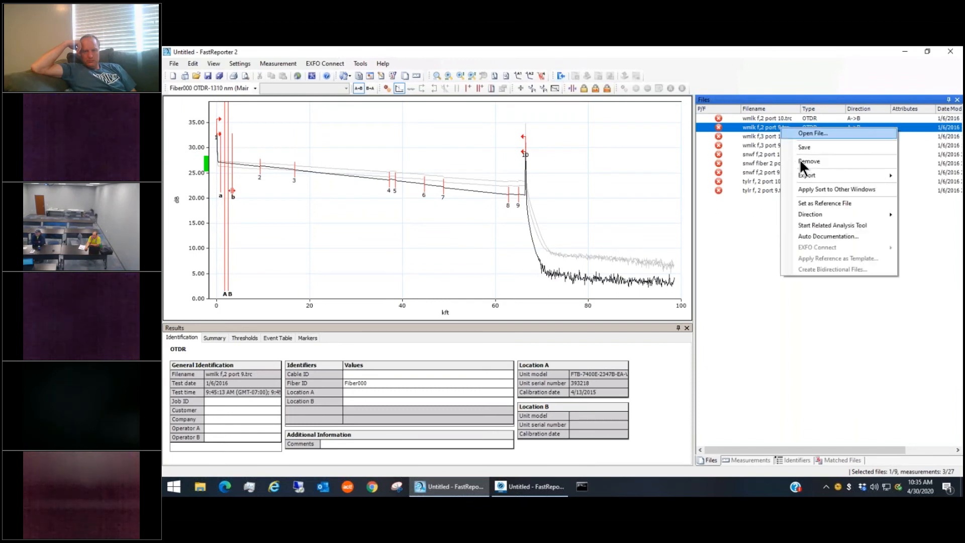
{"action": "mouse_move", "coordinate": [842, 214]}
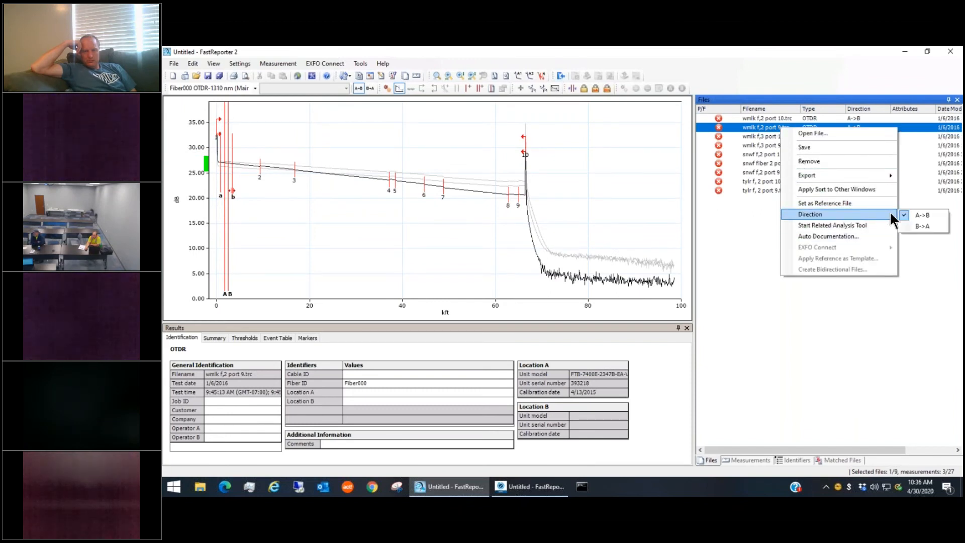
{"action": "left_click", "coordinate": [916, 215]}
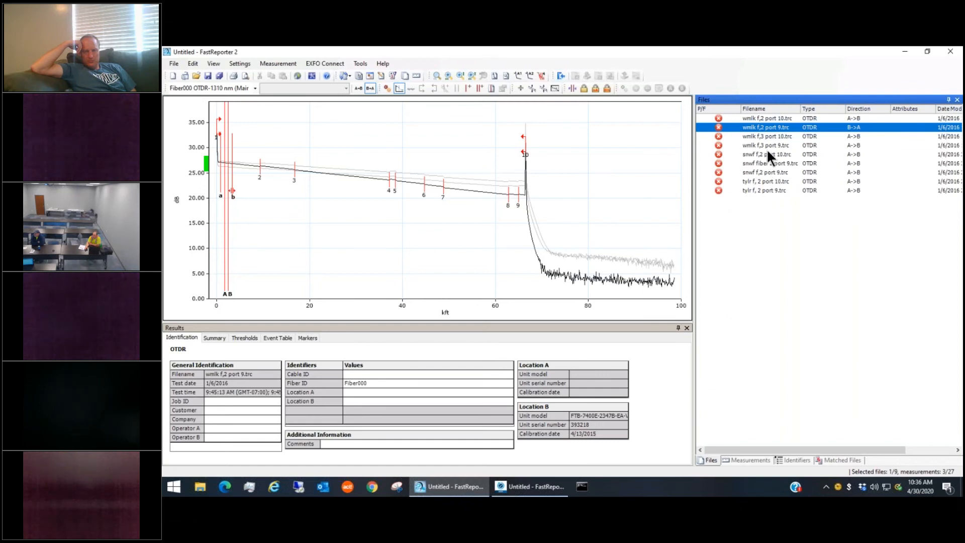
Step: Try to pair wmlk f,2 port 10.trc with wmlk f,2 port 9.trc as a bidirectional measurement
{"action": "left_click", "coordinate": [765, 117], "text": "ctrl"}
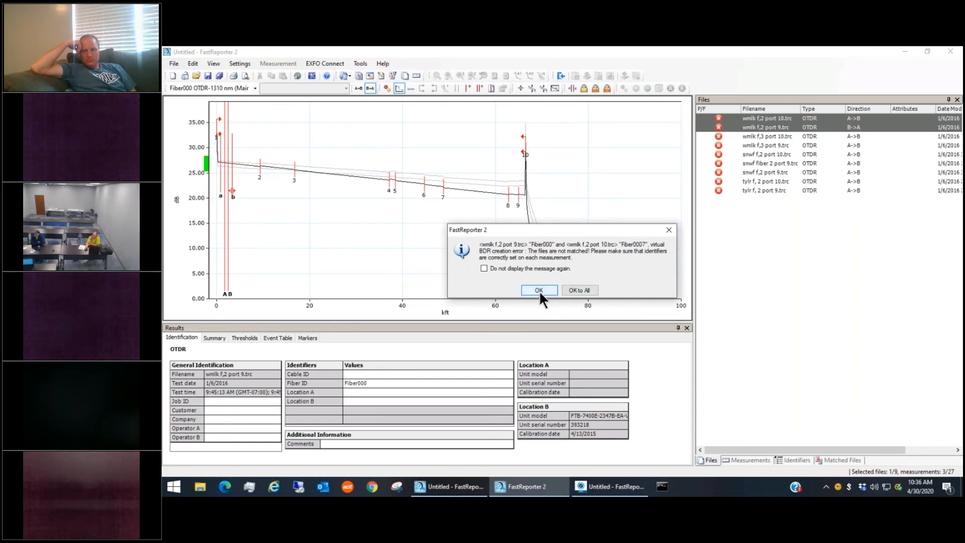
{"action": "left_click", "coordinate": [541, 290]}
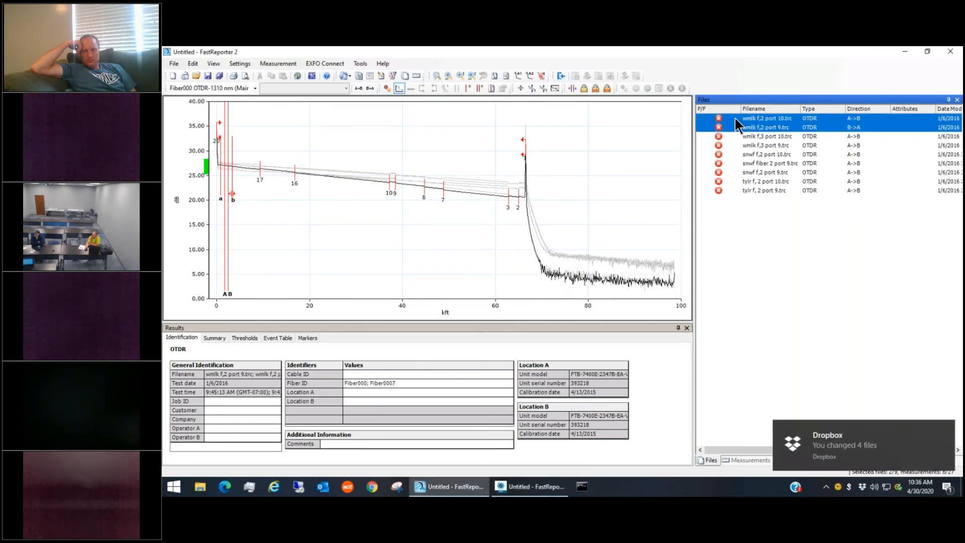
{"action": "left_click", "coordinate": [761, 119], "text": "ctrl"}
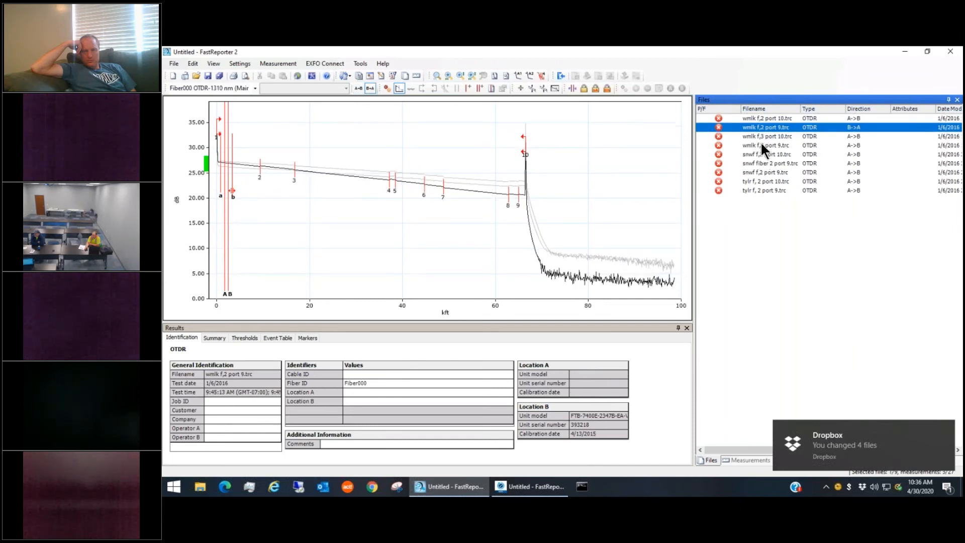
Step: Check the traces and Fiber IDs of wmlk f,2 port 10.trc, wmlk f,3 port 9.trc and wmlk f,3 port 10.trc
{"action": "left_click", "coordinate": [758, 116]}
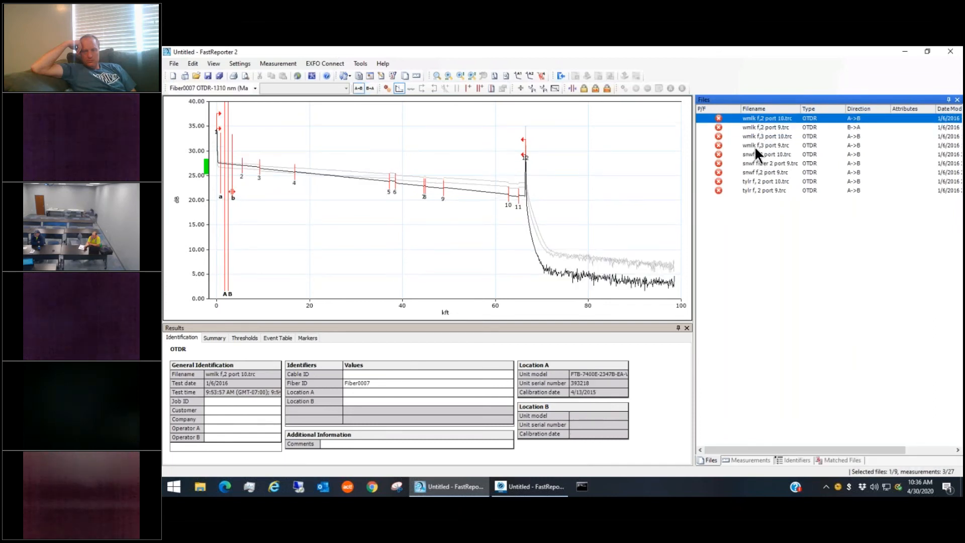
{"action": "left_click", "coordinate": [752, 147]}
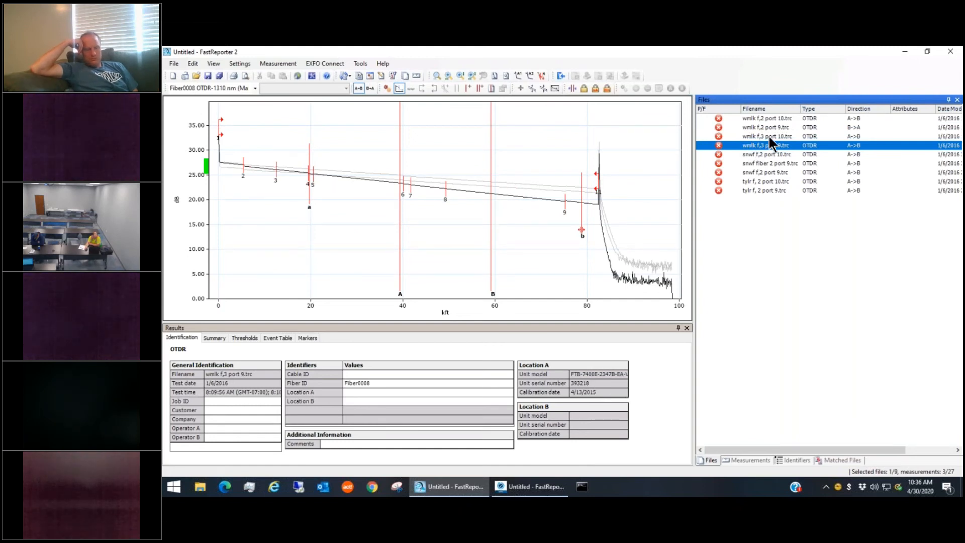
{"action": "left_click", "coordinate": [769, 137]}
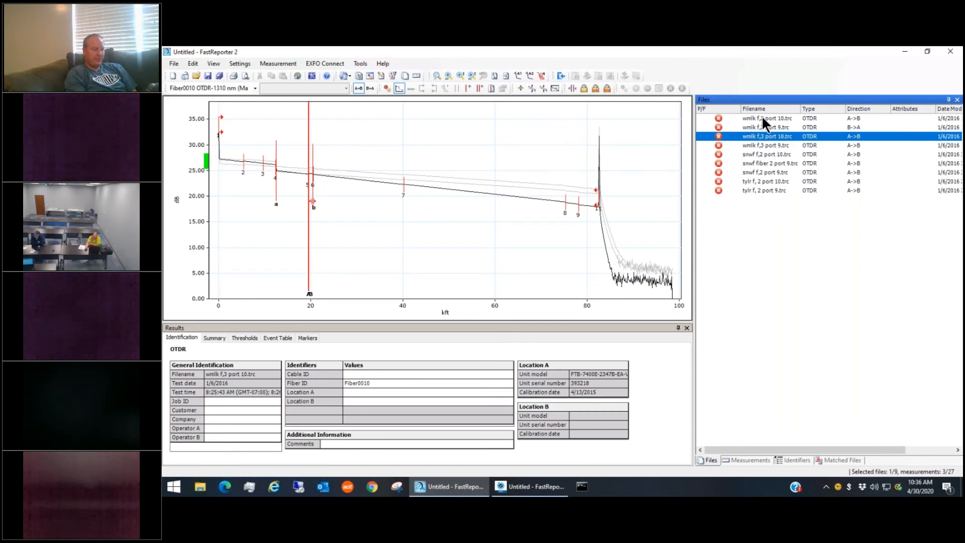
{"action": "left_click", "coordinate": [762, 118]}
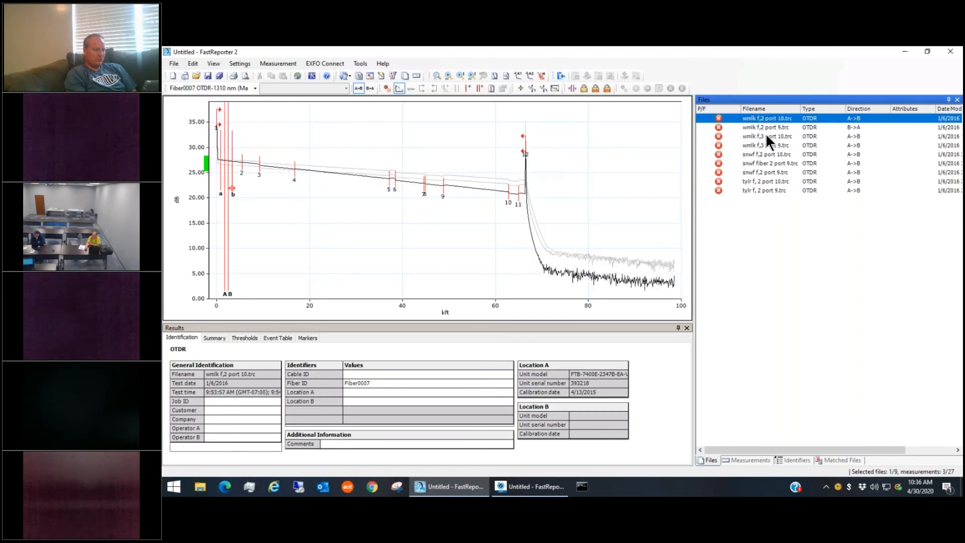
Step: Set the Fiber ID of wmlk f,3 port 10.trc to Fiber0007
{"action": "left_click", "coordinate": [766, 135]}
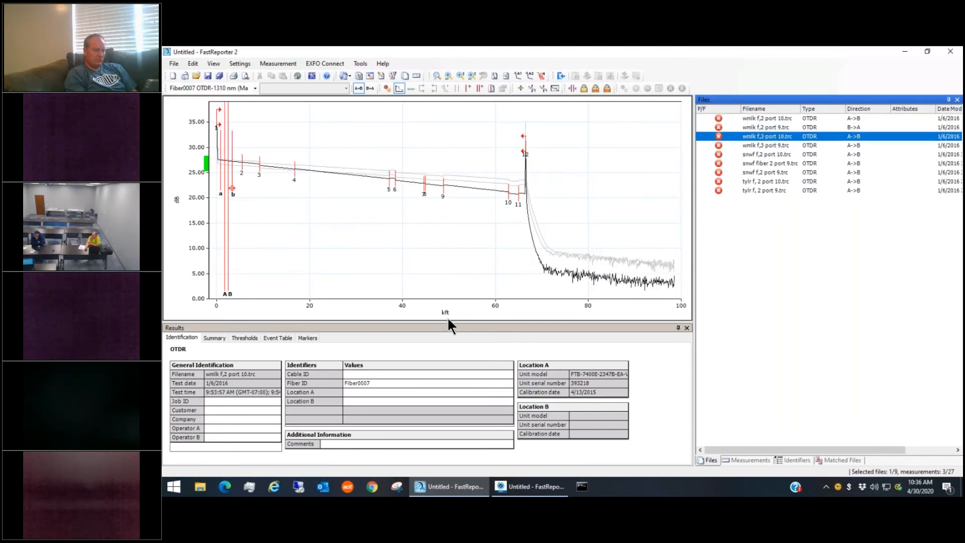
{"action": "left_click", "coordinate": [378, 382]}
{"action": "key", "text": "BackSpace"}
{"action": "key", "text": "BackSpace"}
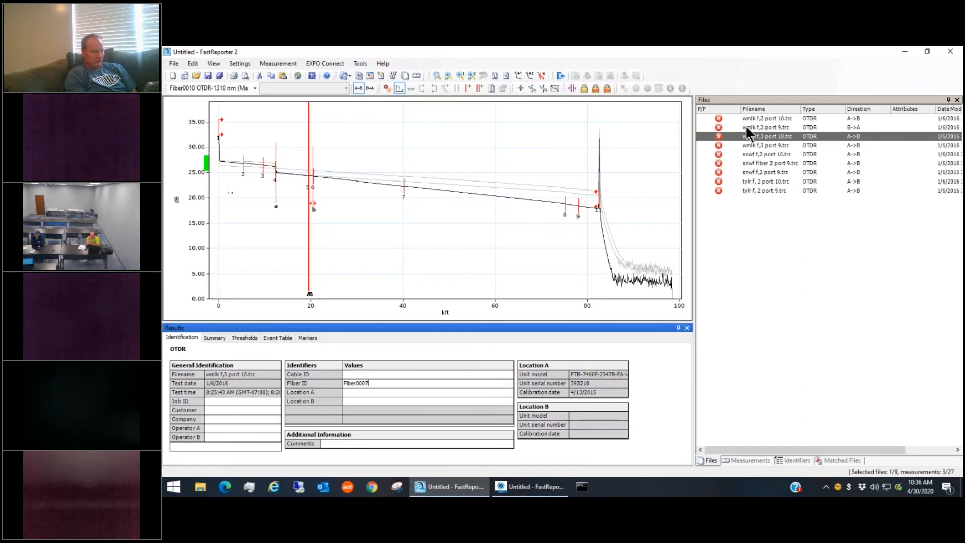
Step: Try to combine wmlk f,2 port 10.trc, wmlk f,2 port 9.trc and wmlk f,3 port 10.trc as a bidirectional measurement
{"action": "left_click", "coordinate": [753, 113]}
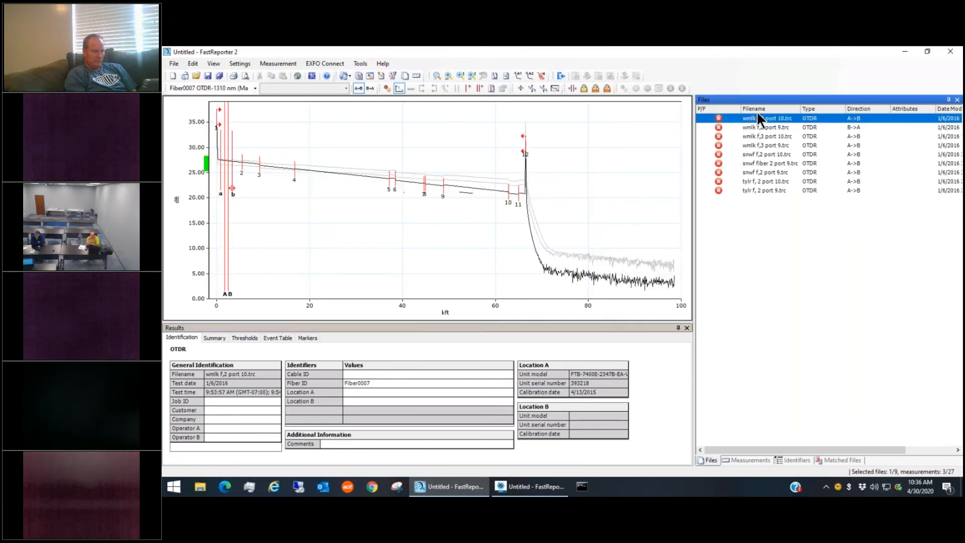
{"action": "left_click", "coordinate": [759, 135], "text": "shift"}
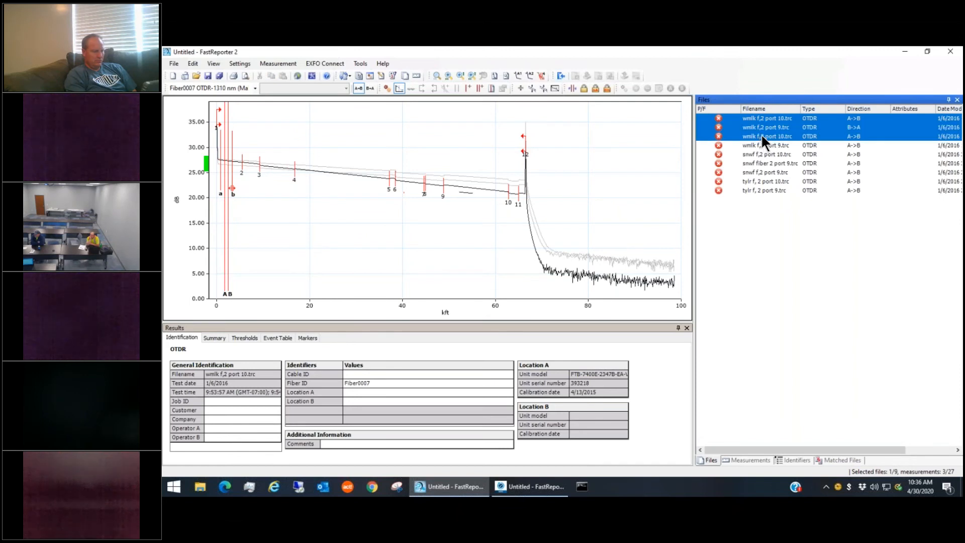
{"action": "left_click", "coordinate": [760, 135]}
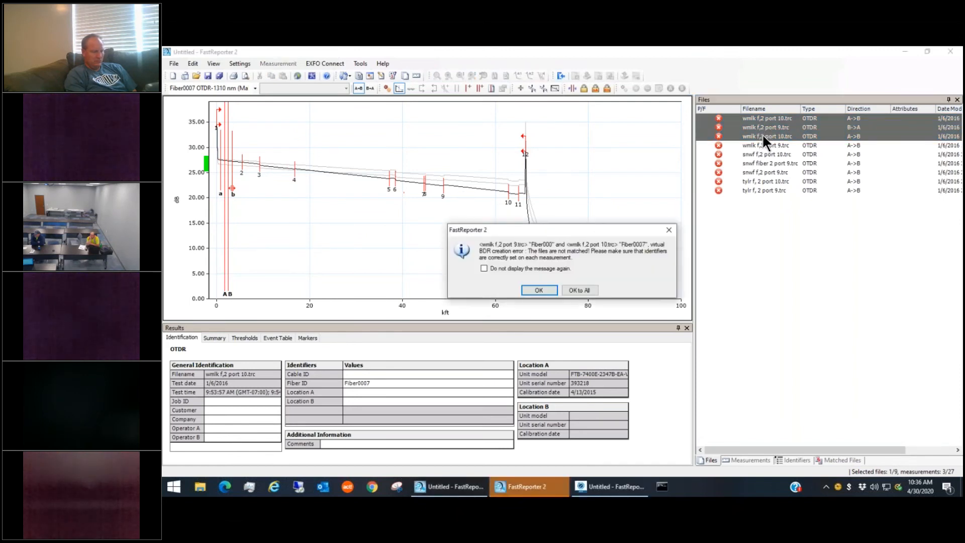
{"action": "left_click", "coordinate": [768, 124]}
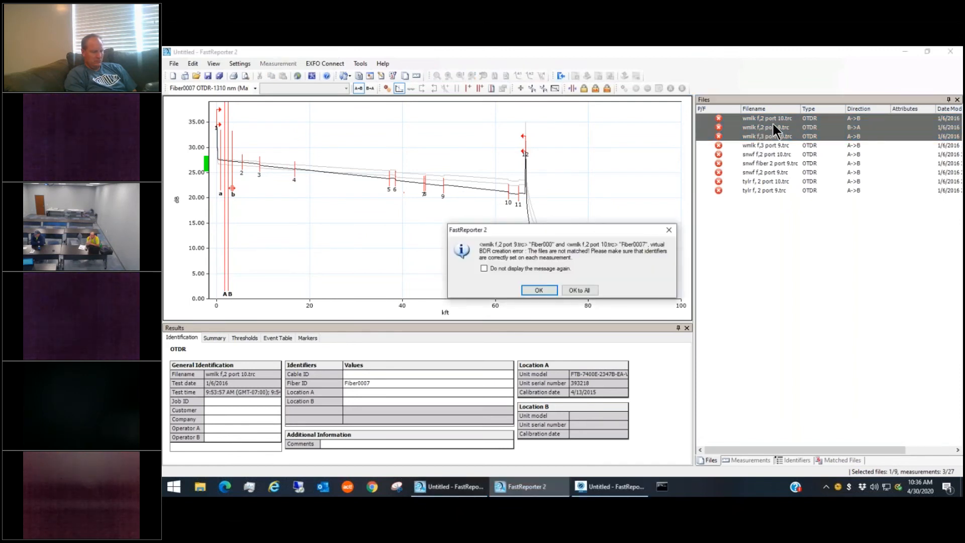
{"action": "left_click", "coordinate": [538, 290]}
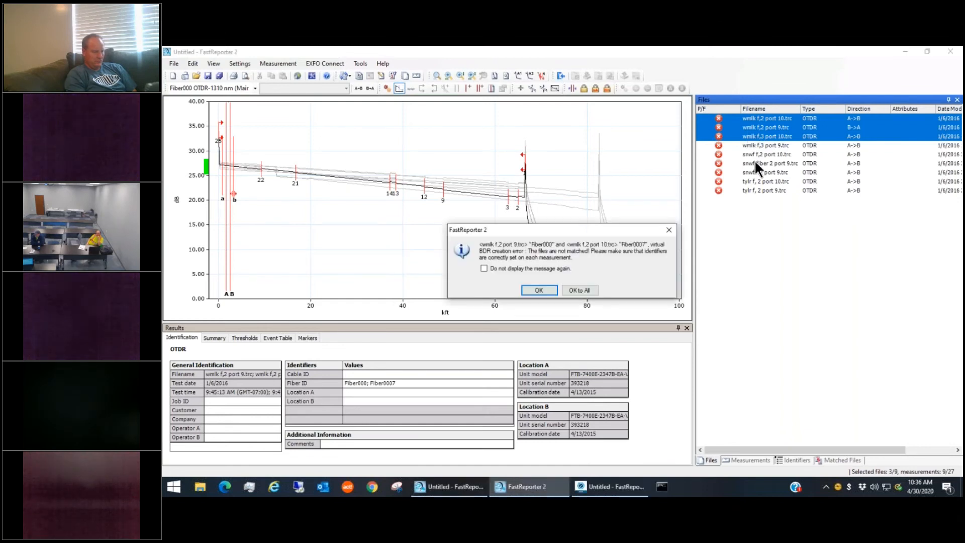
{"action": "left_click", "coordinate": [535, 290]}
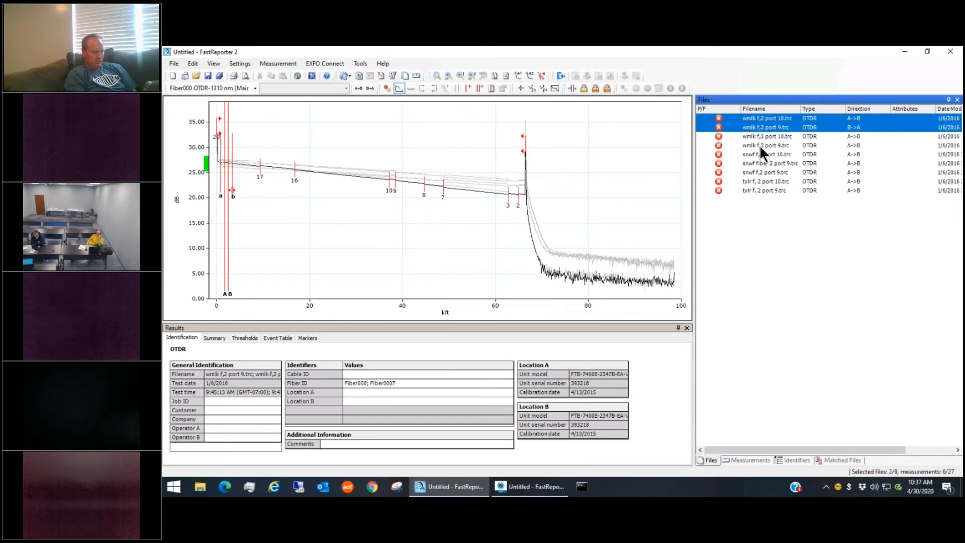
Step: Set the direction of wmlk f,3 port 10.trc to B->A and pair it with wmlk f,2 port 10.trc as a bidirectional measurement
{"action": "left_click", "coordinate": [758, 150]}
{"action": "left_click", "coordinate": [761, 128]}
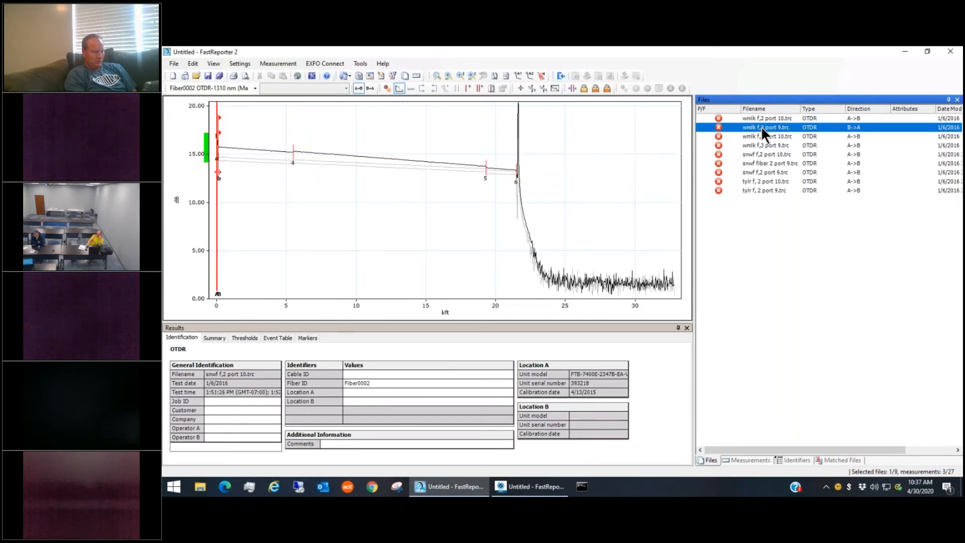
{"action": "left_click", "coordinate": [762, 136]}
{"action": "right_click", "coordinate": [765, 134]}
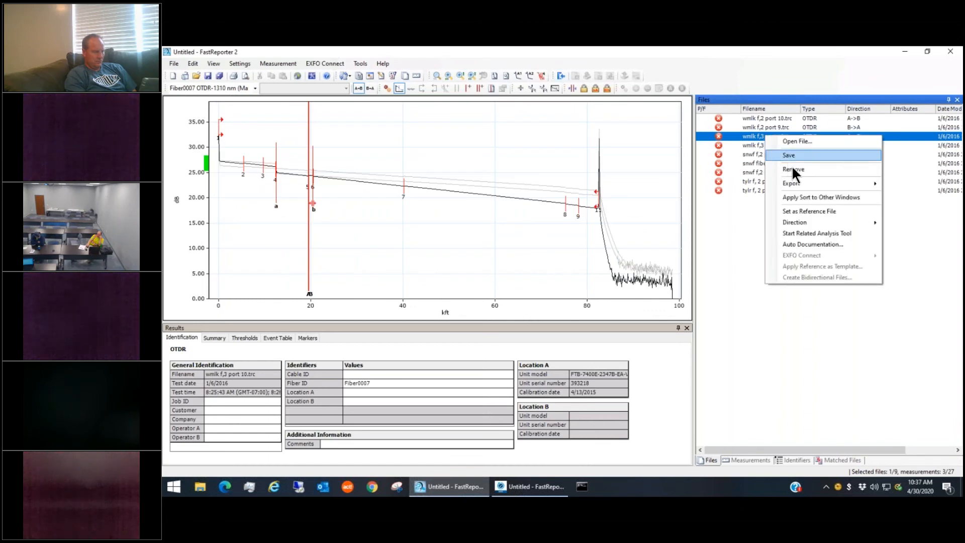
{"action": "mouse_move", "coordinate": [806, 224]}
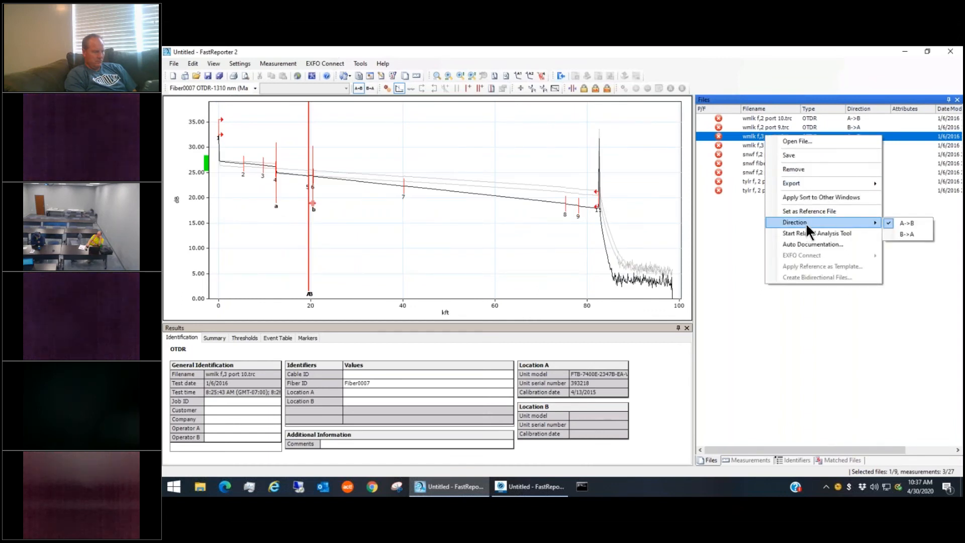
{"action": "left_click", "coordinate": [896, 226]}
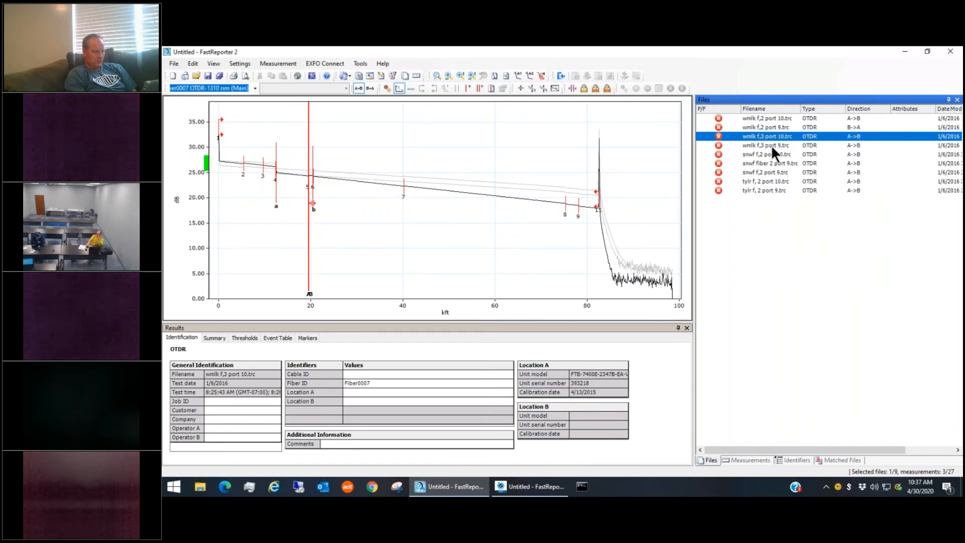
{"action": "left_click", "coordinate": [760, 119], "text": "ctrl"}
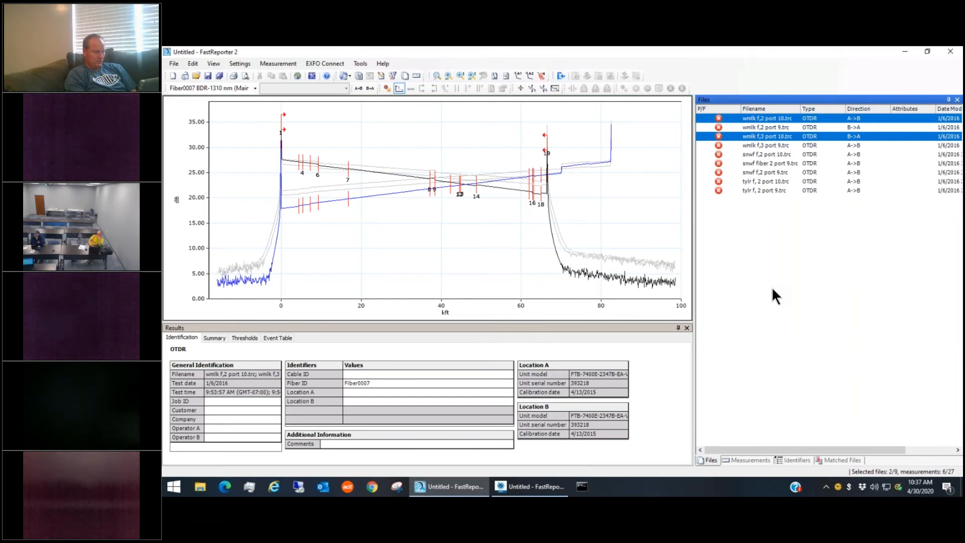
Step: Generate a report named Default from the OTDR Bidirectional template as PDF from Excel Template and open it in the viewer
{"action": "left_click", "coordinate": [361, 65]}
{"action": "left_click", "coordinate": [382, 74]}
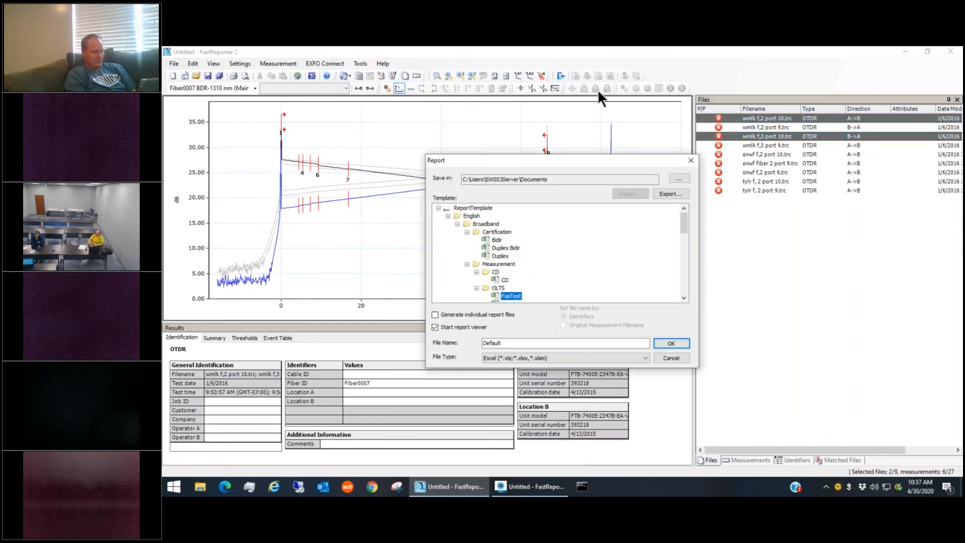
{"action": "scroll", "coordinate": [683, 297], "scroll_direction": "down", "scroll_amount": 3}
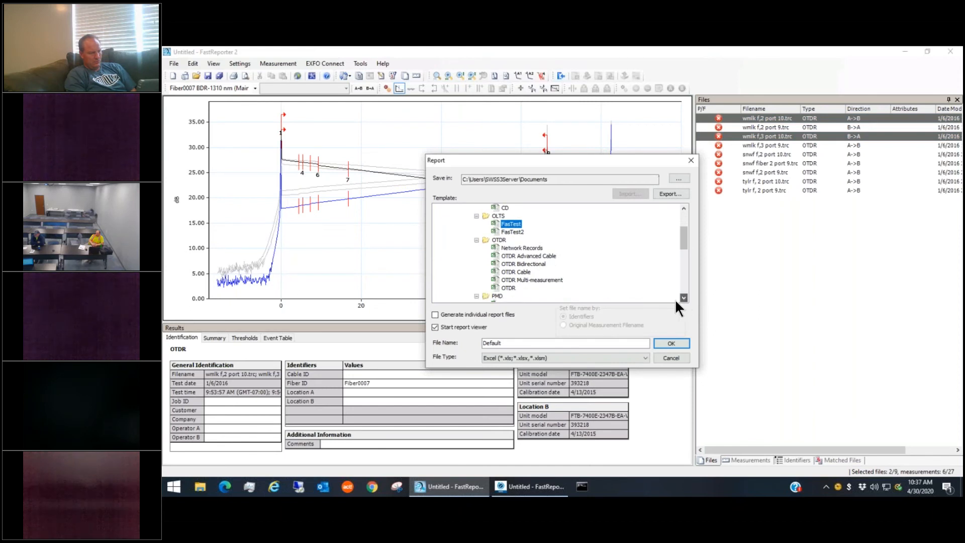
{"action": "left_click", "coordinate": [523, 263]}
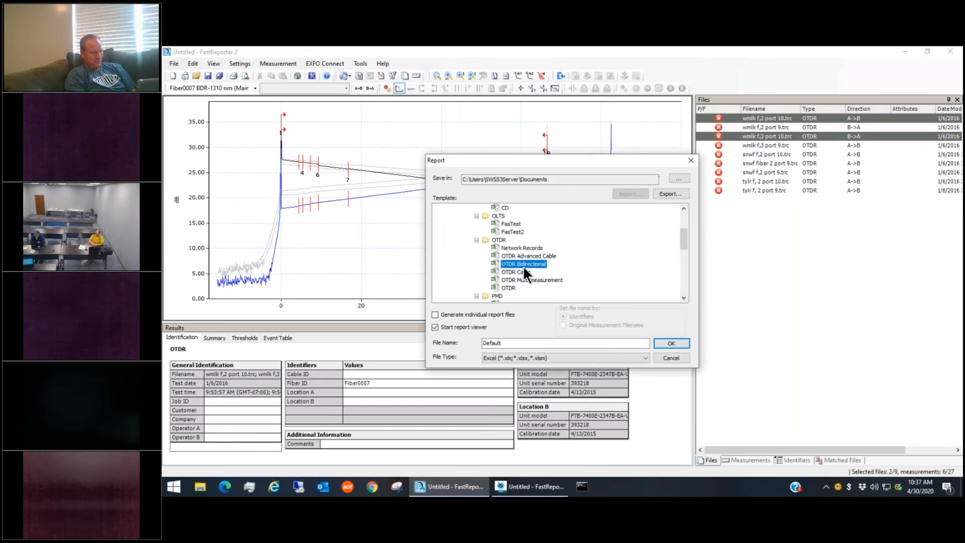
{"action": "left_click", "coordinate": [643, 356]}
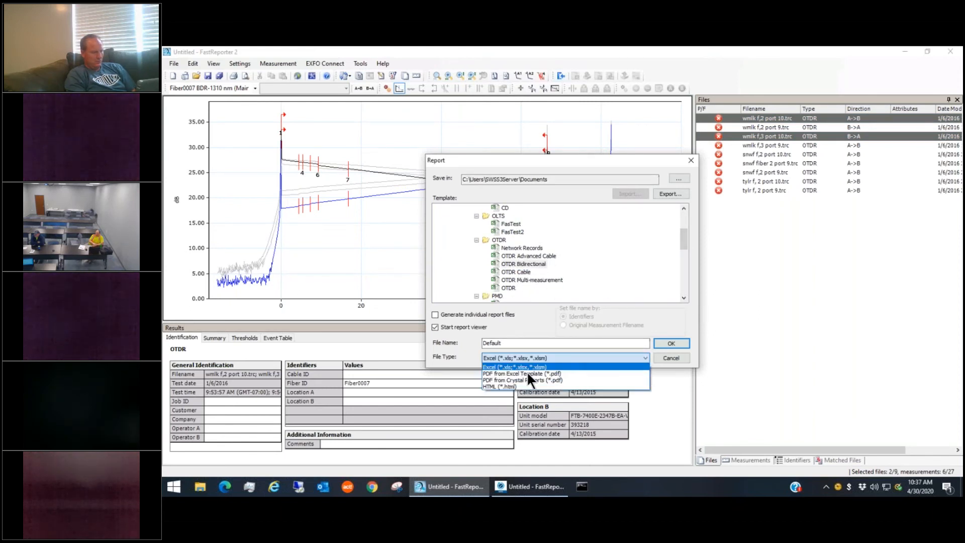
{"action": "left_click", "coordinate": [526, 374]}
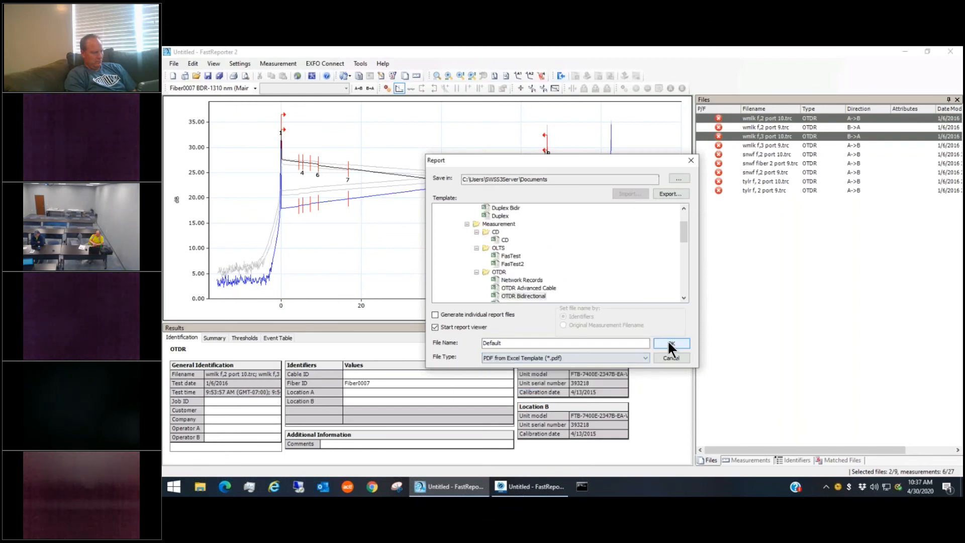
{"action": "left_click", "coordinate": [670, 342]}
{"action": "left_click", "coordinate": [597, 298]}
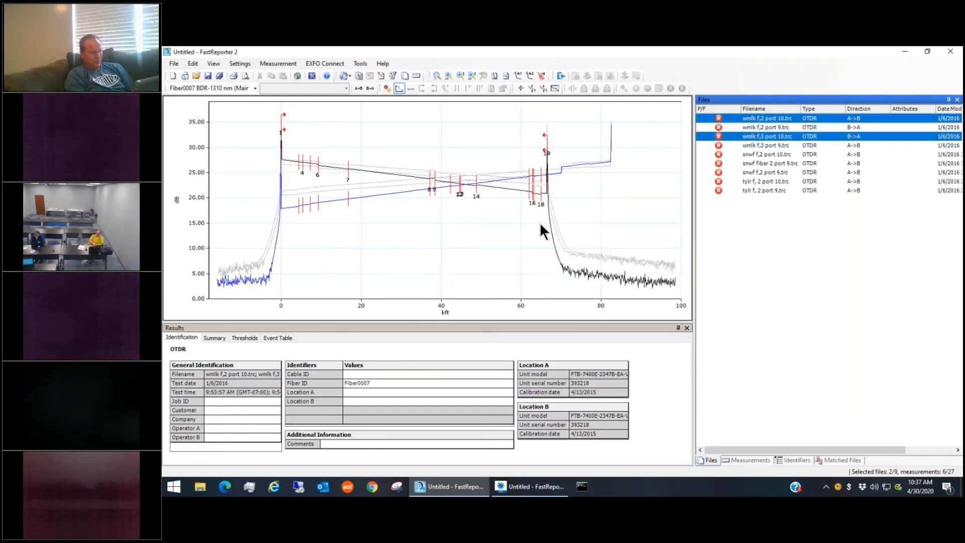
{"action": "left_click", "coordinate": [558, 292]}
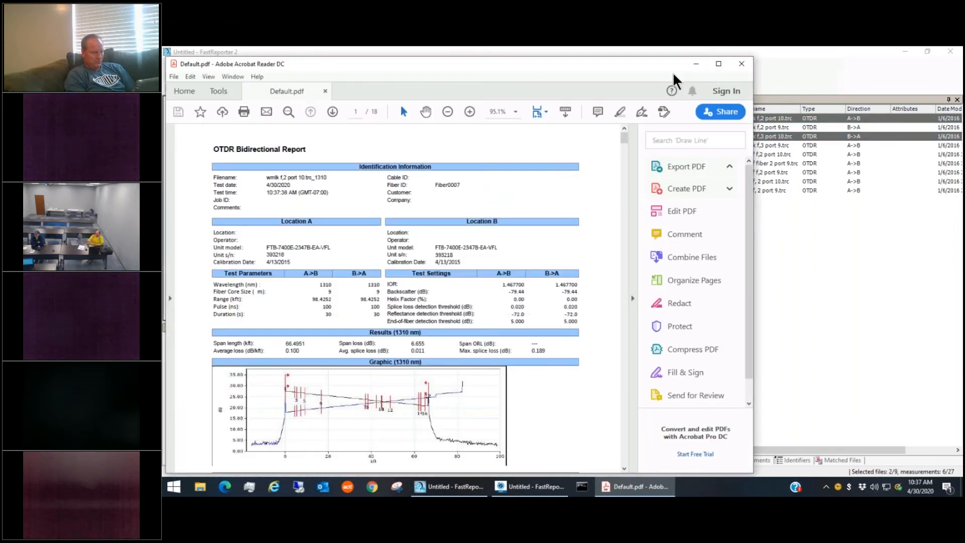
Step: Enlarge the PDF report and review the bidirectional 1310 nm identification, graphic, event table and pass/fail thresholds
{"action": "left_click_drag", "start_coordinate": [627, 62], "coordinate": [651, 45]}
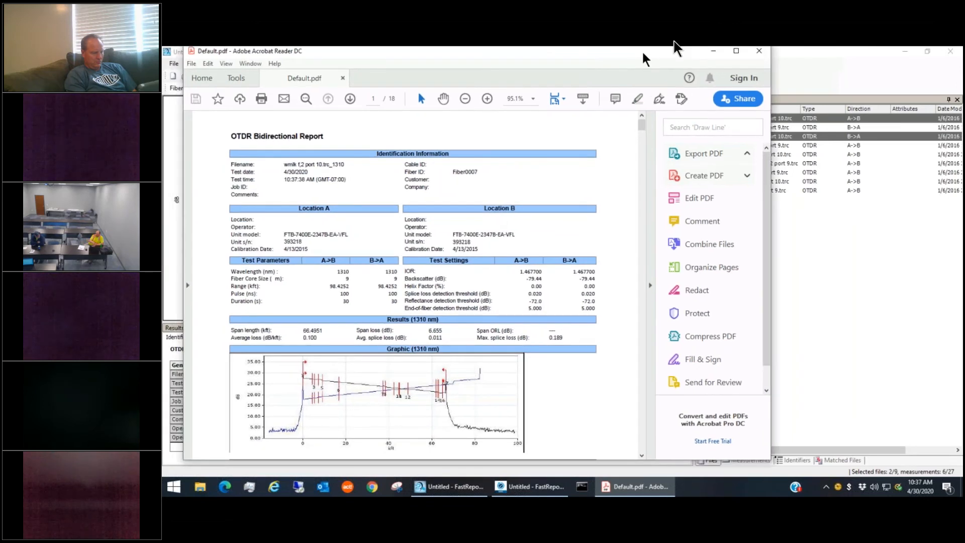
{"action": "scroll", "coordinate": [652, 182], "scroll_direction": "down", "scroll_amount": 2}
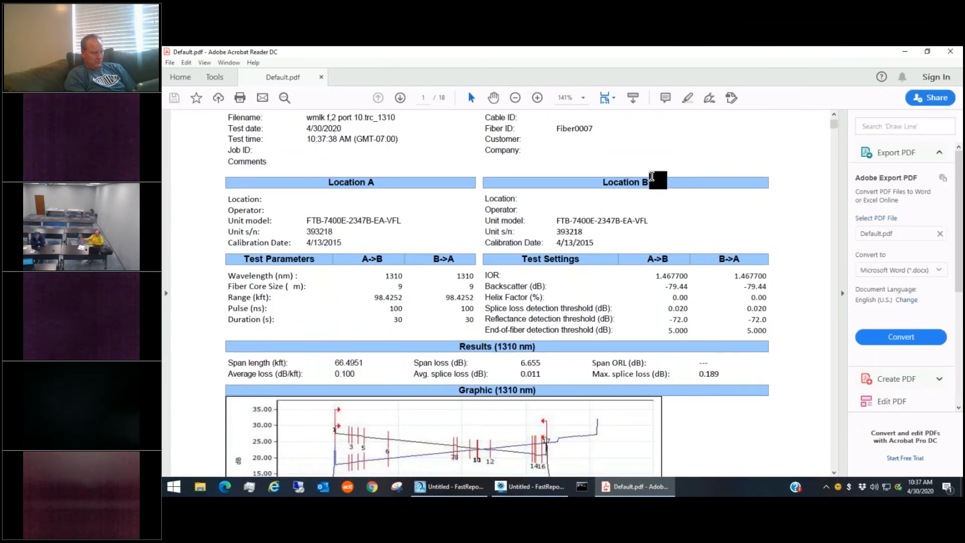
{"action": "scroll", "coordinate": [656, 175], "scroll_direction": "up", "scroll_amount": 3}
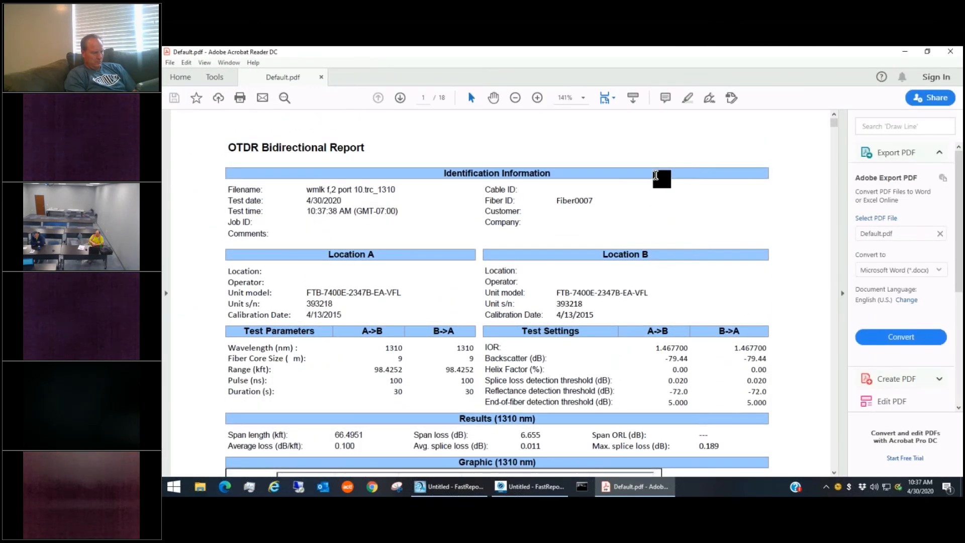
{"action": "scroll", "coordinate": [656, 178], "scroll_direction": "down", "scroll_amount": 8}
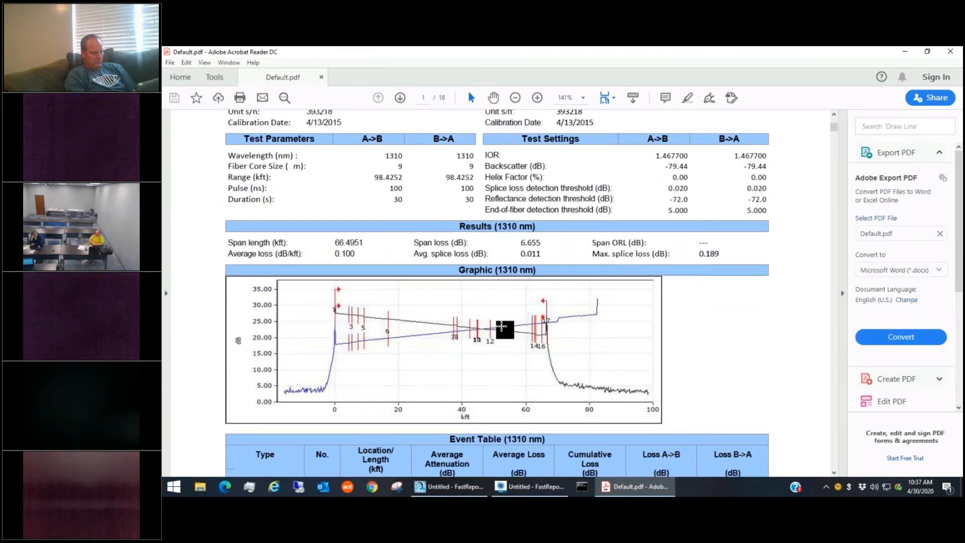
{"action": "scroll", "coordinate": [500, 327], "scroll_direction": "down", "scroll_amount": 2}
{"action": "scroll", "coordinate": [501, 325], "scroll_direction": "down", "scroll_amount": 15}
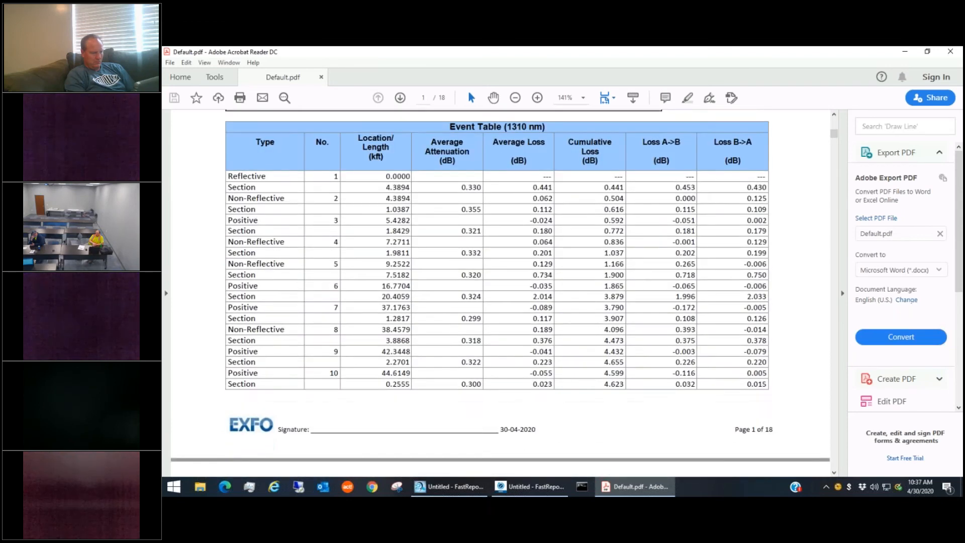
{"action": "scroll", "coordinate": [502, 324], "scroll_direction": "down", "scroll_amount": 13}
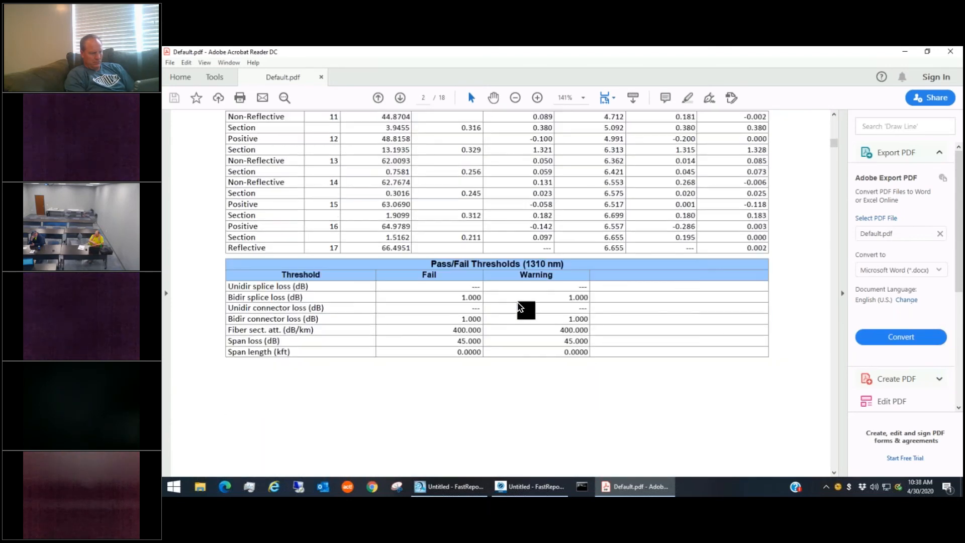
Step: Review the report's separate A->B and B->A 1310 nm pages, including graphics and event tables, and close the PDF
{"action": "scroll", "coordinate": [518, 301], "scroll_direction": "down", "scroll_amount": 20}
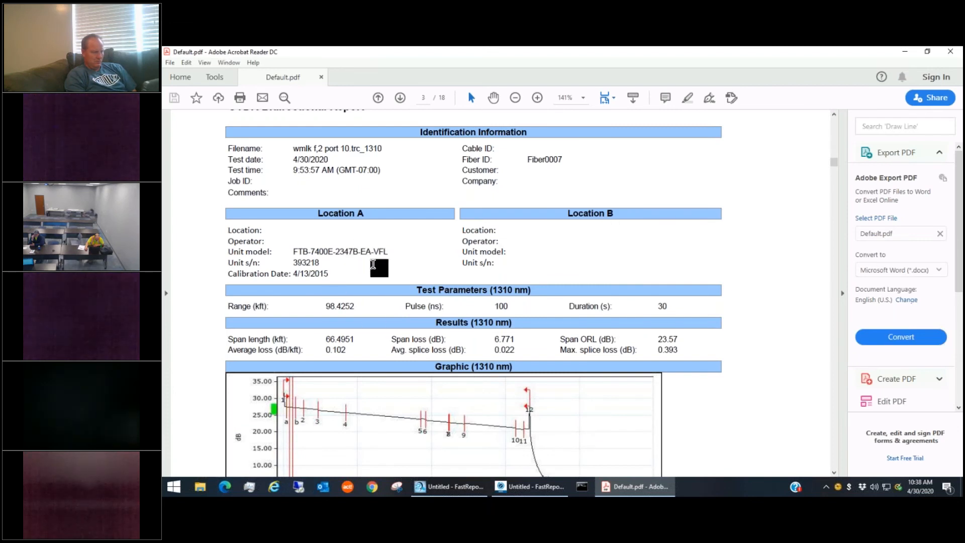
{"action": "scroll", "coordinate": [405, 321], "scroll_direction": "down", "scroll_amount": 3}
{"action": "scroll", "coordinate": [403, 317], "scroll_direction": "down", "scroll_amount": 3}
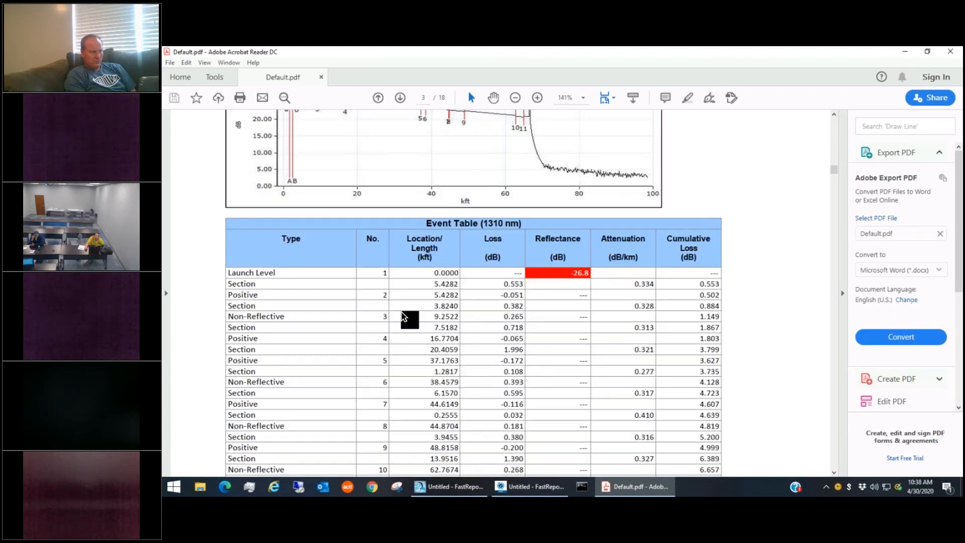
{"action": "scroll", "coordinate": [403, 317], "scroll_direction": "down", "scroll_amount": 3}
{"action": "scroll", "coordinate": [415, 312], "scroll_direction": "down", "scroll_amount": 12}
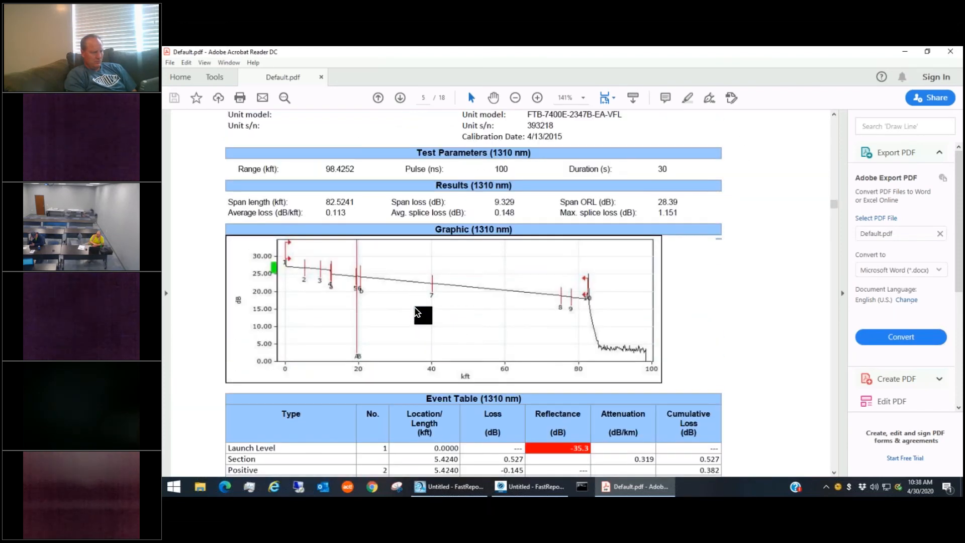
{"action": "scroll", "coordinate": [417, 314], "scroll_direction": "up", "scroll_amount": 4}
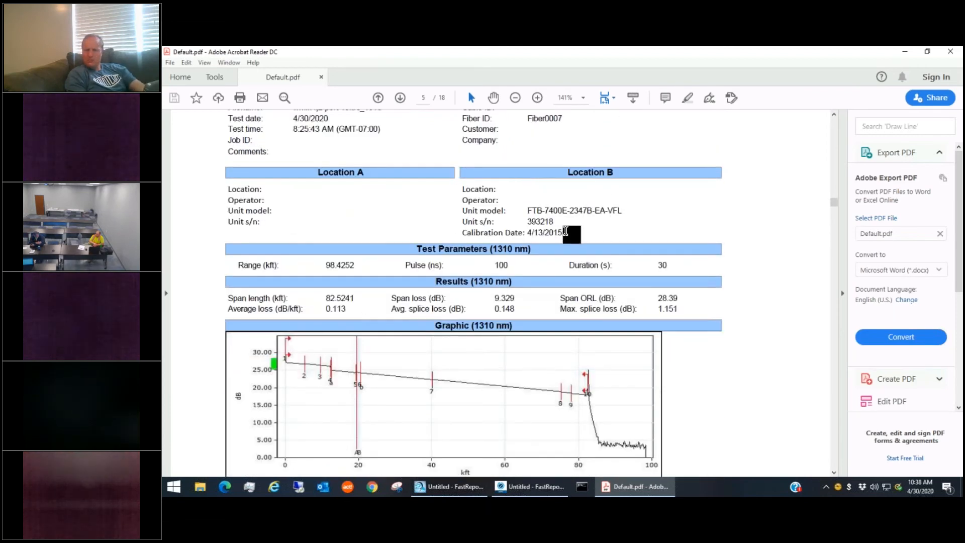
{"action": "scroll", "coordinate": [565, 232], "scroll_direction": "down", "scroll_amount": 10}
{"action": "scroll", "coordinate": [564, 242], "scroll_direction": "down", "scroll_amount": 20}
{"action": "scroll", "coordinate": [570, 302], "scroll_direction": "down", "scroll_amount": 9}
{"action": "scroll", "coordinate": [560, 352], "scroll_direction": "up", "scroll_amount": 17}
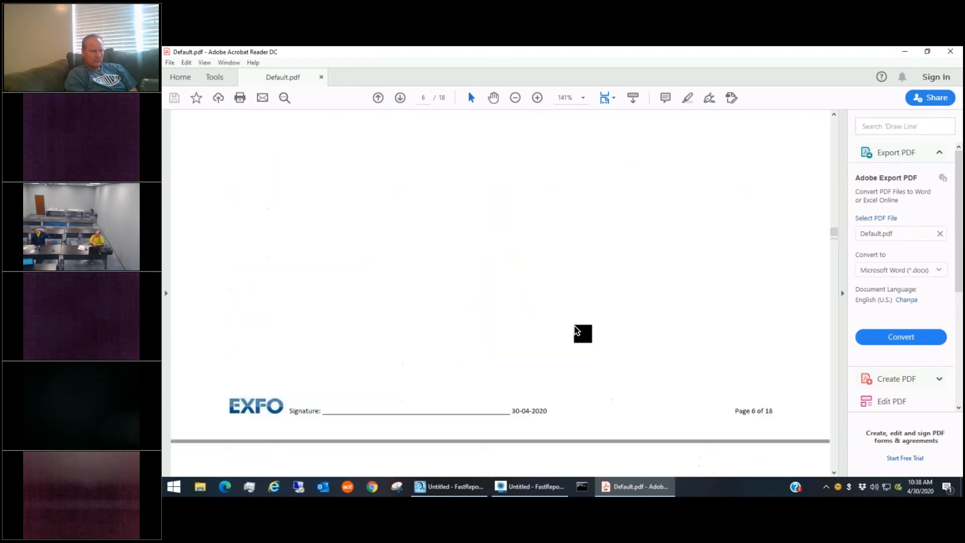
{"action": "left_click_drag", "start_coordinate": [881, 49], "coordinate": [711, 104]}
{"action": "left_click", "coordinate": [790, 99]}
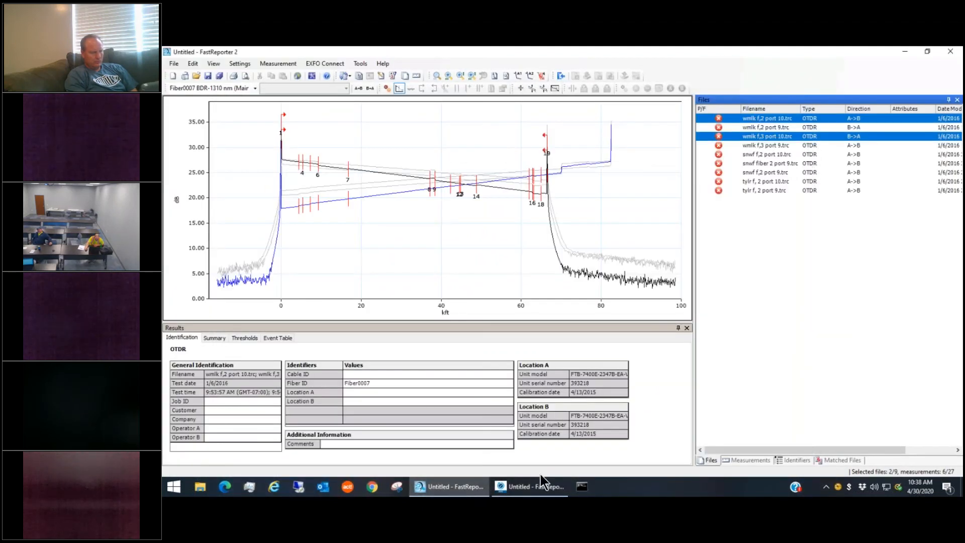
Step: Switch to FastReporter 3 and show the results with the identification fields
{"action": "mouse_move", "coordinate": [540, 490]}
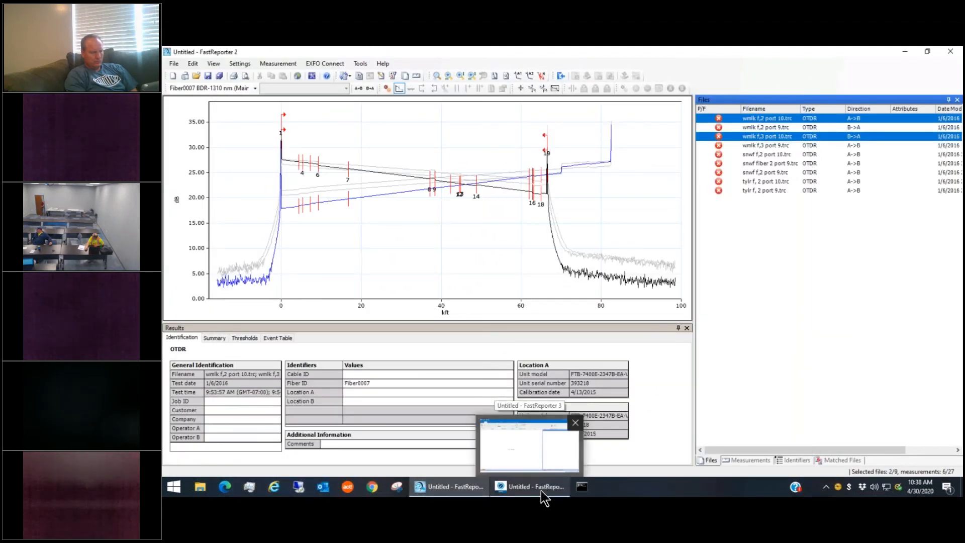
{"action": "left_click", "coordinate": [541, 490]}
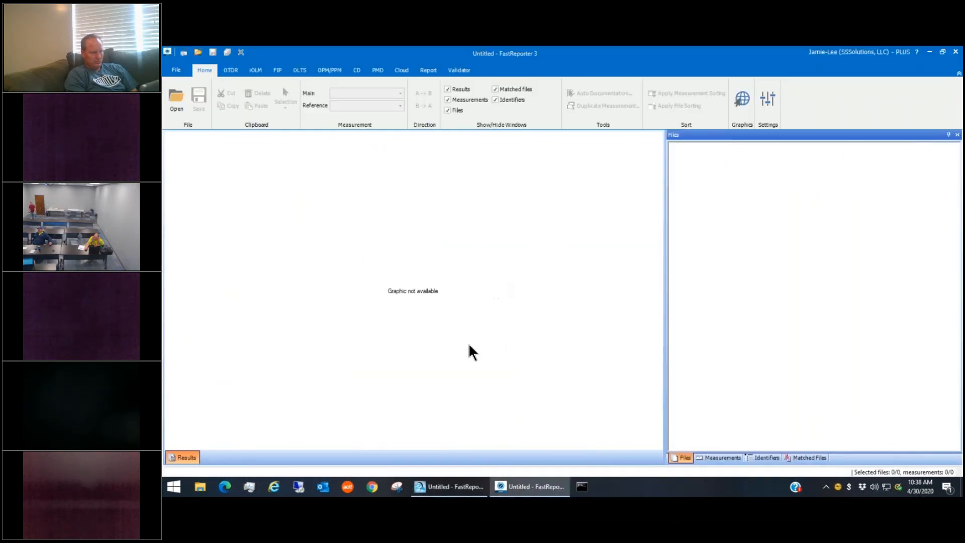
{"action": "left_click", "coordinate": [181, 457]}
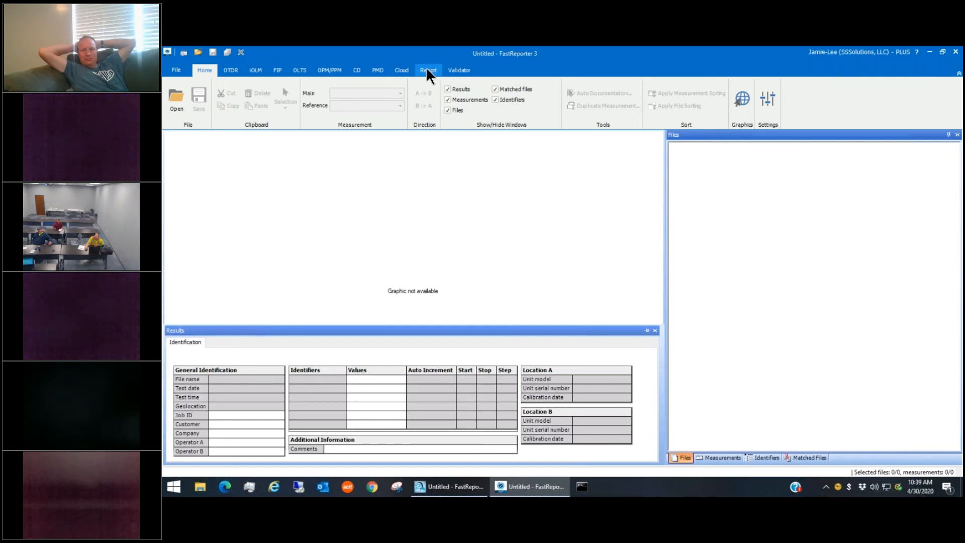
Step: Open the nine TRC files from the samples folder and widen the File name column in the files list
{"action": "right_click", "coordinate": [734, 178]}
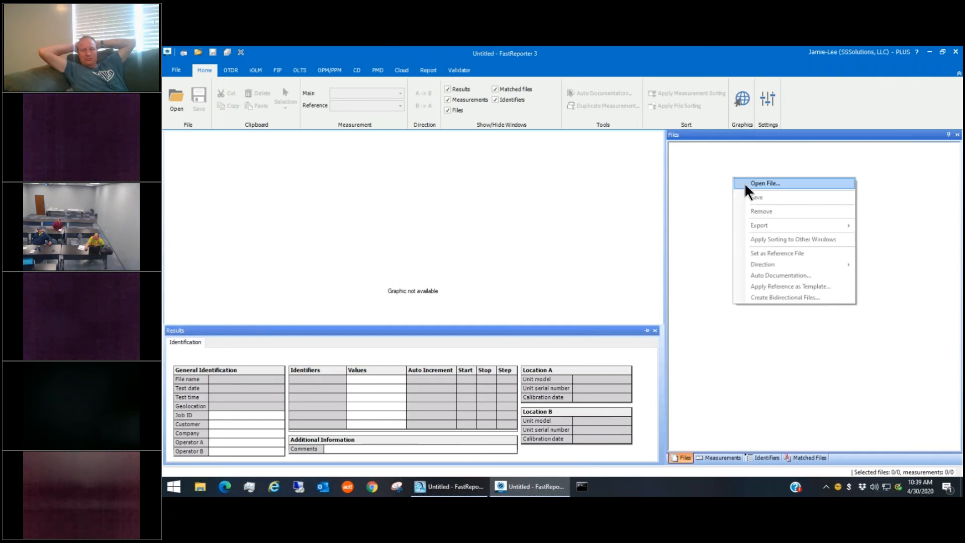
{"action": "left_click", "coordinate": [744, 183]}
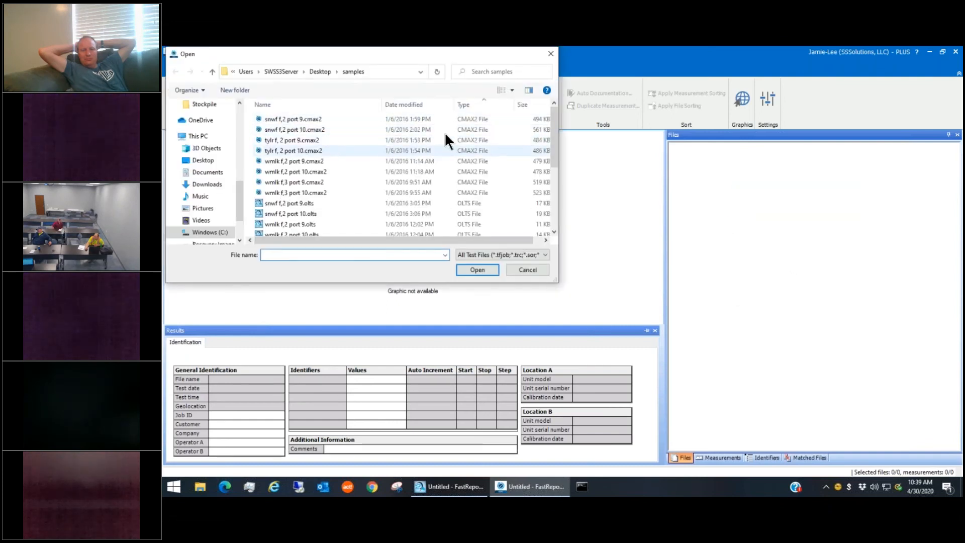
{"action": "left_click", "coordinate": [468, 104]}
{"action": "left_click", "coordinate": [474, 120]}
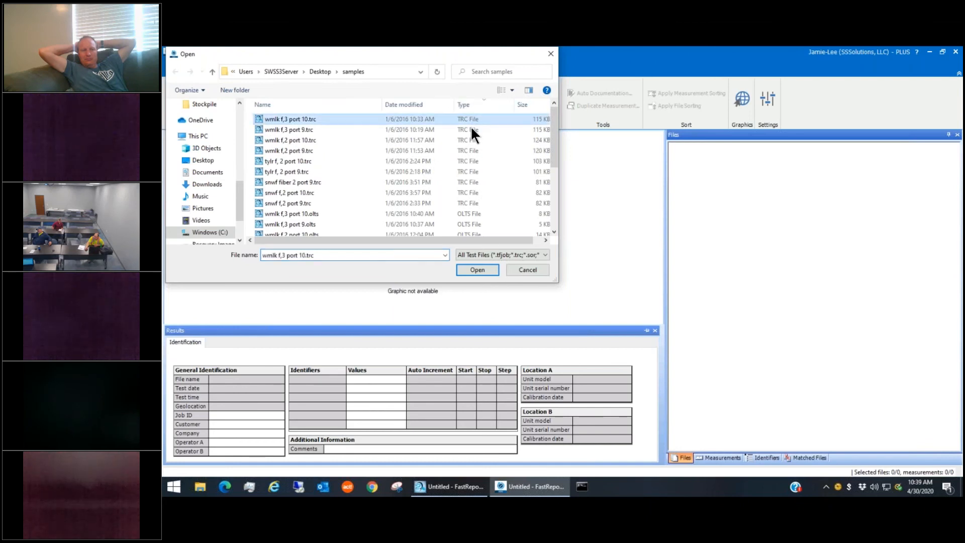
{"action": "left_click", "coordinate": [472, 202], "text": "shift"}
{"action": "left_click", "coordinate": [472, 267]}
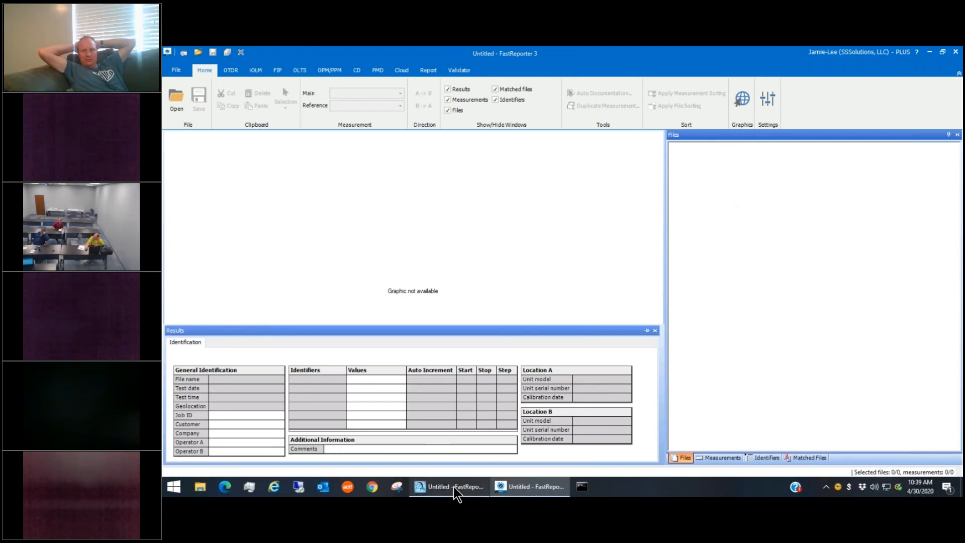
{"action": "mouse_move", "coordinate": [480, 469]}
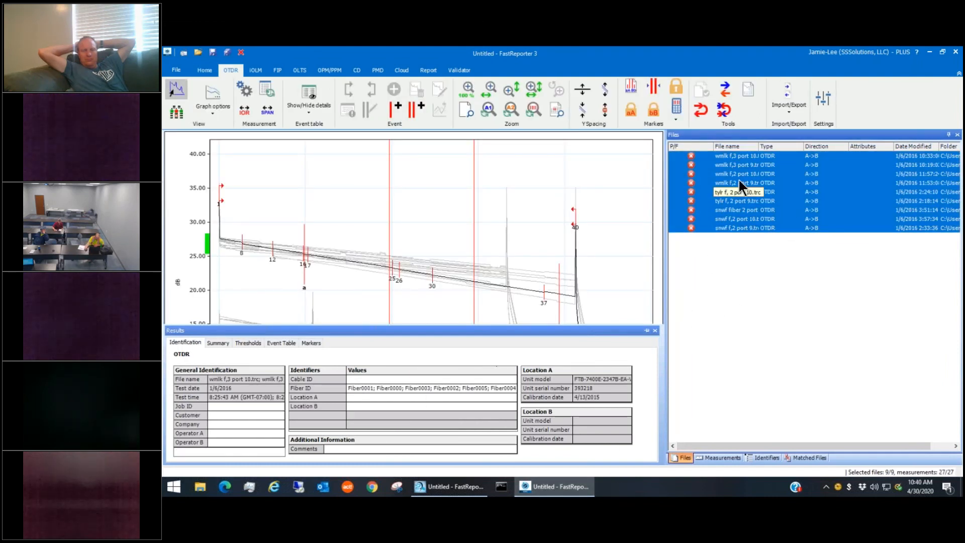
{"action": "left_click_drag", "start_coordinate": [758, 147], "coordinate": [779, 146]}
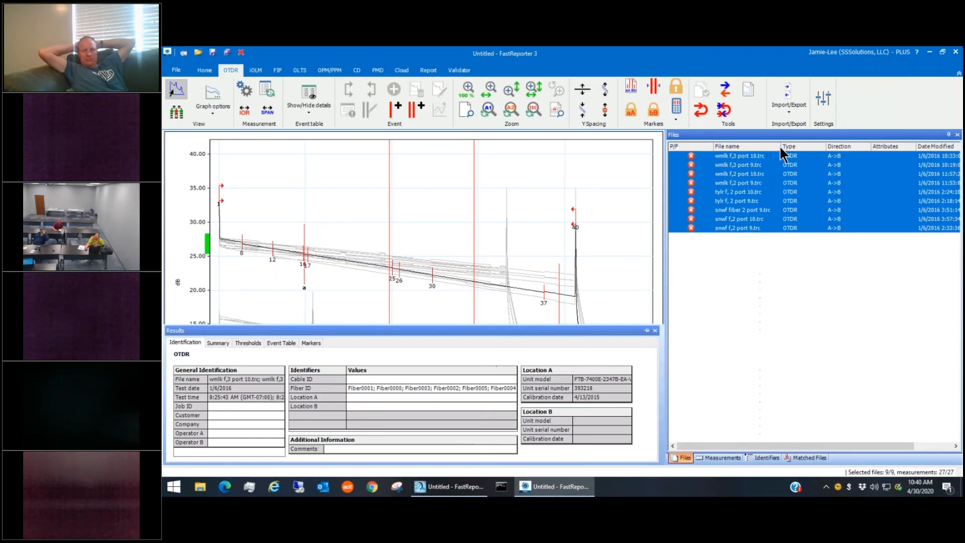
Step: Select wmlk f,3 port 10.trc and wmlk f,2 port 10.trc and set their shared Fiber ID to fiber0007
{"action": "left_click", "coordinate": [754, 158]}
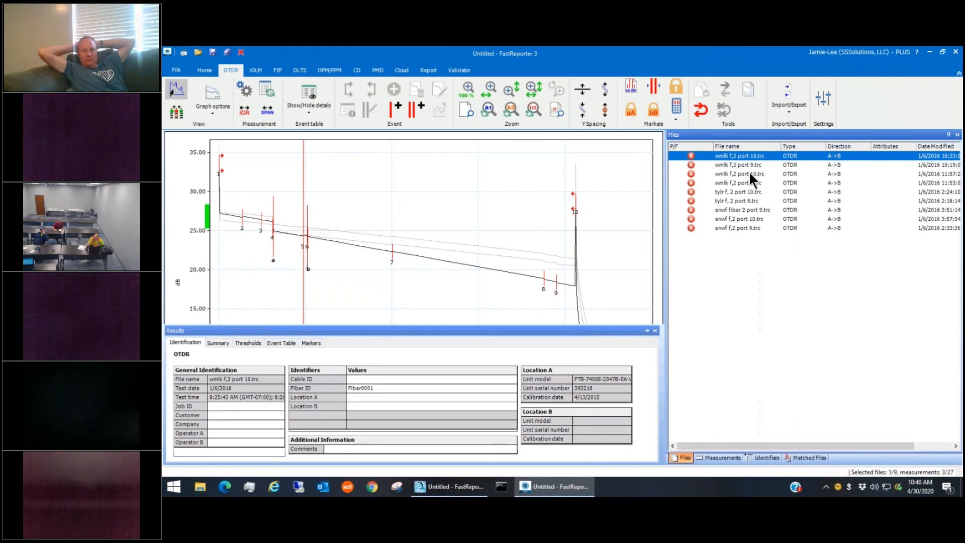
{"action": "left_click", "coordinate": [749, 174], "text": "ctrl"}
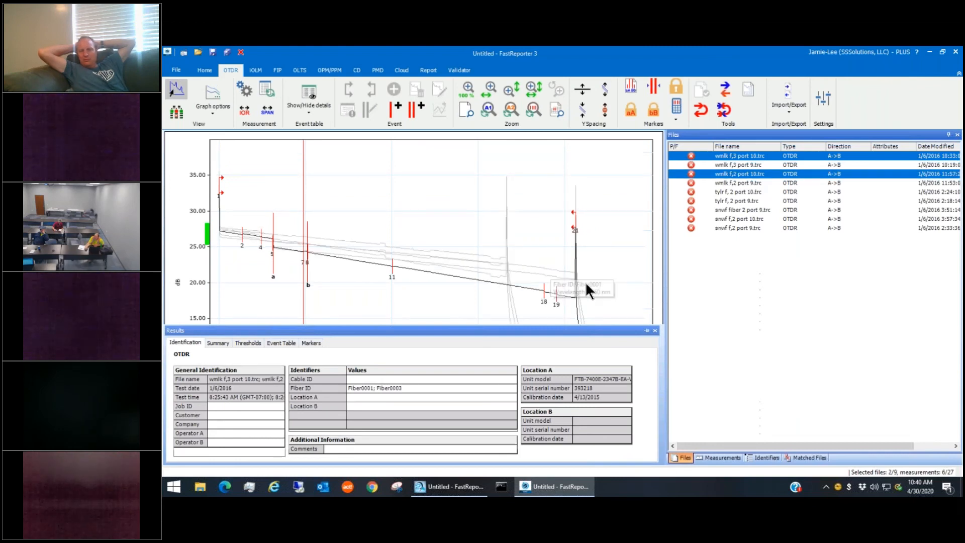
{"action": "left_click", "coordinate": [417, 386]}
{"action": "type", "text": "fiber"}
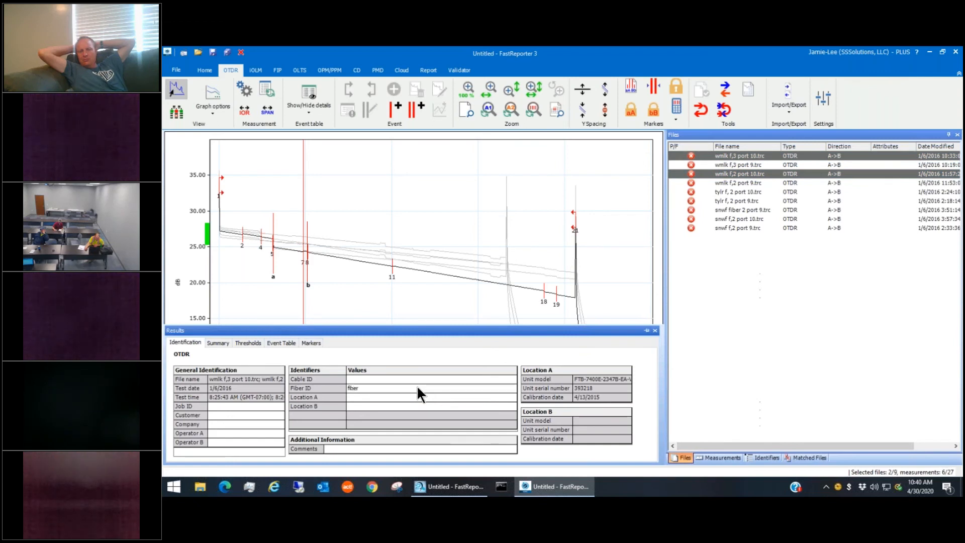
{"action": "type", "text": " 1"}
{"action": "key", "text": "BackSpace"}
{"action": "key", "text": "BackSpace"}
{"action": "type", "text": "0007"}
{"action": "left_click", "coordinate": [756, 206]}
Step: Change the direction of wmlk f,2 port 10.trc to B->A
{"action": "left_click", "coordinate": [823, 173]}
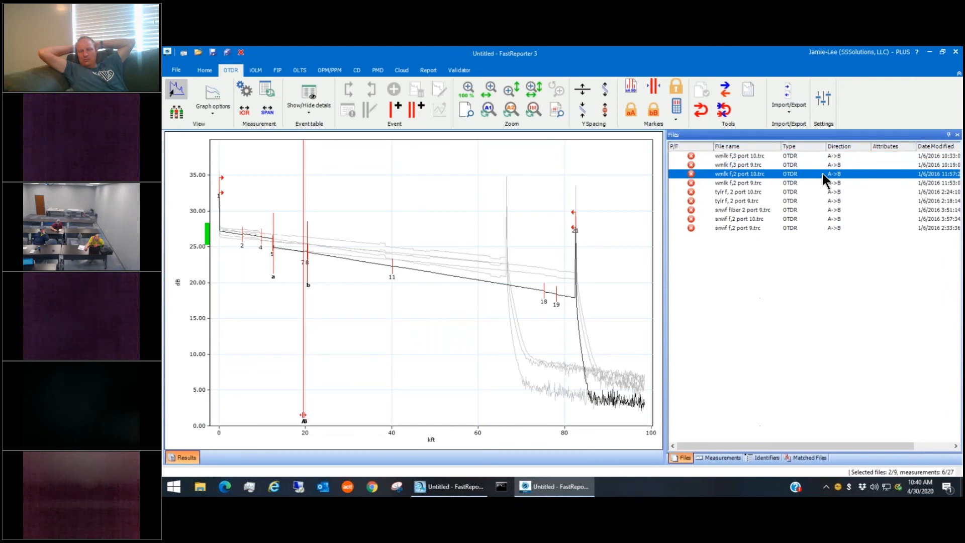
{"action": "right_click", "coordinate": [823, 173]}
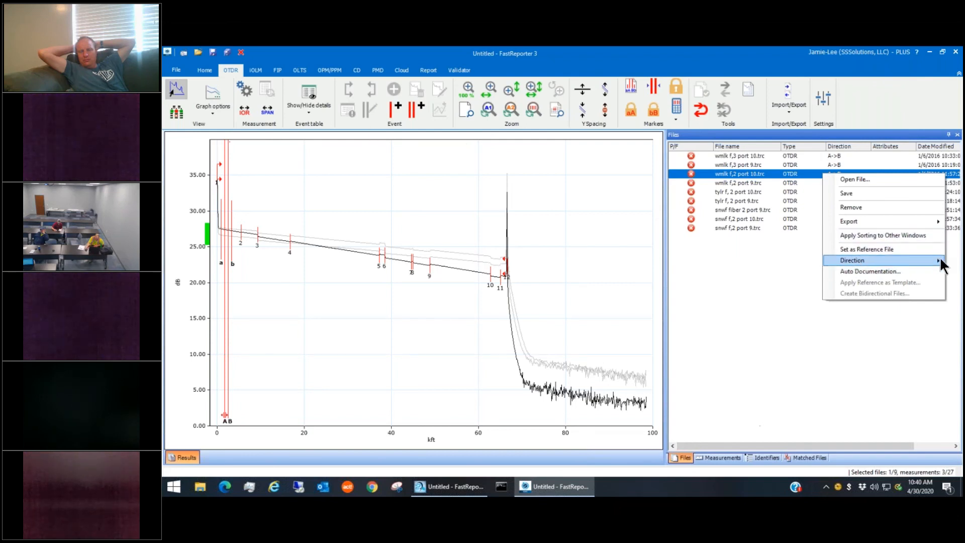
{"action": "left_click", "coordinate": [739, 361]}
{"action": "right_click", "coordinate": [719, 173]}
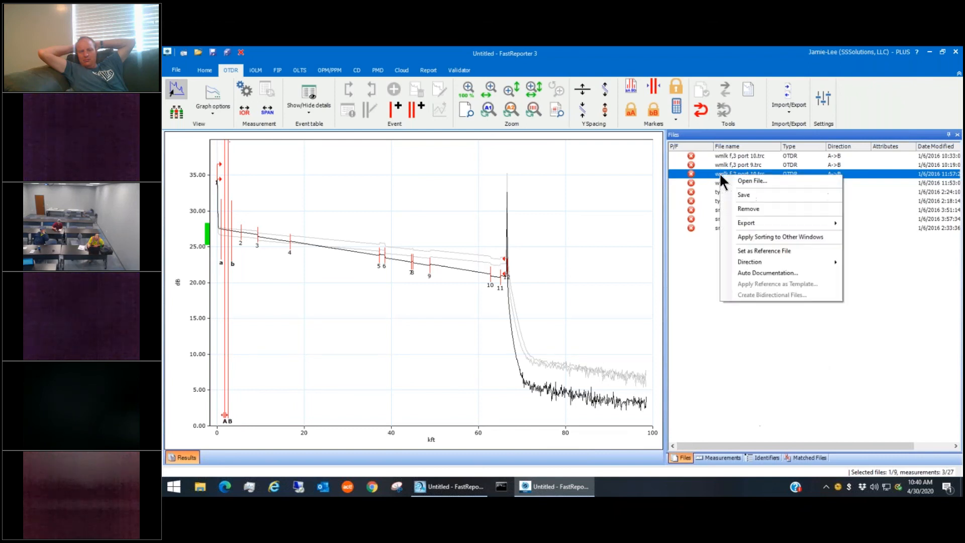
{"action": "mouse_move", "coordinate": [783, 258]}
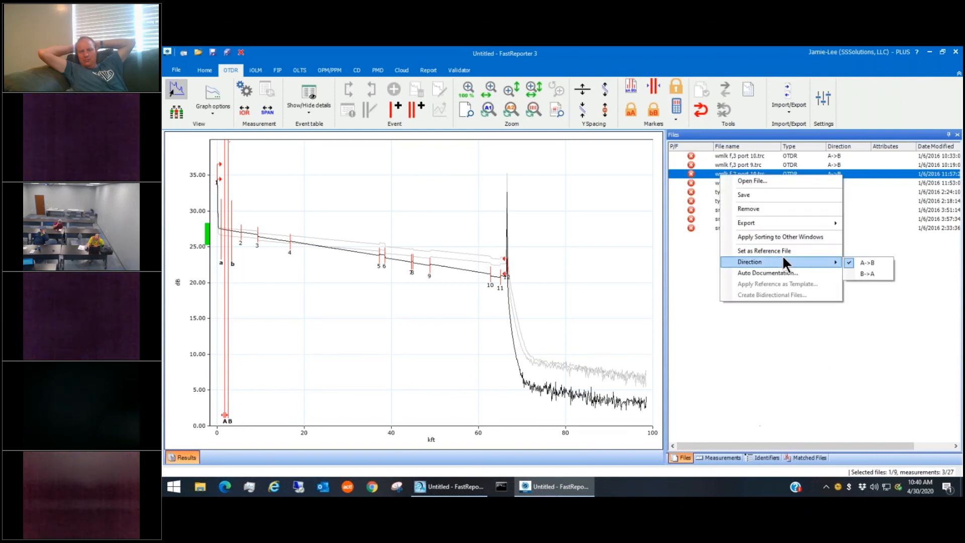
{"action": "left_click", "coordinate": [872, 273]}
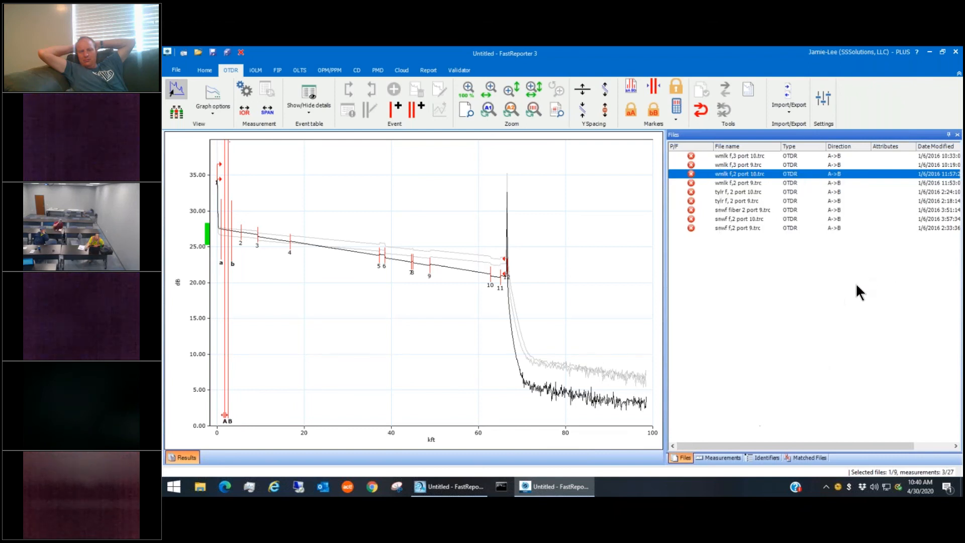
Step: Overlay only the wmlk f,3 port 10.trc and wmlk f,2 port 10.trc traces and keep the Results pane docked below the graph
{"action": "left_click", "coordinate": [746, 156]}
{"action": "left_click", "coordinate": [750, 171], "text": "shift"}
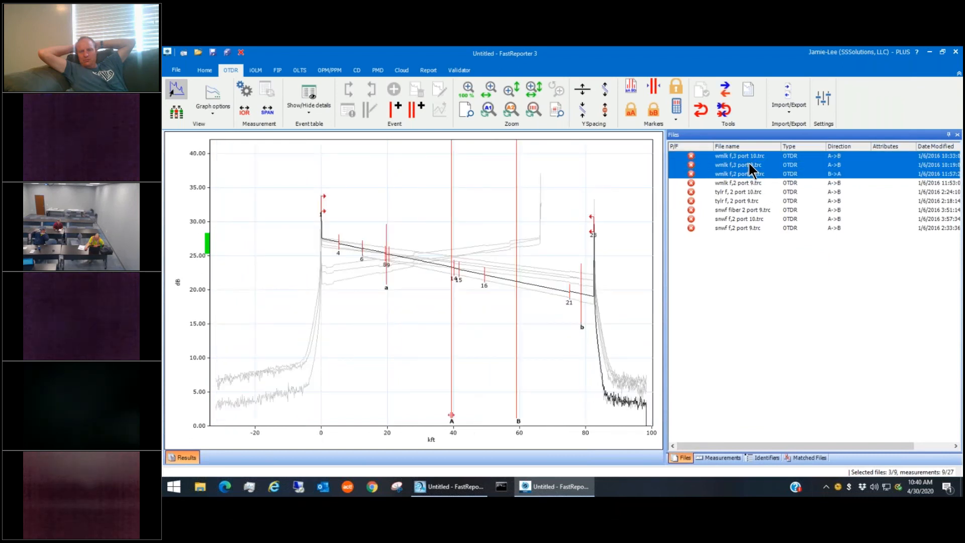
{"action": "left_click", "coordinate": [749, 164], "text": "ctrl"}
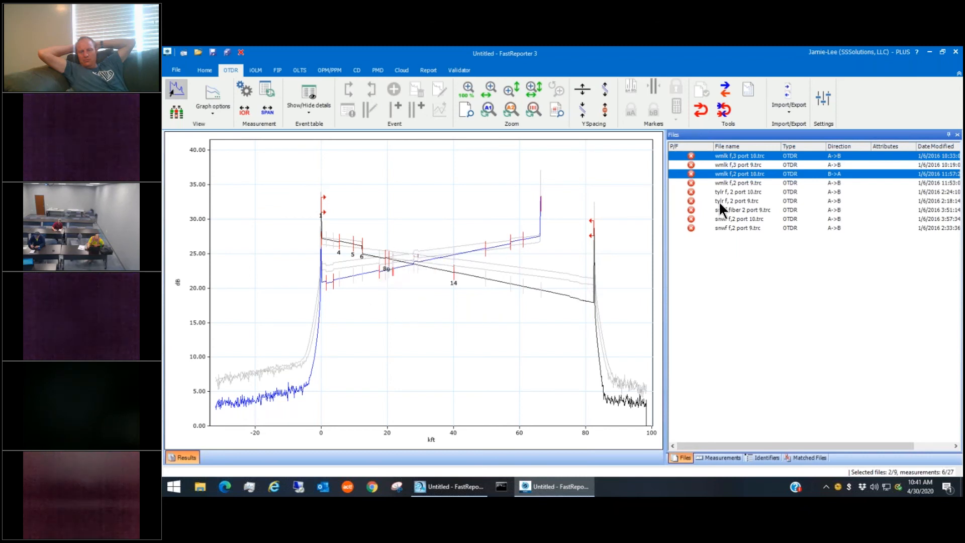
{"action": "left_click", "coordinate": [184, 457]}
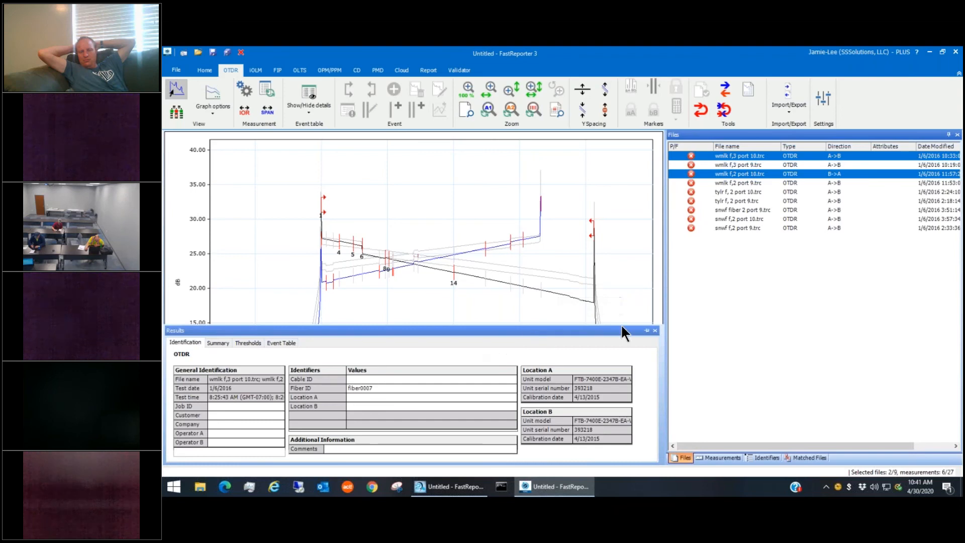
{"action": "left_click", "coordinate": [647, 330]}
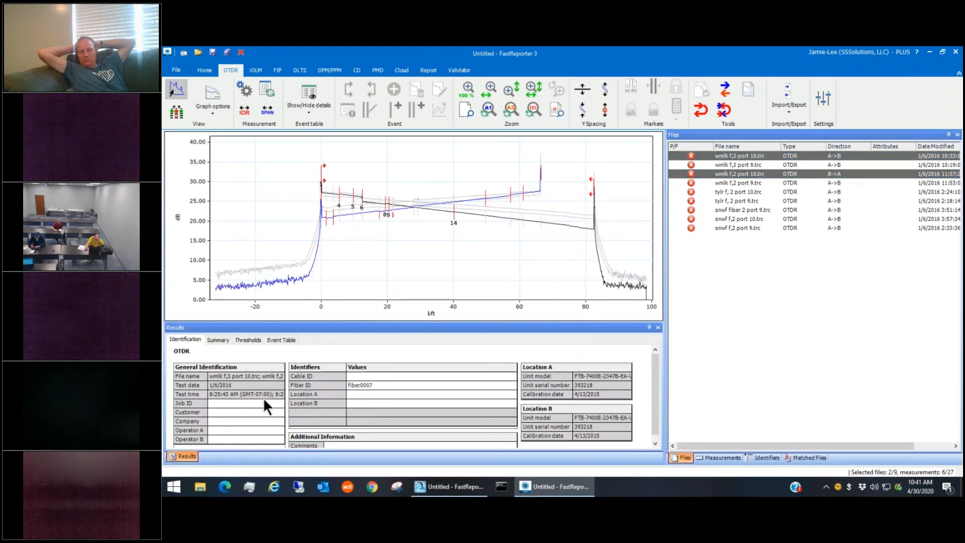
Step: Review the thresholds, event table and summary results for the two selected files
{"action": "left_click", "coordinate": [250, 338]}
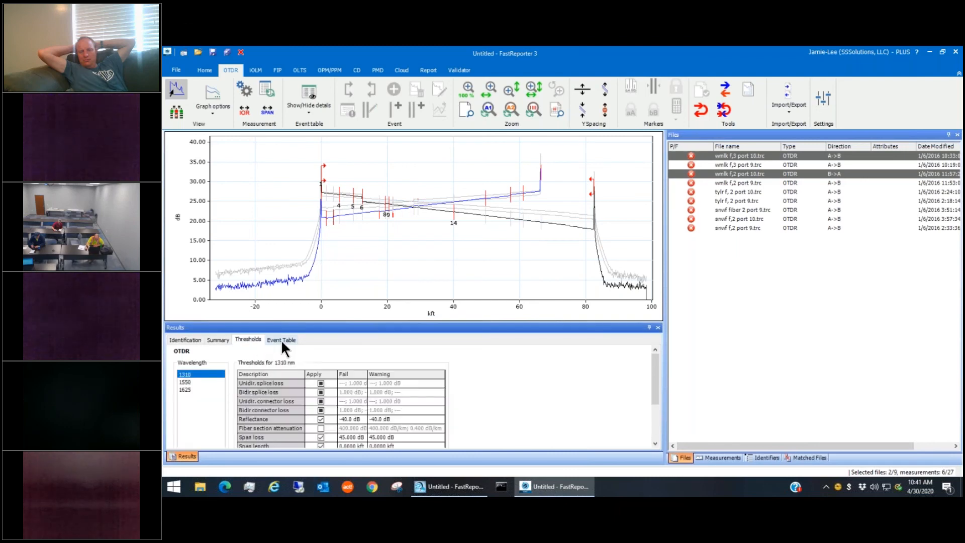
{"action": "left_click", "coordinate": [282, 339]}
{"action": "left_click", "coordinate": [226, 341]}
{"action": "left_click", "coordinate": [254, 341]}
Step: Generate the fiber0007 report from the OTDR Bidirectional template as PDF from Excel Template, replacing the existing file
{"action": "left_click", "coordinate": [427, 71]}
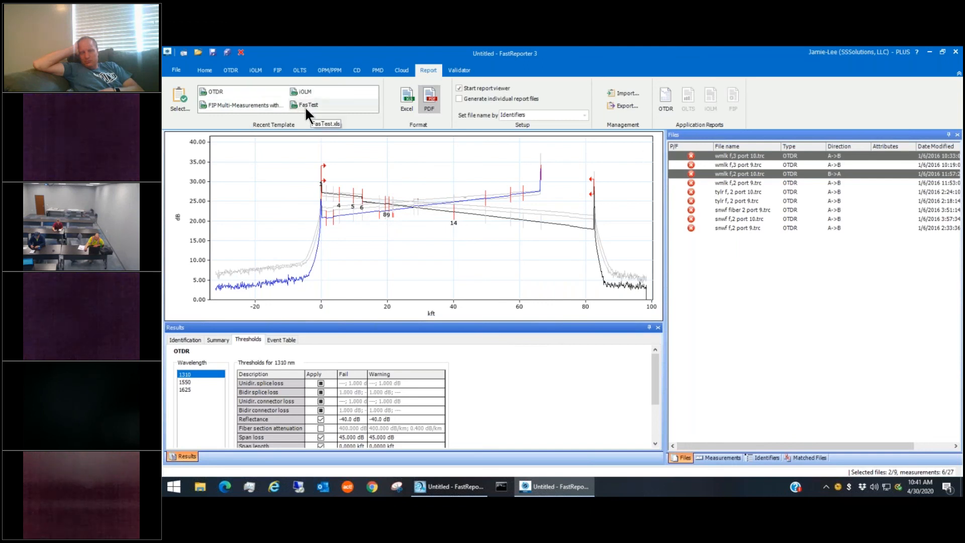
{"action": "left_click", "coordinate": [183, 99]}
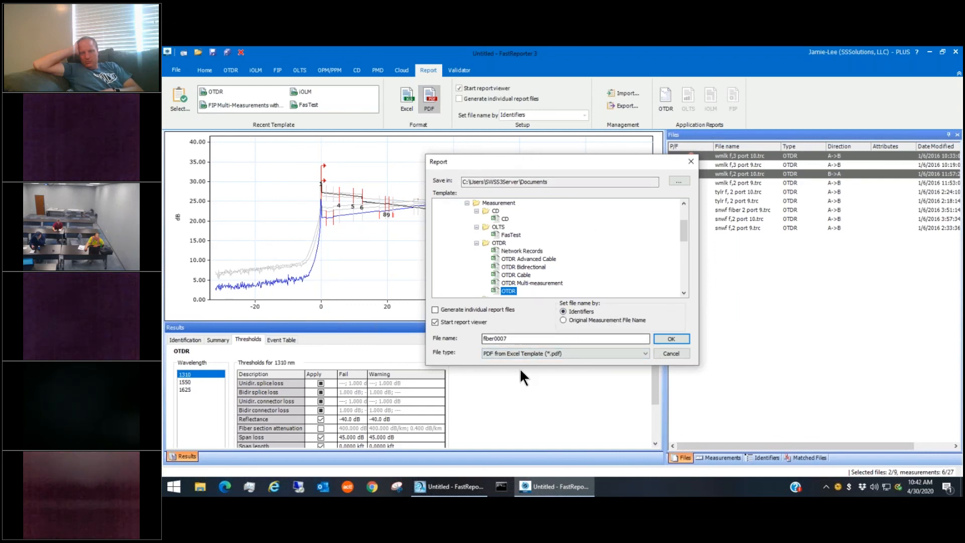
{"action": "left_click", "coordinate": [645, 353]}
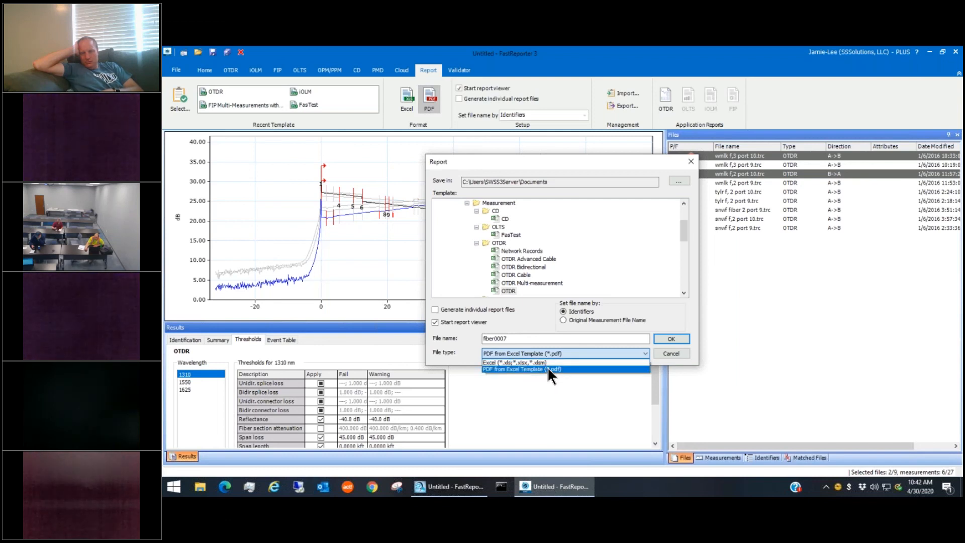
{"action": "left_click", "coordinate": [562, 369]}
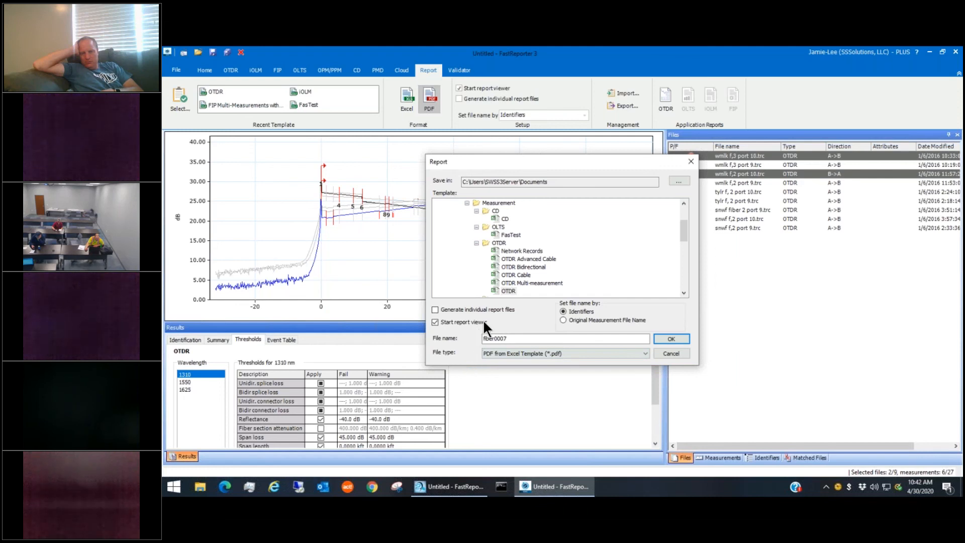
{"action": "left_click", "coordinate": [537, 266]}
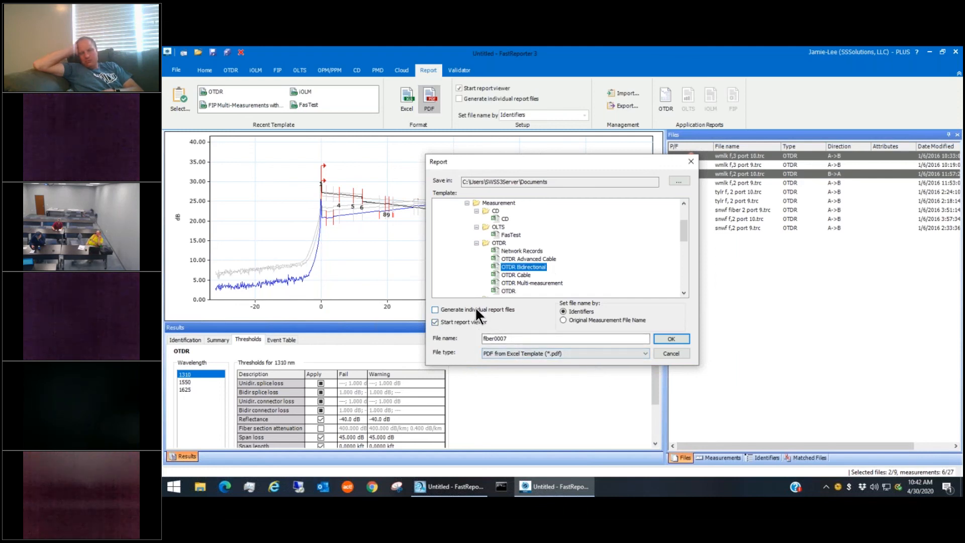
{"action": "left_click", "coordinate": [671, 338]}
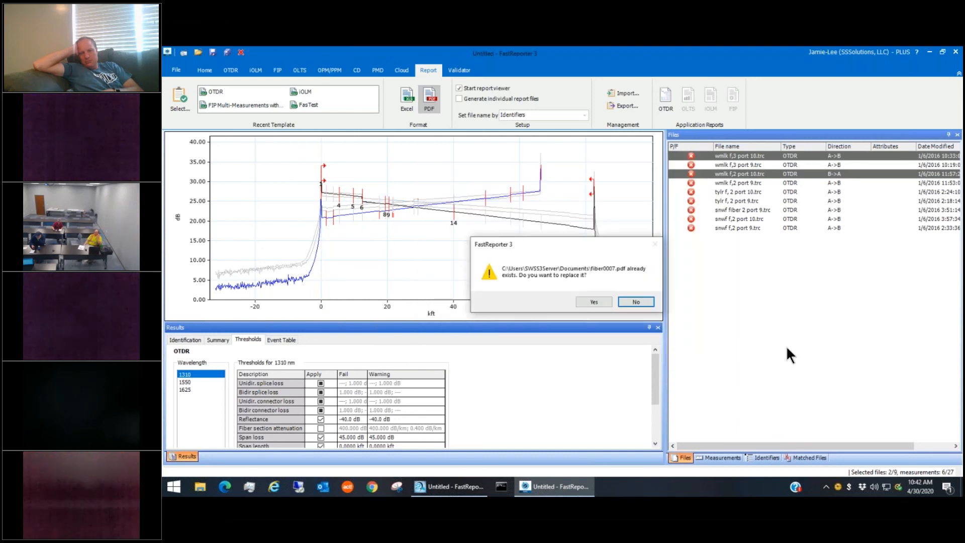
{"action": "left_click", "coordinate": [607, 300]}
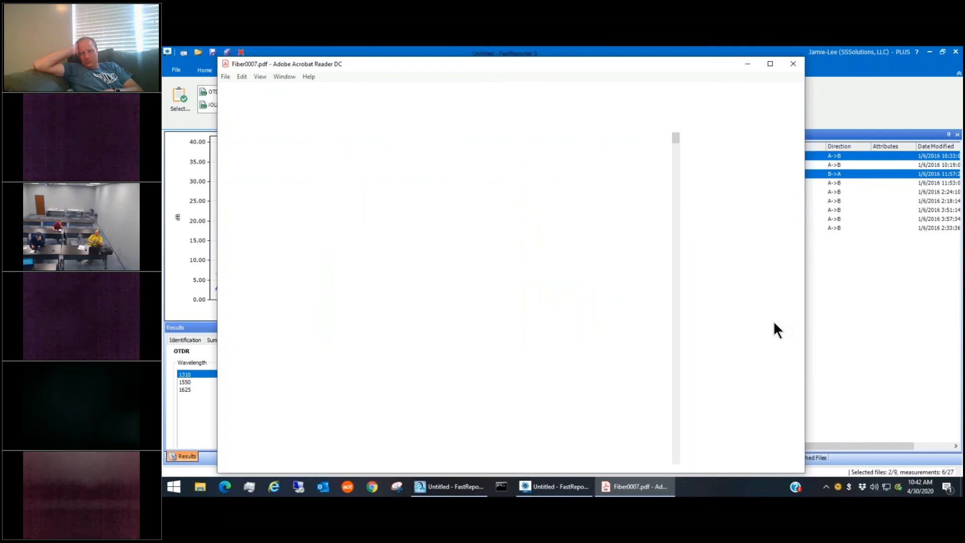
{"action": "left_click", "coordinate": [610, 292]}
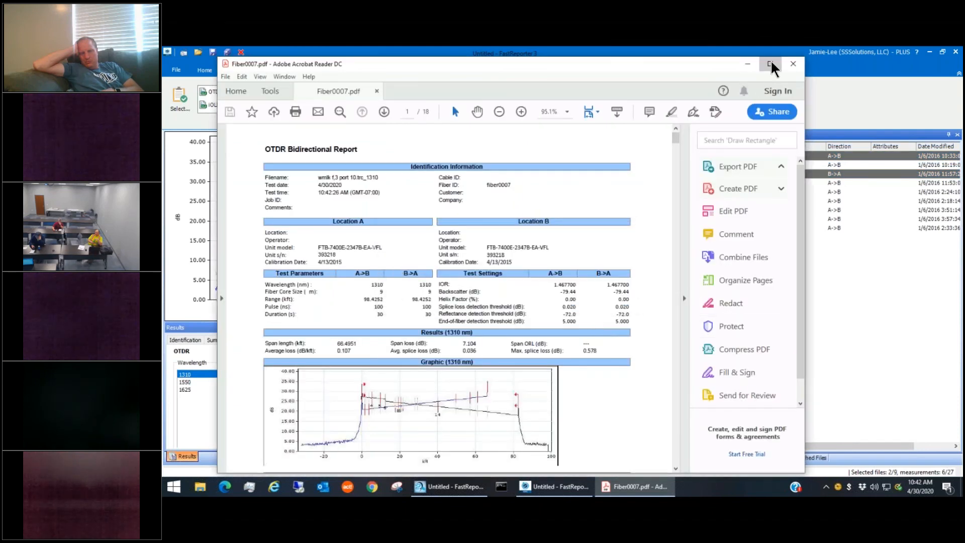
Step: Enlarge the Fiber0007.pdf report, review its 1310 nm identification, graphic and event table, and close the PDF
{"action": "left_click", "coordinate": [770, 63]}
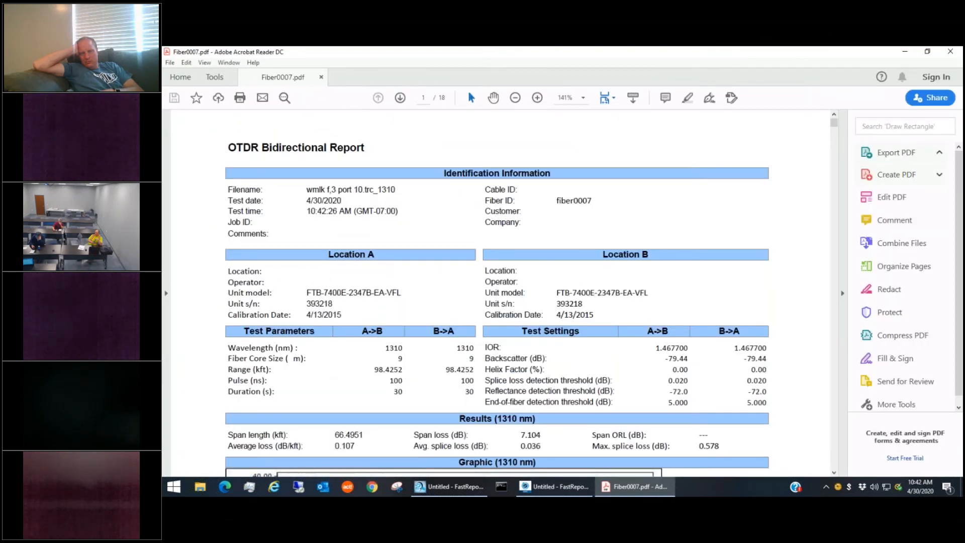
{"action": "scroll", "coordinate": [617, 307], "scroll_direction": "down", "scroll_amount": 6}
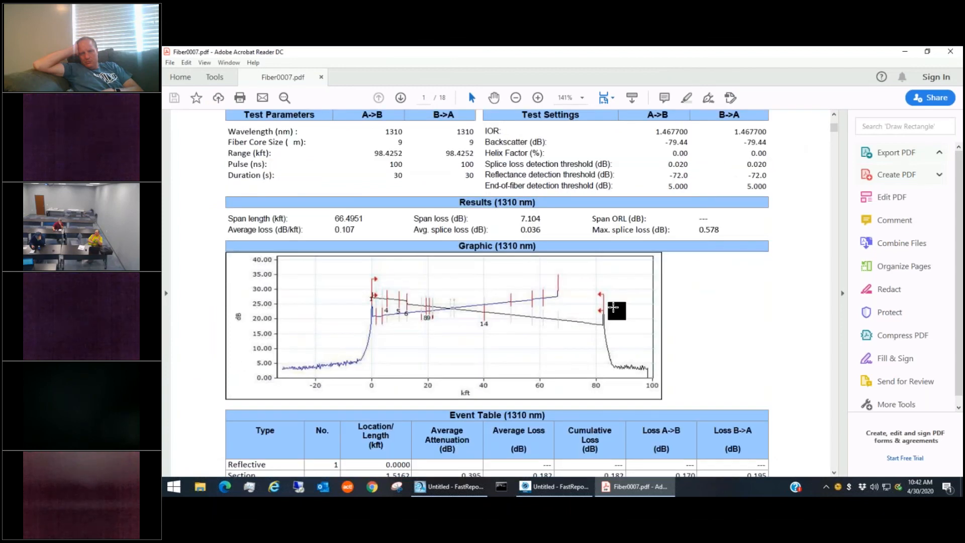
{"action": "scroll", "coordinate": [618, 307], "scroll_direction": "down", "scroll_amount": 2}
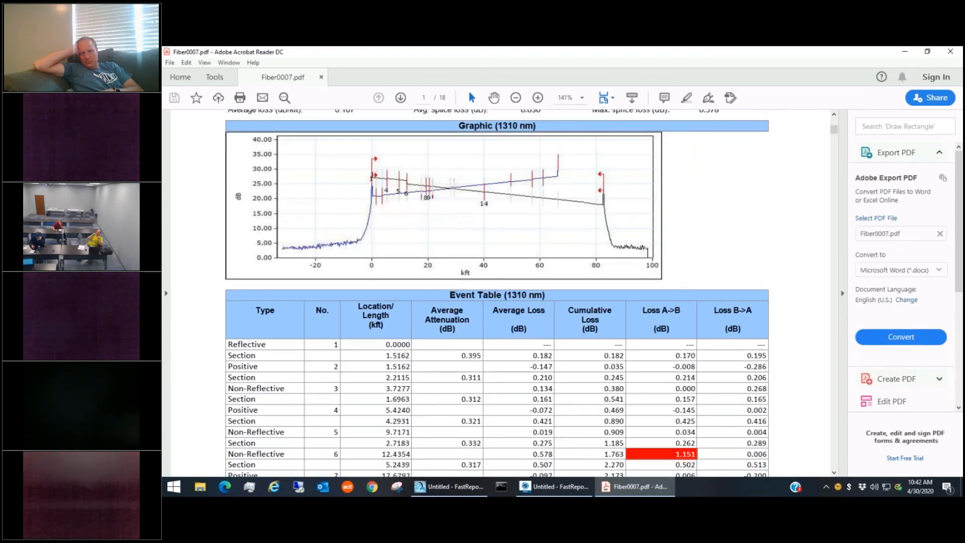
{"action": "scroll", "coordinate": [497, 297], "scroll_direction": "up", "scroll_amount": 5}
{"action": "scroll", "coordinate": [497, 297], "scroll_direction": "down", "scroll_amount": 3}
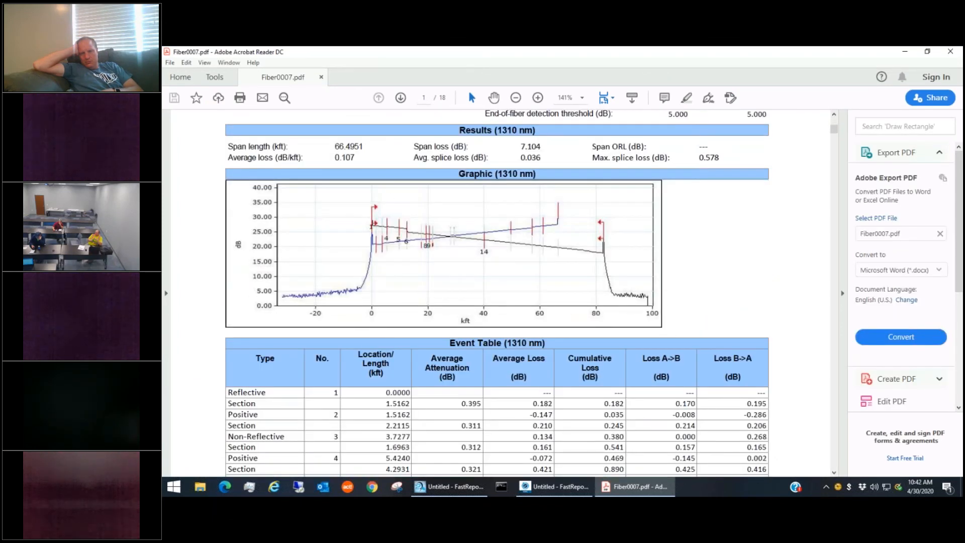
{"action": "scroll", "coordinate": [769, 265], "scroll_direction": "down", "scroll_amount": 7}
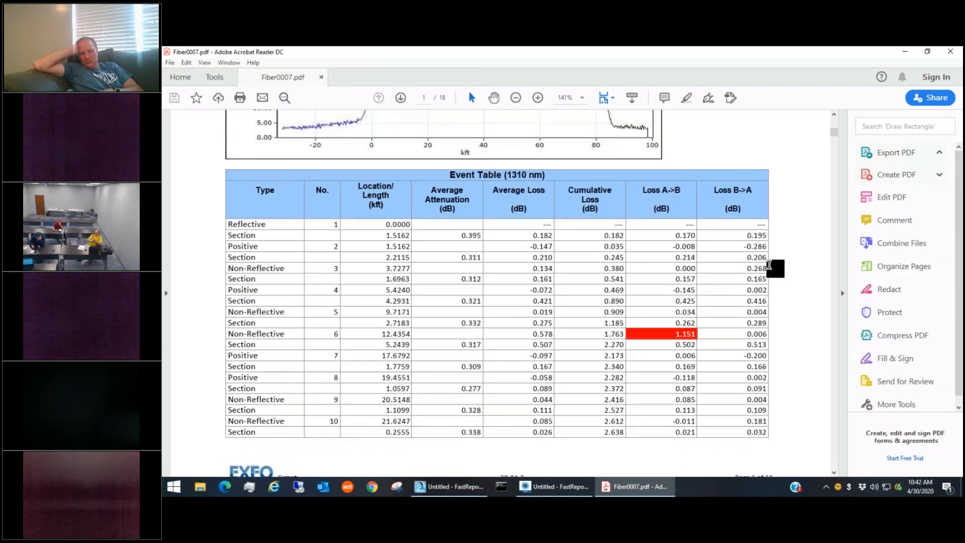
{"action": "scroll", "coordinate": [769, 265], "scroll_direction": "up", "scroll_amount": 9}
{"action": "double_click", "coordinate": [745, 50]}
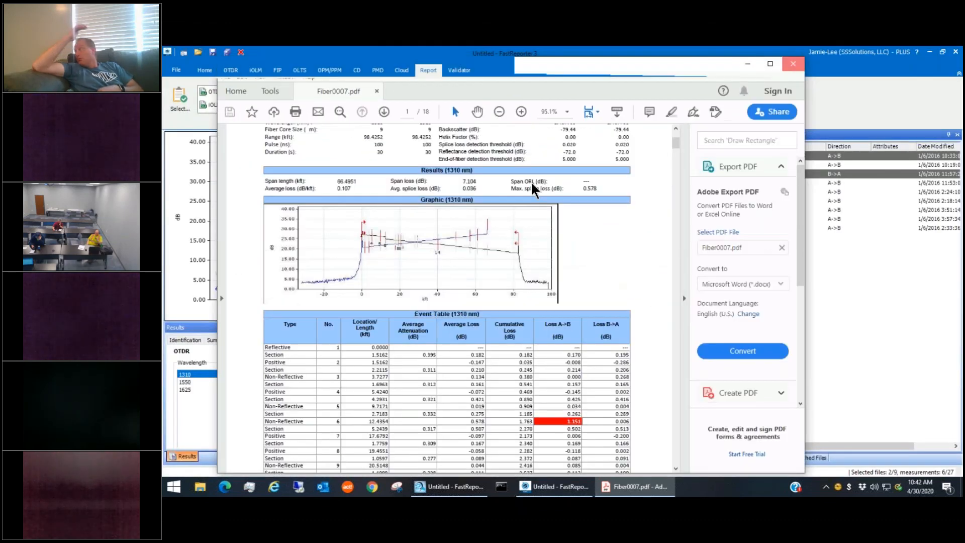
{"action": "key", "text": "alt+F4"}
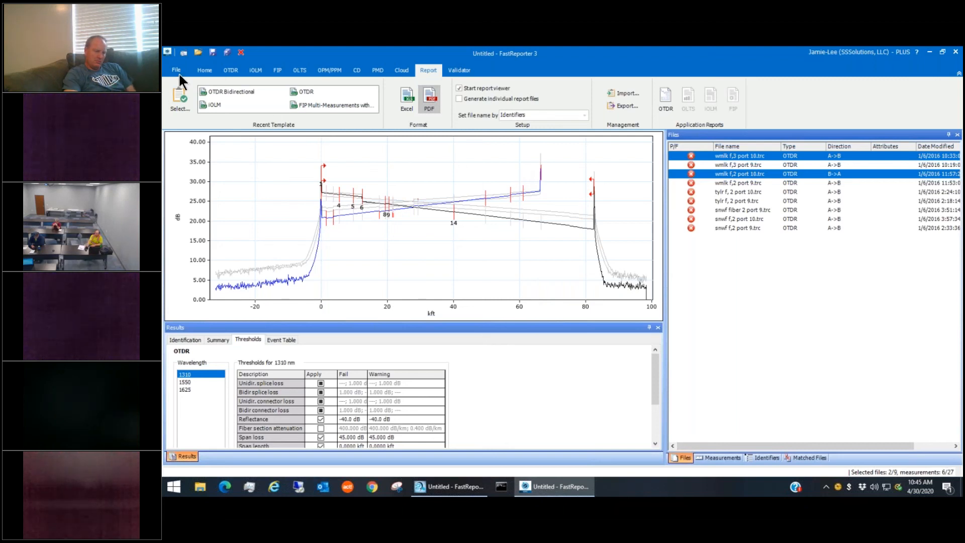
{"action": "left_click", "coordinate": [206, 68]}
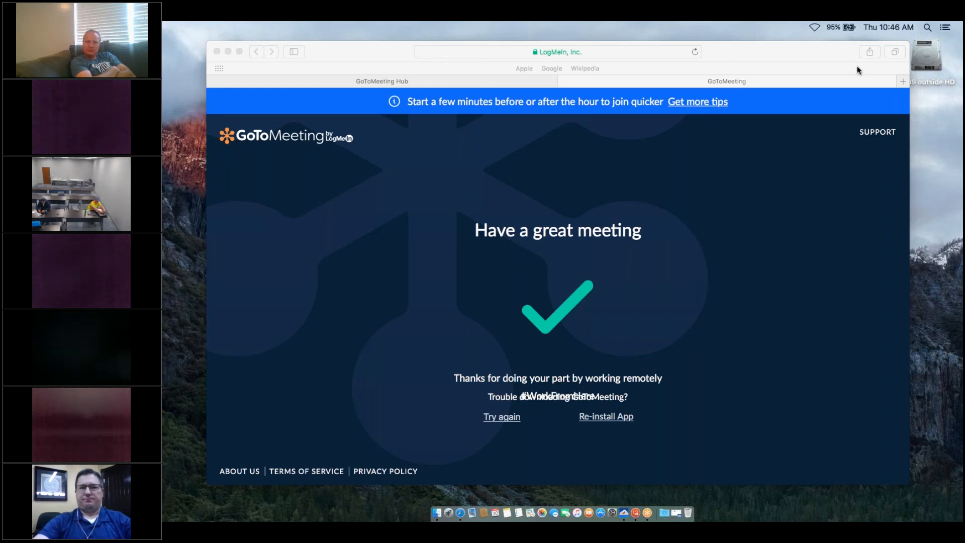
Step: Close the GoToMeeting browser window on the Mac desktop
{"action": "left_click", "coordinate": [217, 52]}
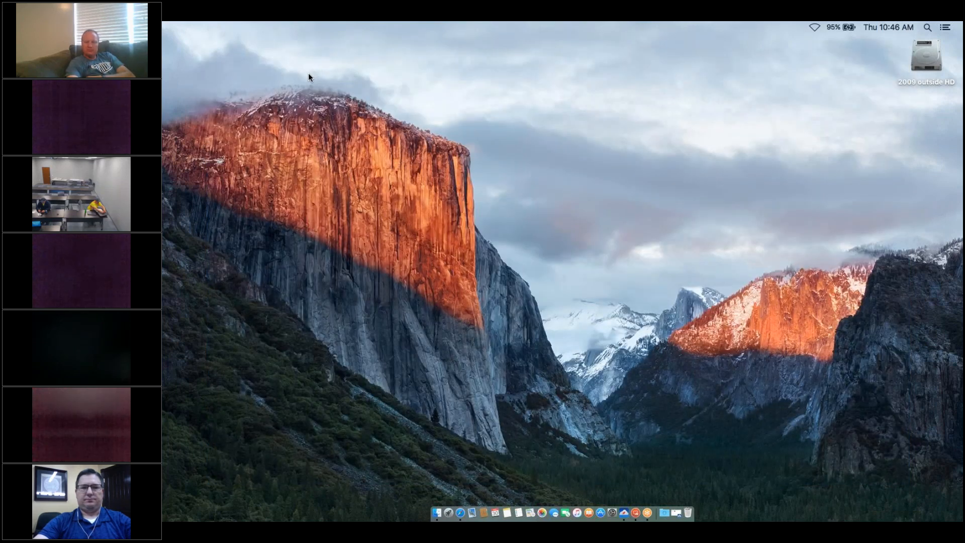